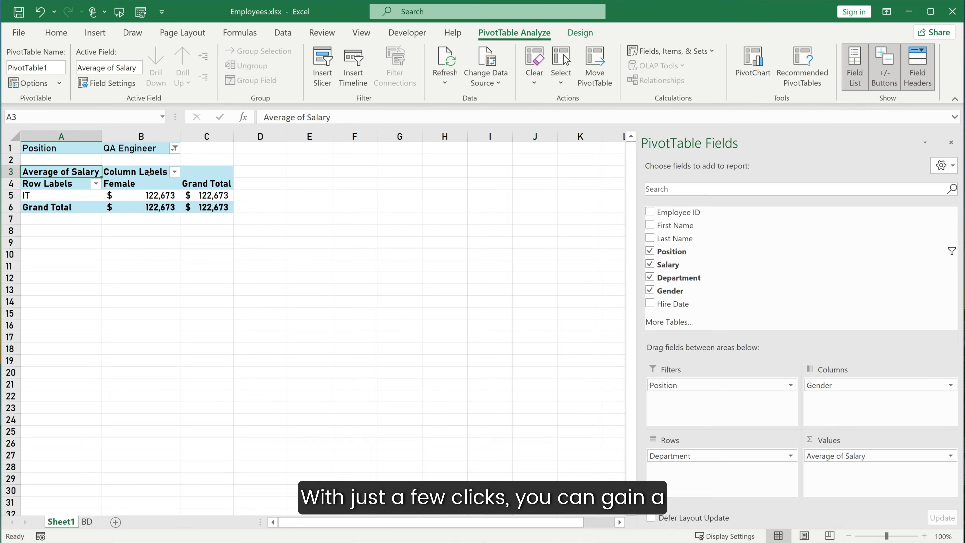
# Step: Clear the pivot table's Position filter by allowing multiple items and selecting all positions
pyautogui.click(174, 149)
pyautogui.click(30, 344)
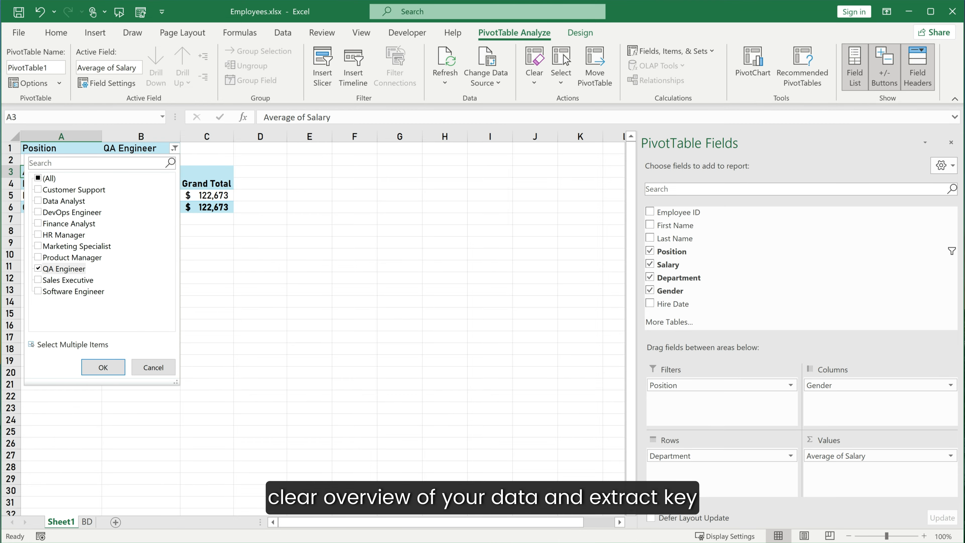
pyautogui.click(32, 179)
pyautogui.click(103, 367)
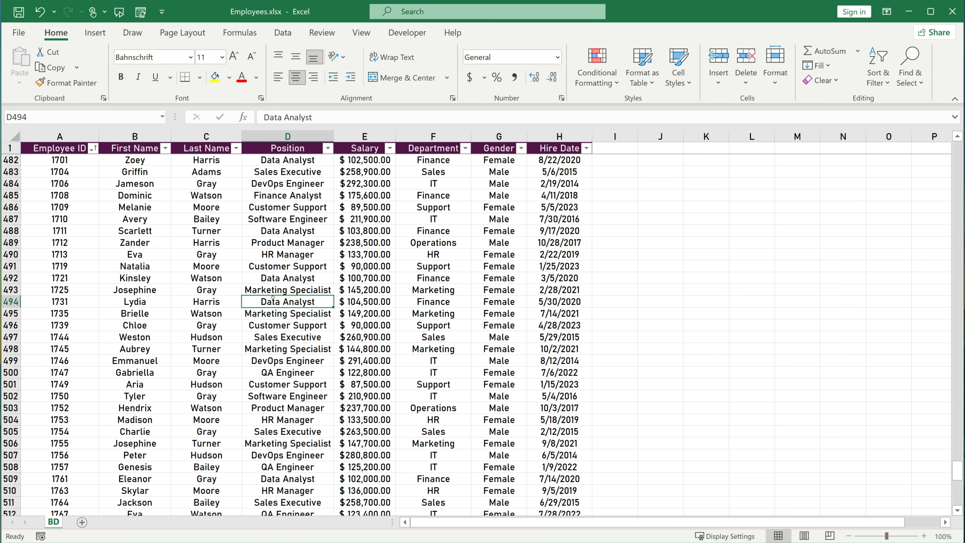
# Step: Select the whole employee table on the BD sheet and create a PivotTable from it on a new worksheet
pyautogui.hotkey('ctrl', 'a')
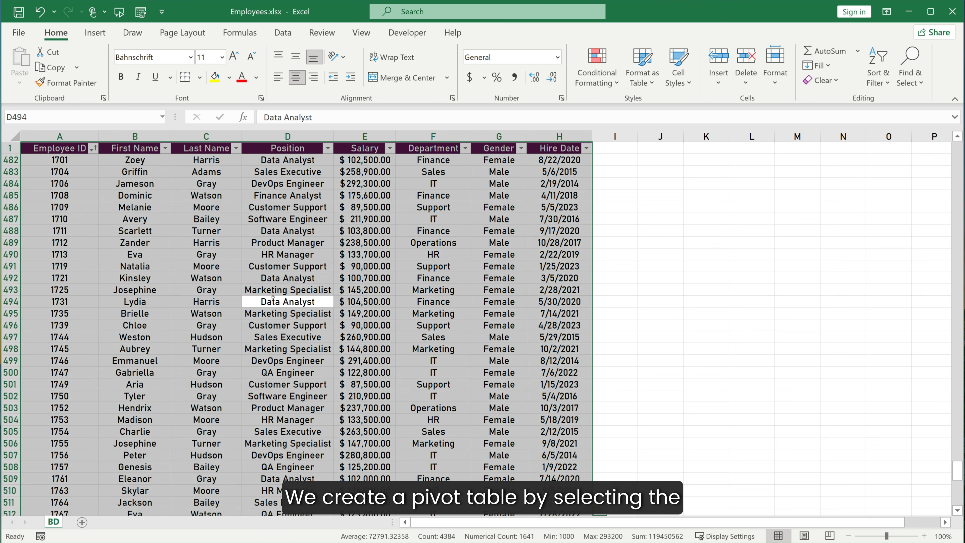
pyautogui.click(95, 32)
pyautogui.click(27, 57)
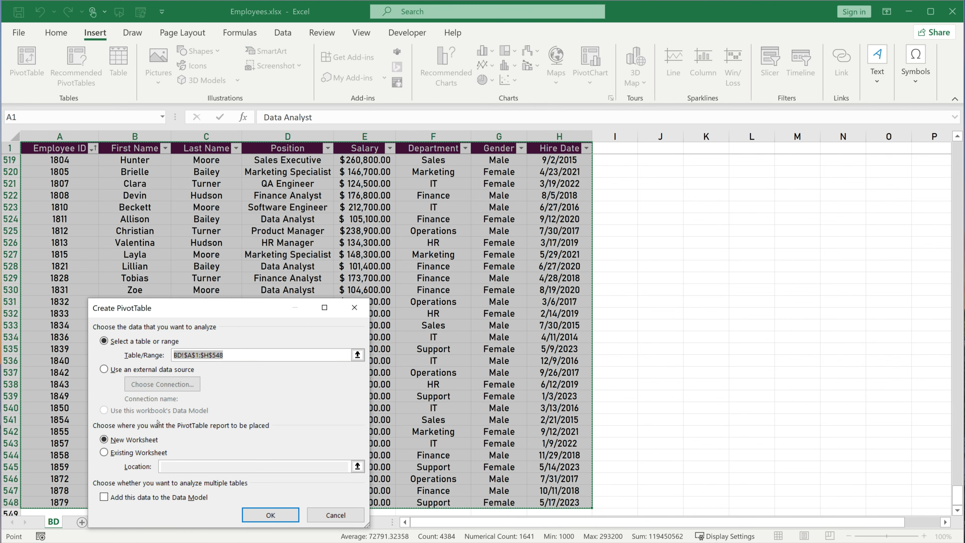
pyautogui.click(269, 515)
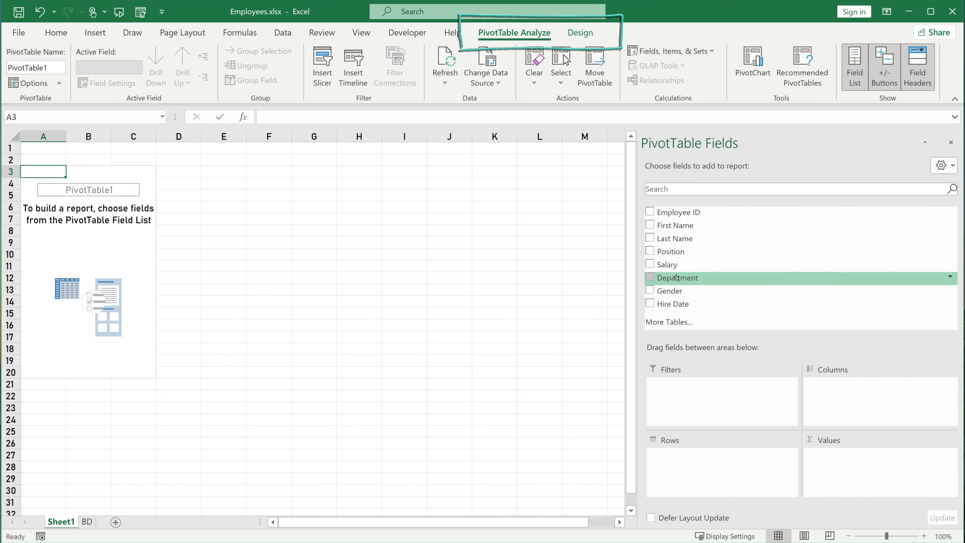
# Step: Place Department in the pivot table's rows and Salary in its values
pyautogui.moveTo(676, 277); pyautogui.dragTo(714, 464)
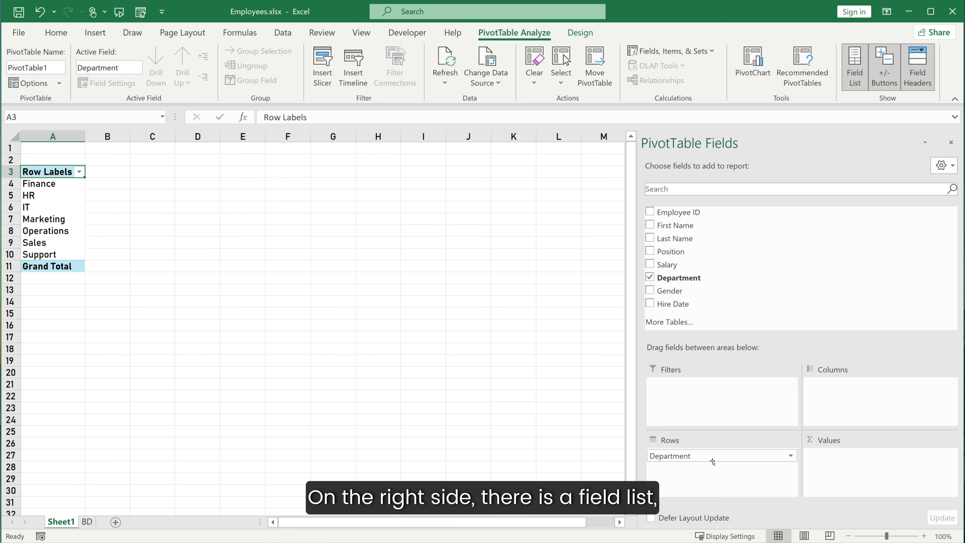
pyautogui.moveTo(667, 264); pyautogui.dragTo(864, 471)
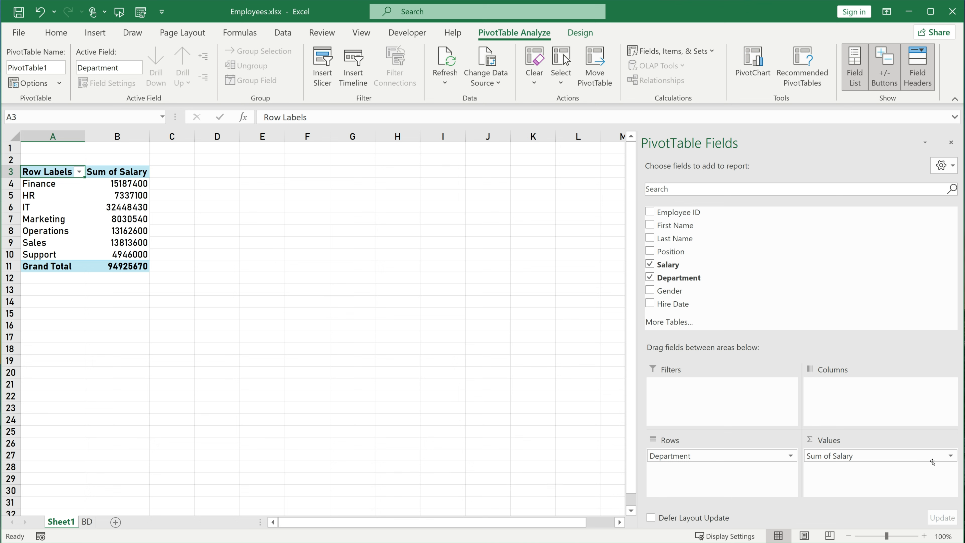
# Step: Summarize the Salary value field by Average and format it as Accounting with 0 decimal places and the $ symbol
pyautogui.click(950, 456)
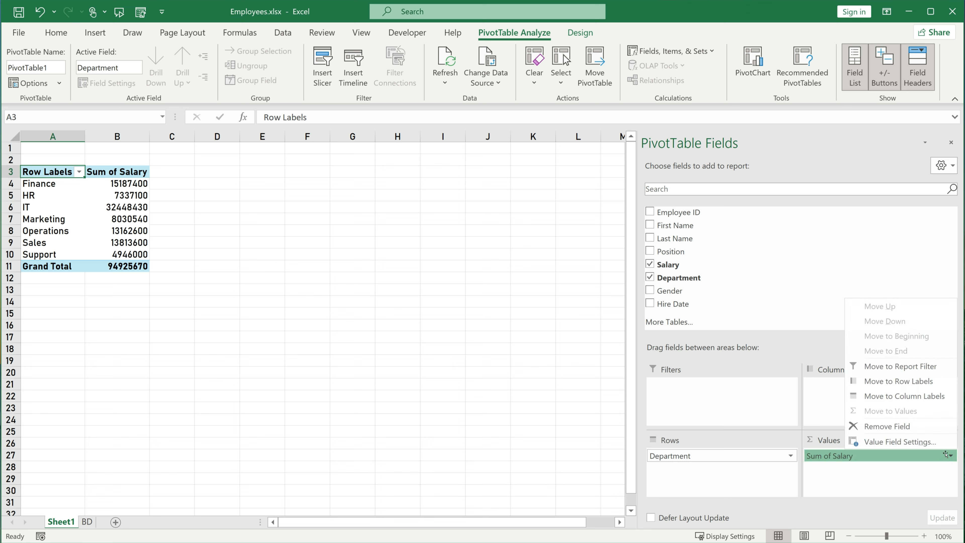
pyautogui.click(902, 441)
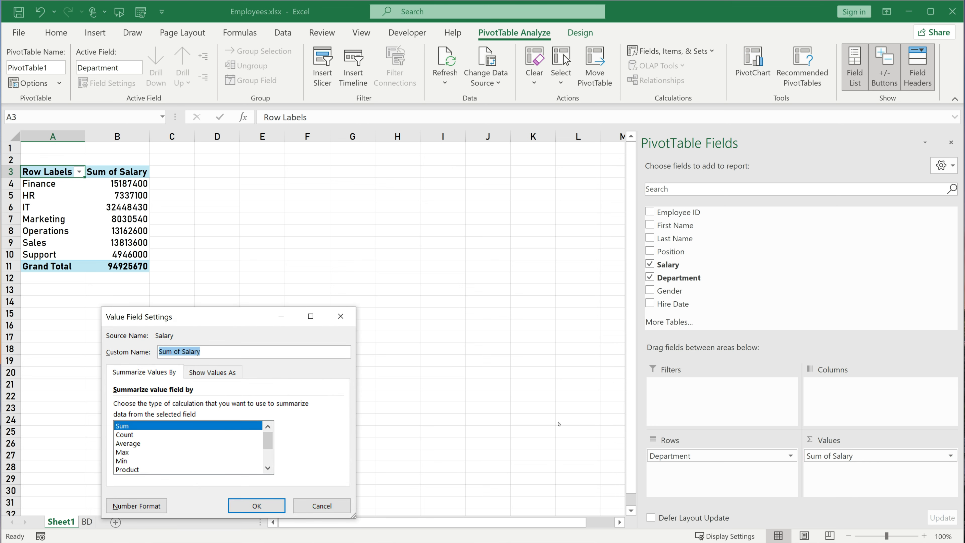
pyautogui.click(119, 444)
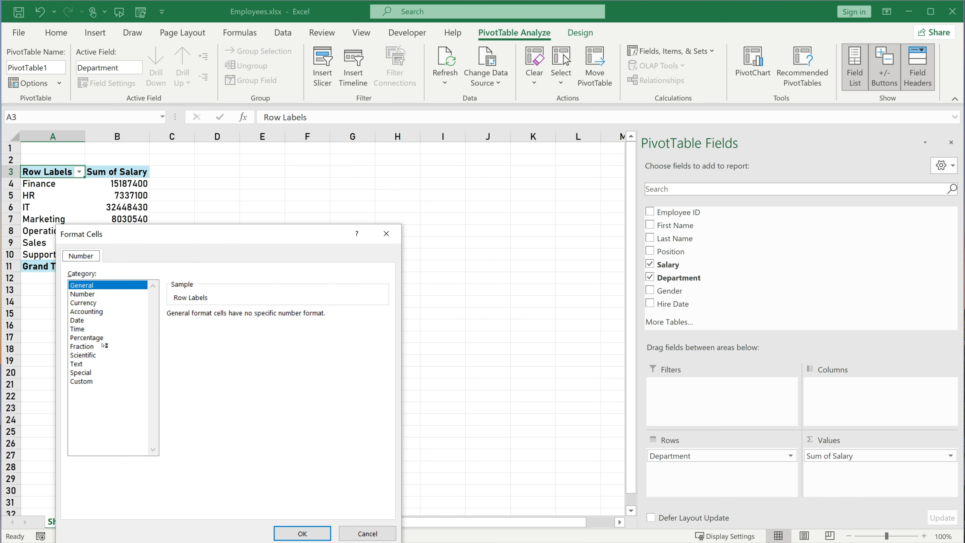
pyautogui.click(83, 311)
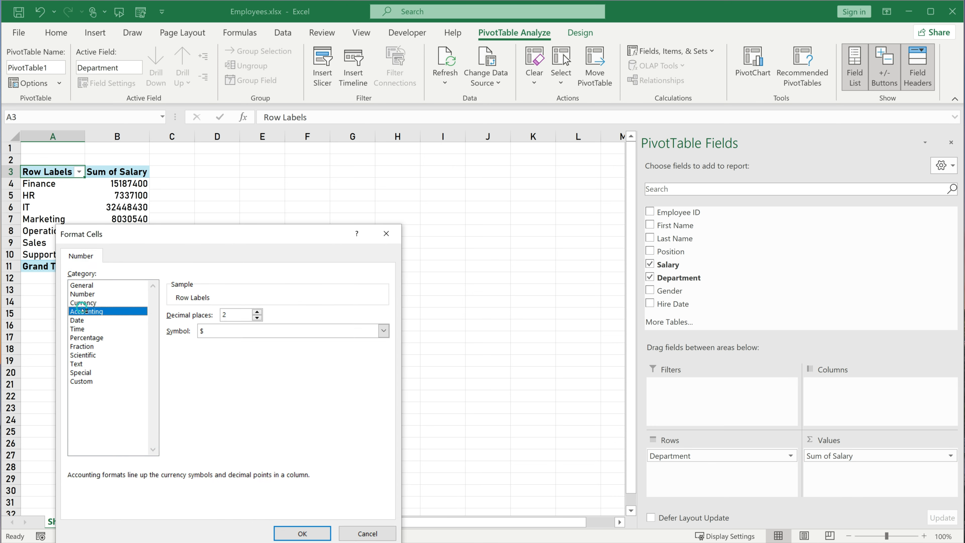
pyautogui.click(257, 318)
pyautogui.click(257, 318)
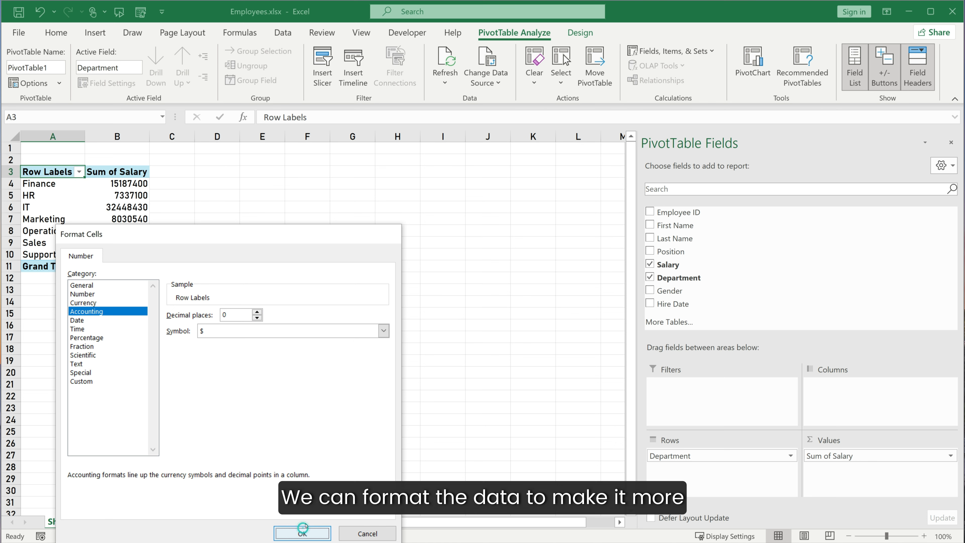
pyautogui.click(302, 533)
pyautogui.click(256, 506)
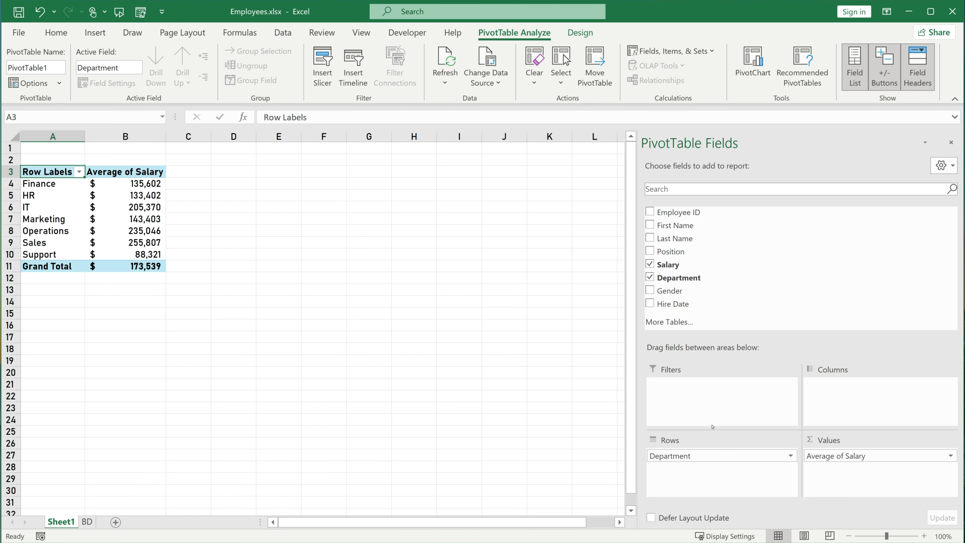
# Step: Break the average salaries down by Gender in the columns, also trying it in the rows with Department in both orders
pyautogui.moveTo(676, 291); pyautogui.dragTo(835, 400)
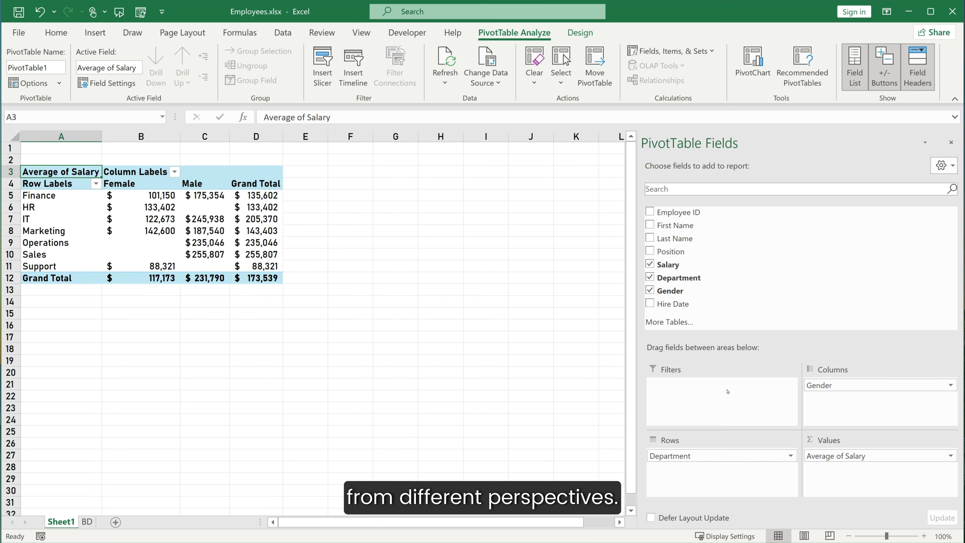
pyautogui.moveTo(837, 386); pyautogui.dragTo(688, 465)
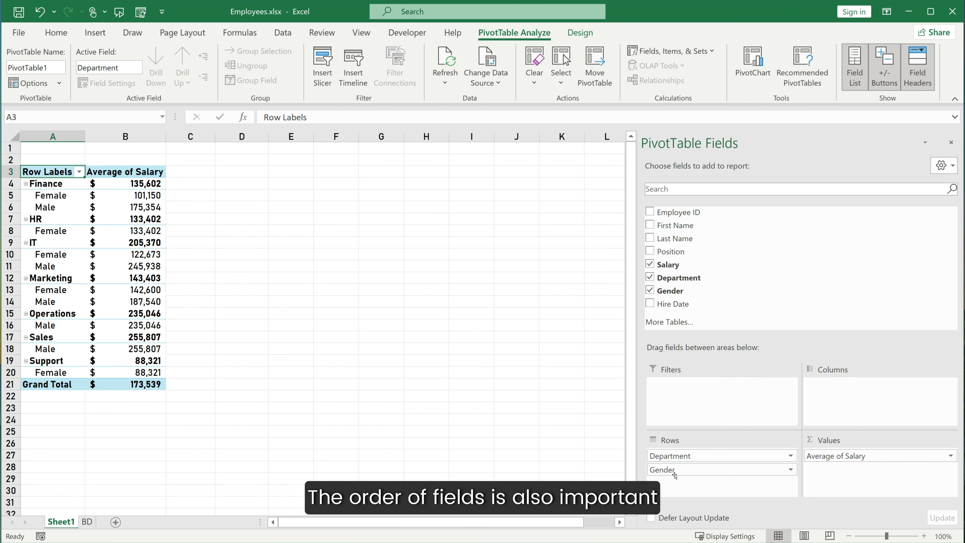
pyautogui.moveTo(674, 456); pyautogui.dragTo(680, 493)
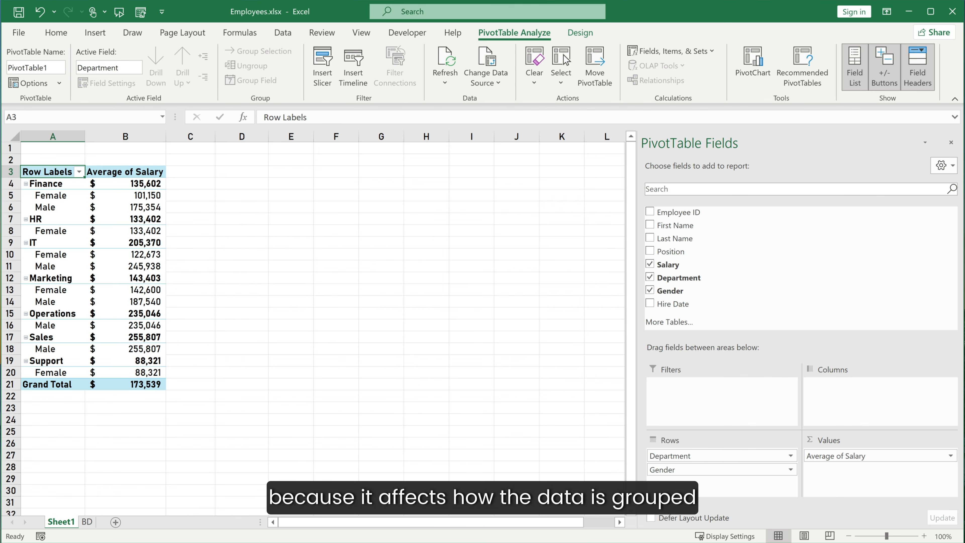
pyautogui.moveTo(667, 458); pyautogui.dragTo(850, 396)
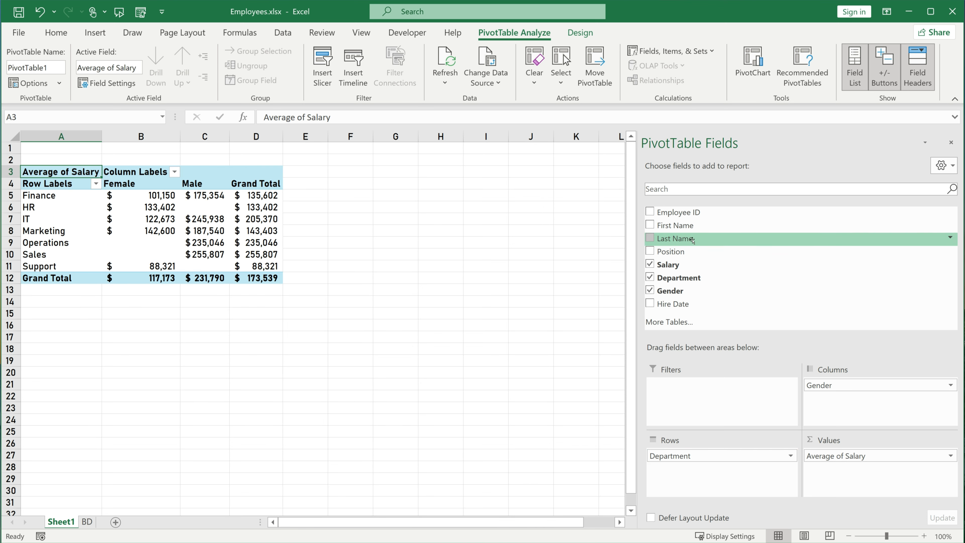
# Step: Add Position as a report filter and limit the pivot table to Data Analyst
pyautogui.moveTo(663, 251); pyautogui.dragTo(695, 391)
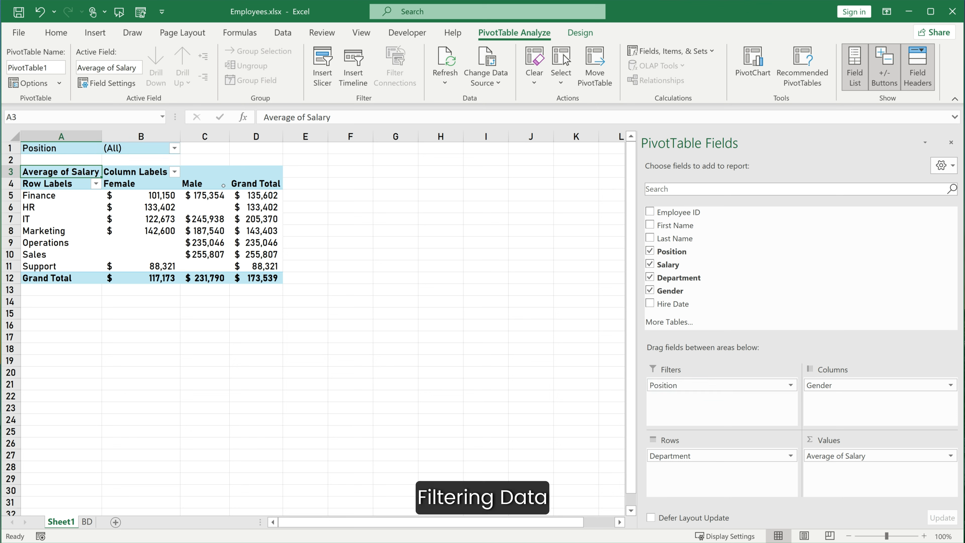
pyautogui.click(174, 149)
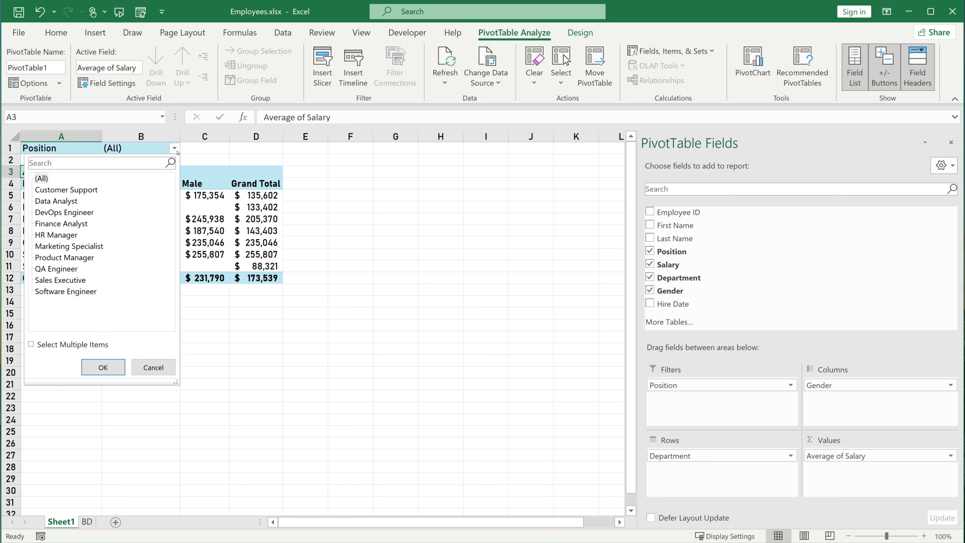
pyautogui.click(73, 201)
pyautogui.click(105, 366)
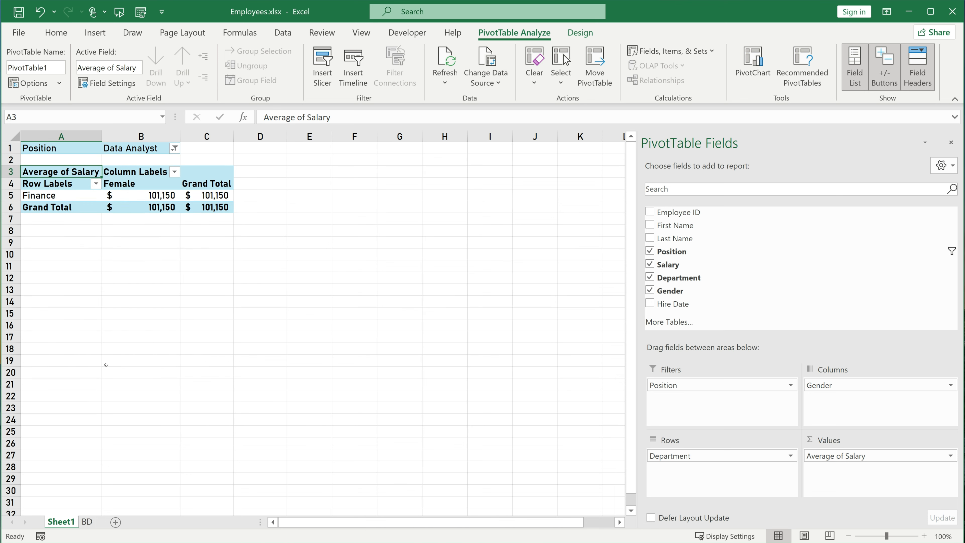
# Step: Switch the Position report filter to QA Engineer
pyautogui.click(174, 149)
pyautogui.click(63, 268)
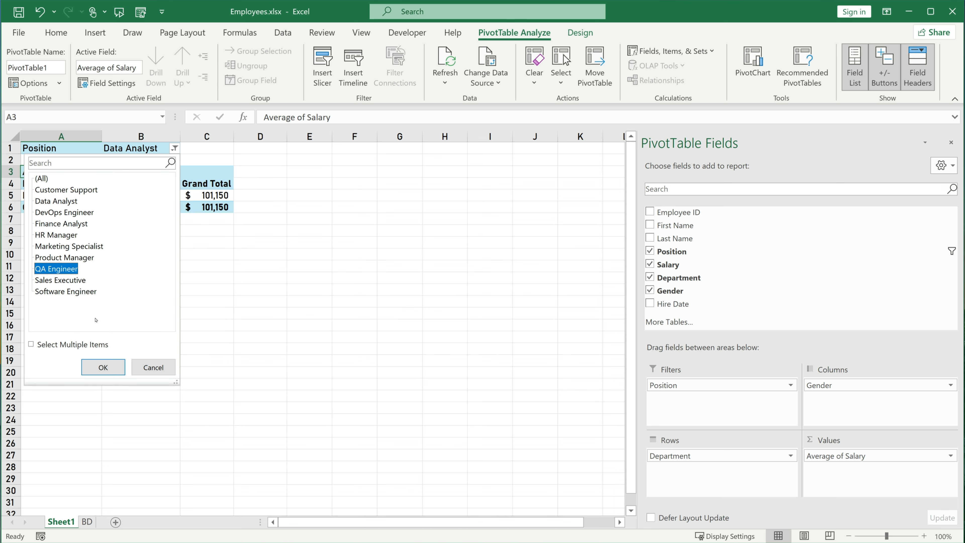
pyautogui.click(102, 367)
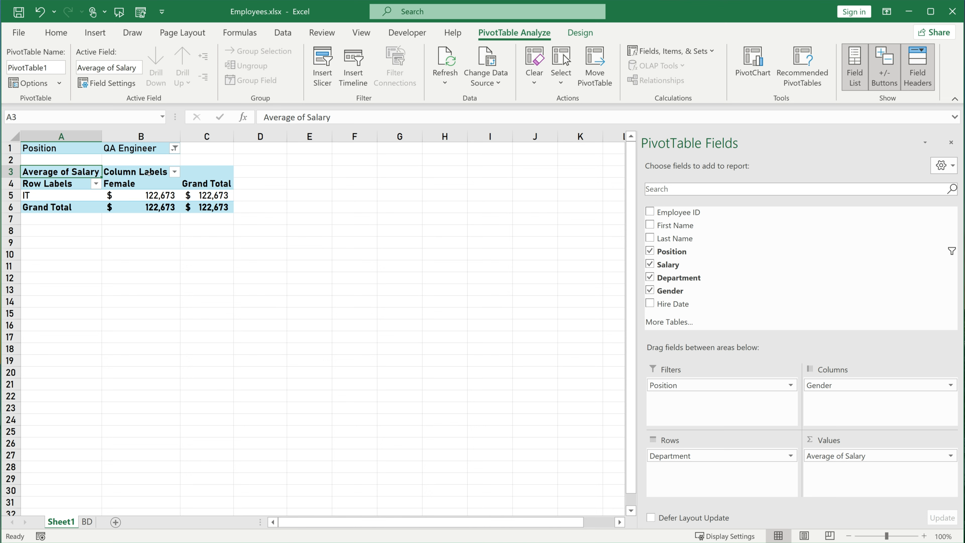
# Step: Enable multiple items in the Position filter and include all positions, and remove Gender from the pivot table's columns
pyautogui.click(174, 149)
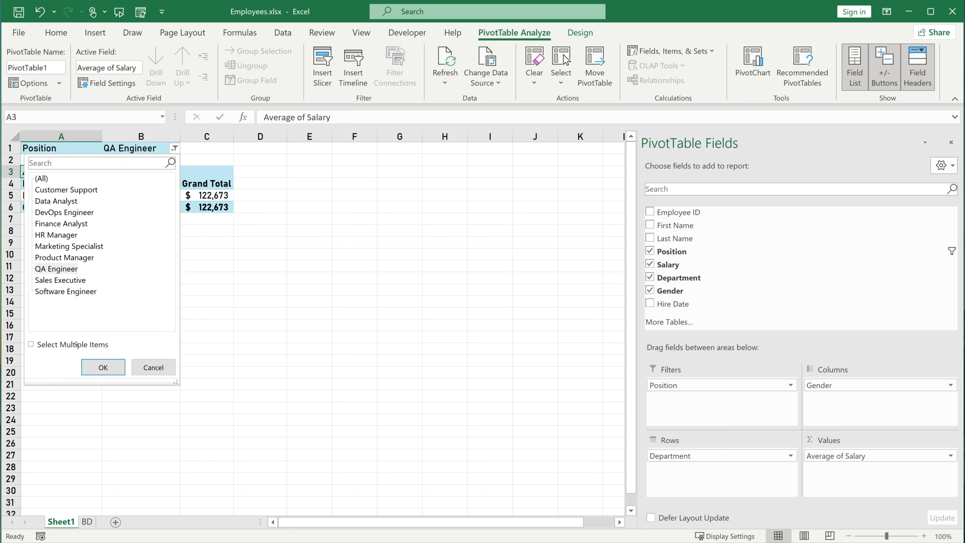
pyautogui.click(30, 344)
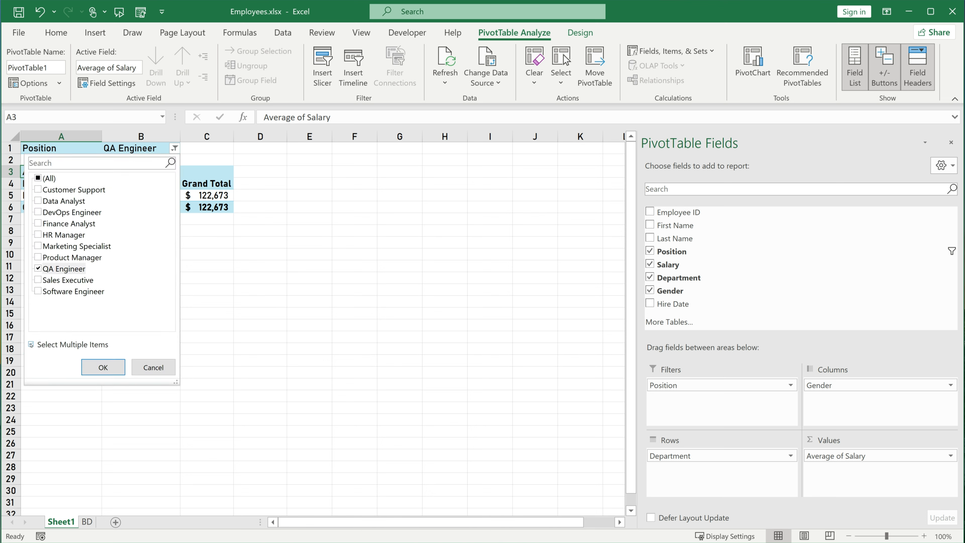
pyautogui.click(39, 178)
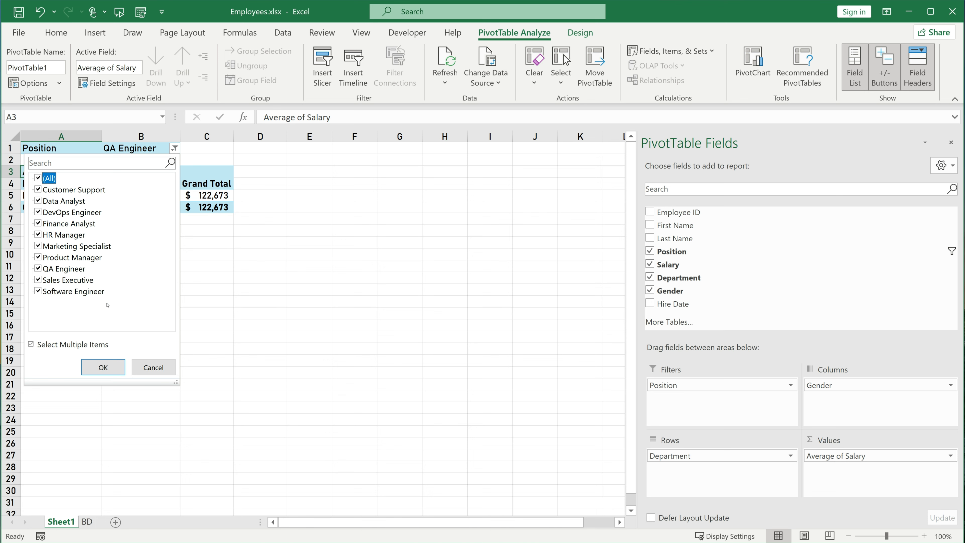
pyautogui.click(103, 367)
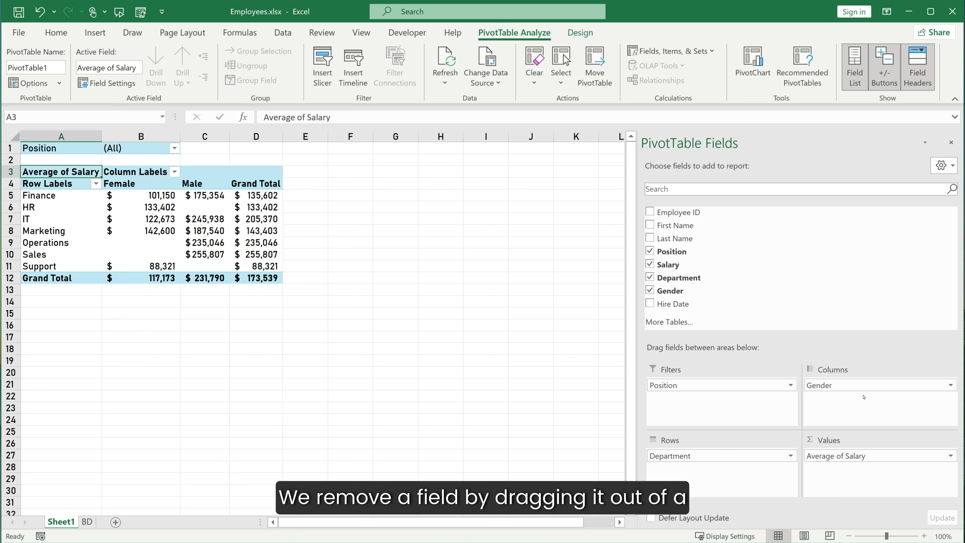
pyautogui.moveTo(862, 385); pyautogui.dragTo(755, 281)
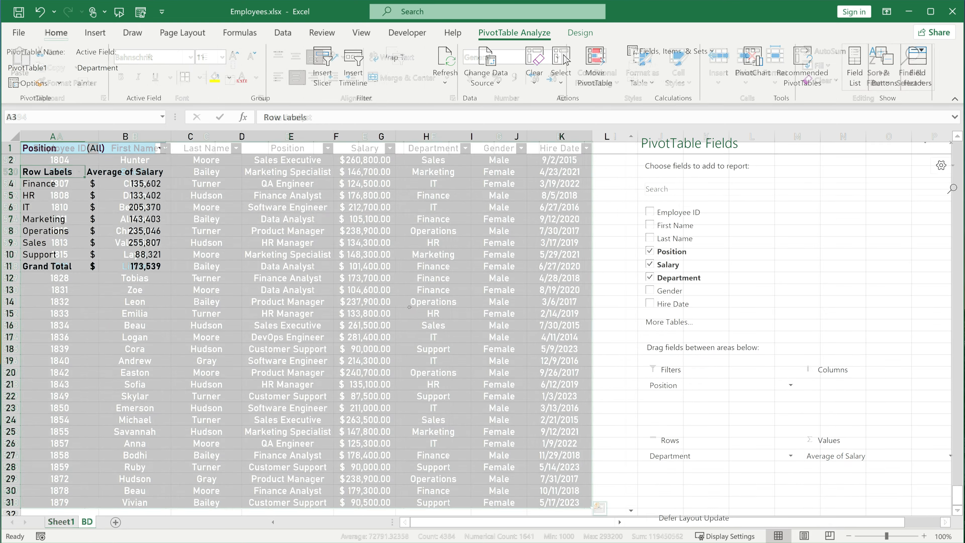
# Step: Insert an empty column before Position and an empty row at row 532 on the BD sheet
pyautogui.click(281, 135)
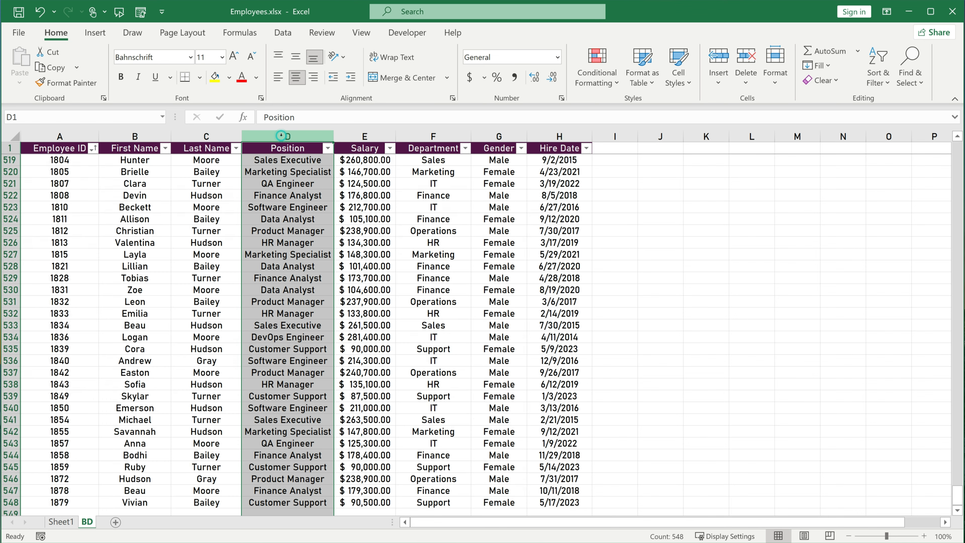
pyautogui.rightClick(281, 135)
pyautogui.click(334, 244)
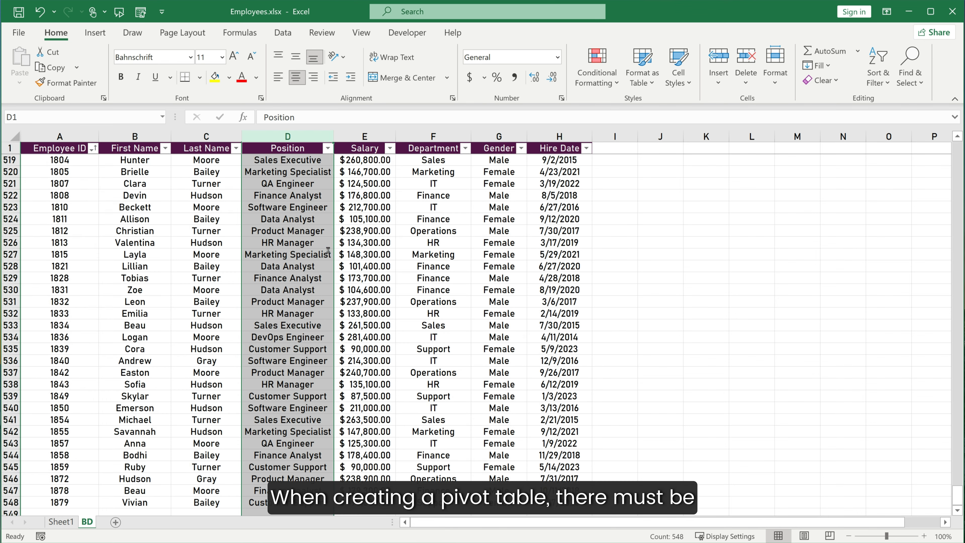
pyautogui.click(95, 33)
pyautogui.click(6, 313)
pyautogui.rightClick(6, 313)
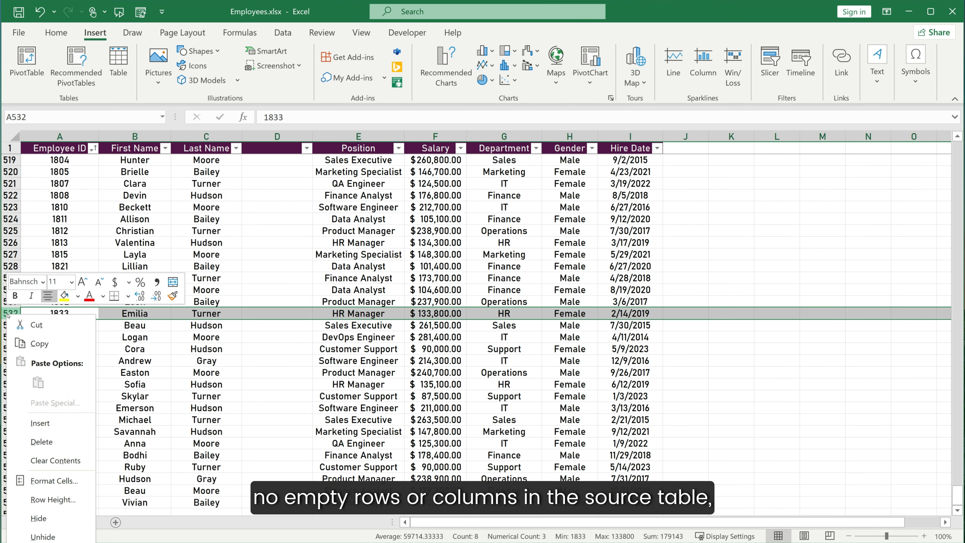
pyautogui.click(30, 421)
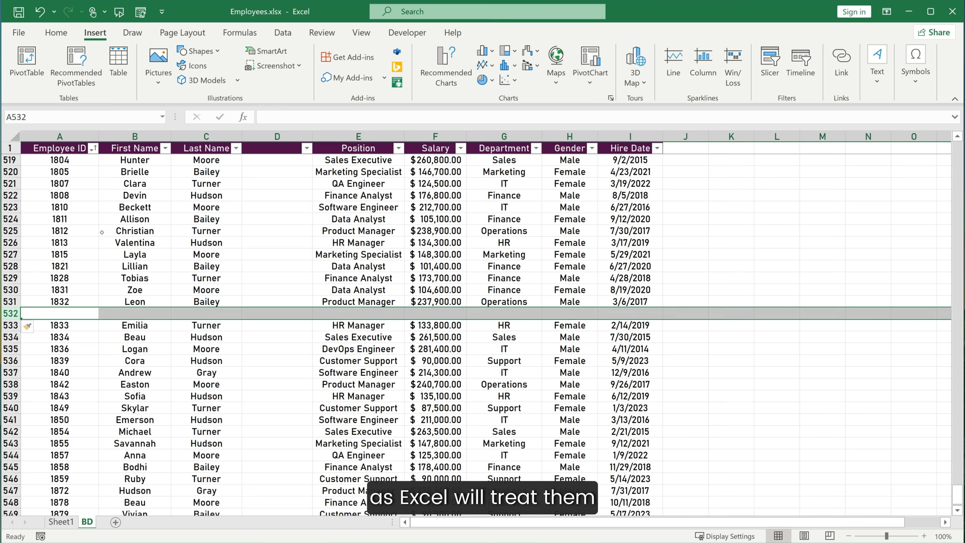
# Step: Check the source range proposed for a new PivotTable from a First Name cell above the empty row, without creating it
pyautogui.click(135, 231)
pyautogui.click(27, 61)
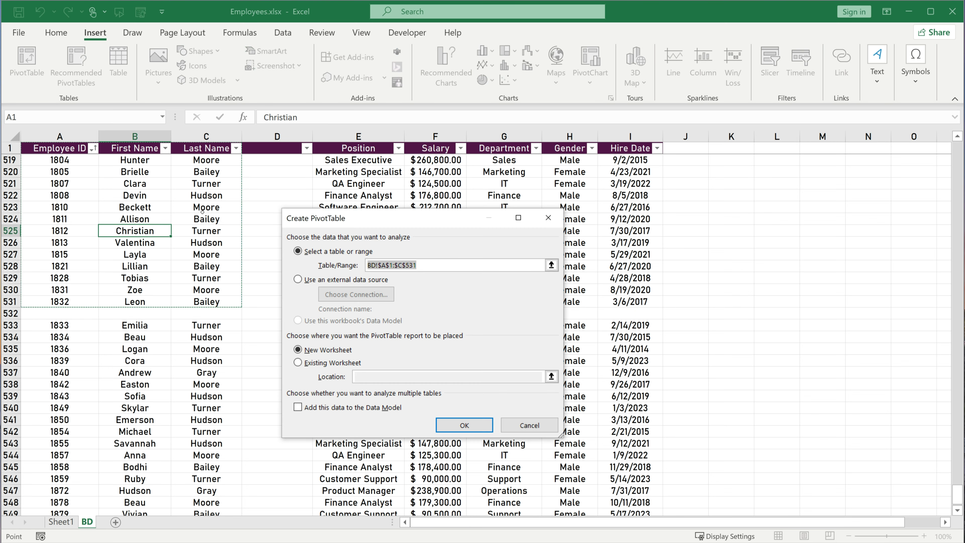
pyautogui.click(529, 424)
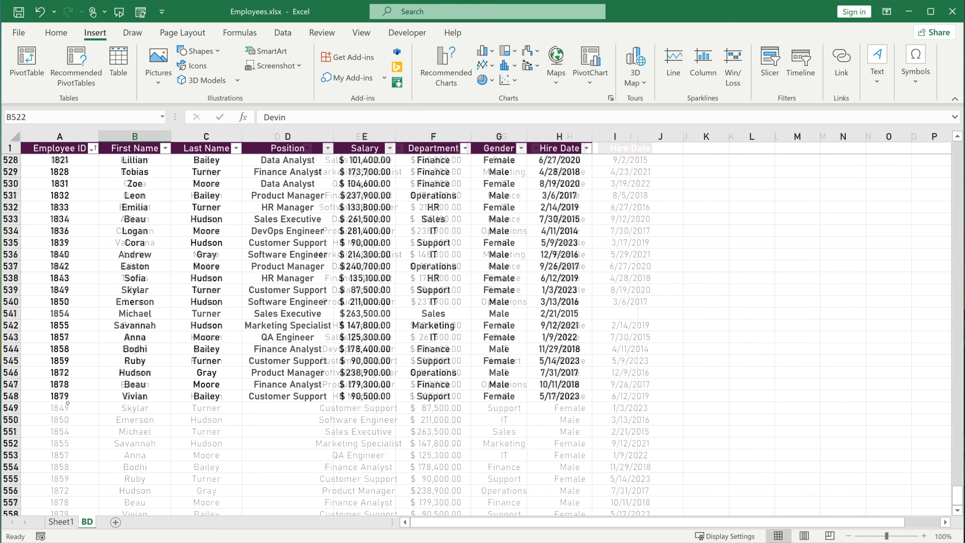
# Step: Add a record in row 549 of the BD sheet with the next employee ID, a first name, department IT and salary 500000
pyautogui.write('1880')
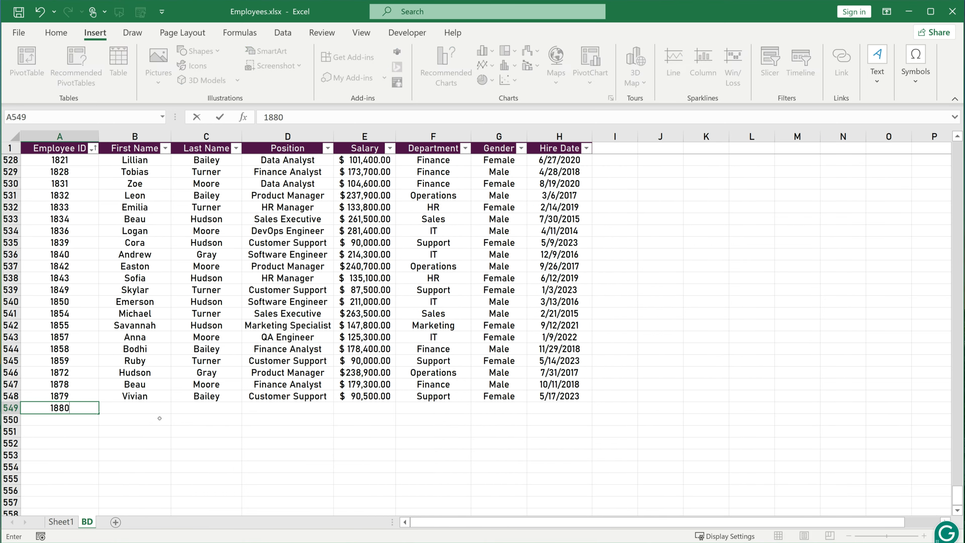
pyautogui.press('Tab')
pyautogui.write('Alex')
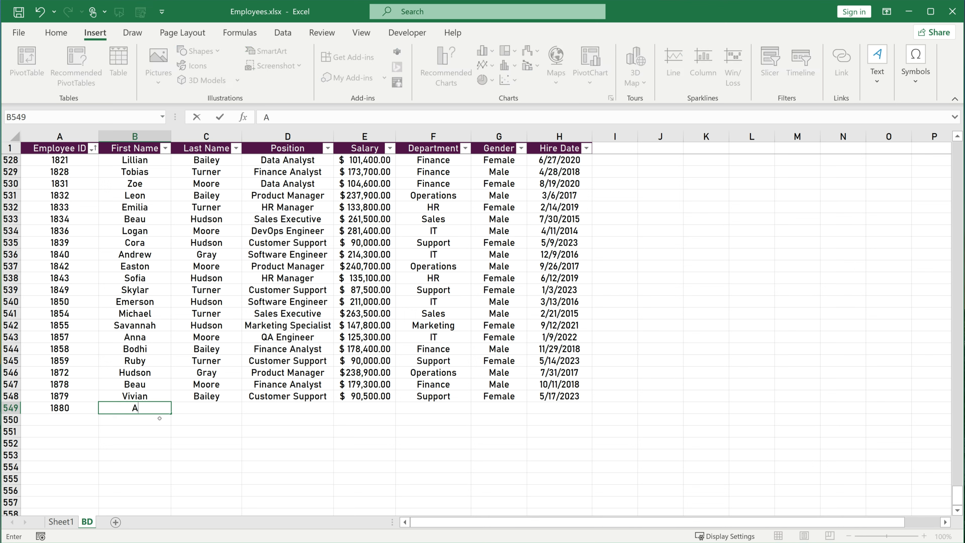
pyautogui.press('Delete')
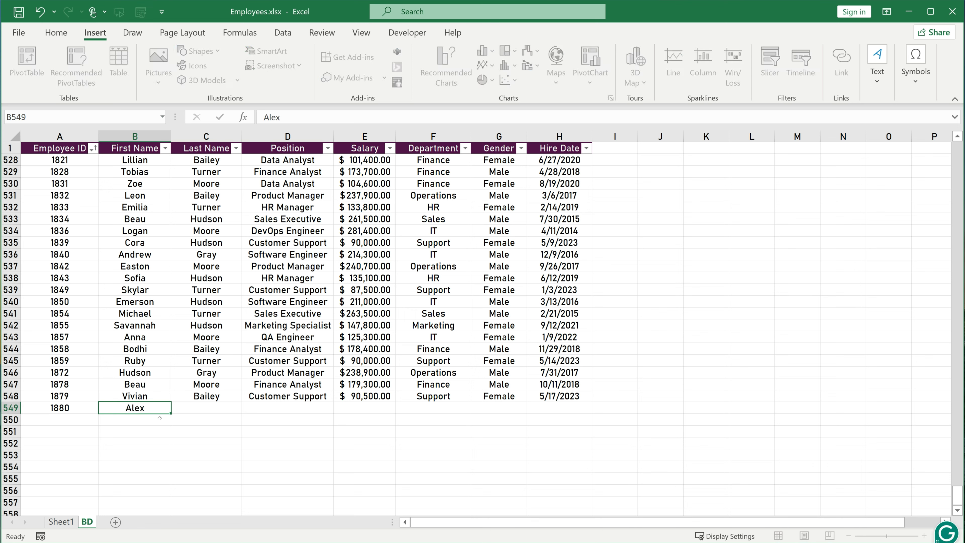
pyautogui.press('Tab')
pyautogui.press('Tab')
pyautogui.press('Tab')
pyautogui.press('Tab')
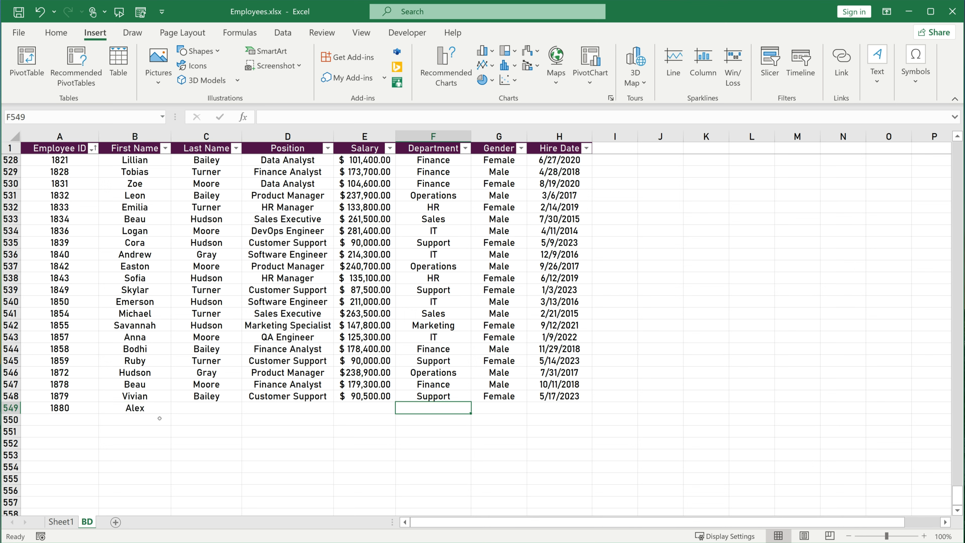
pyautogui.write('IT')
pyautogui.hotkey('shift', 'Tab')
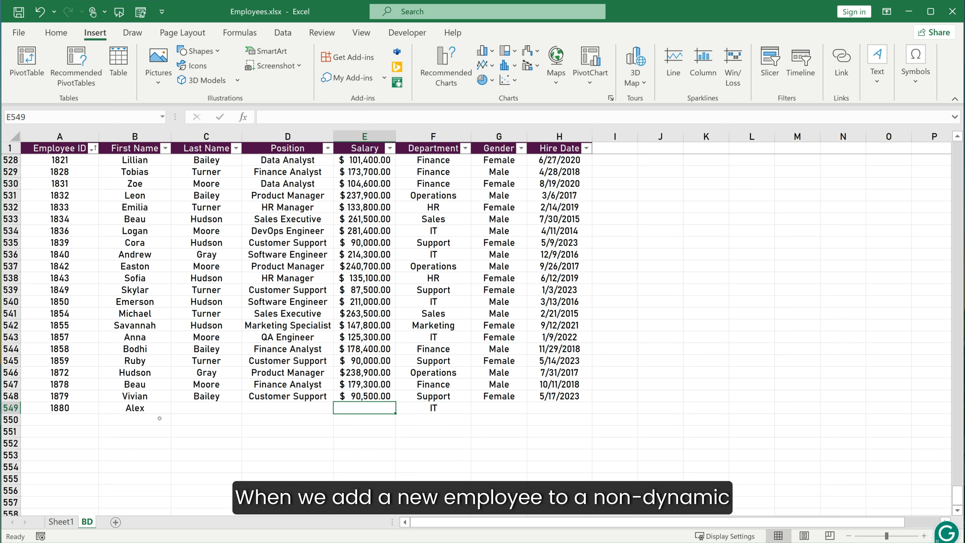
pyautogui.write('500,000')
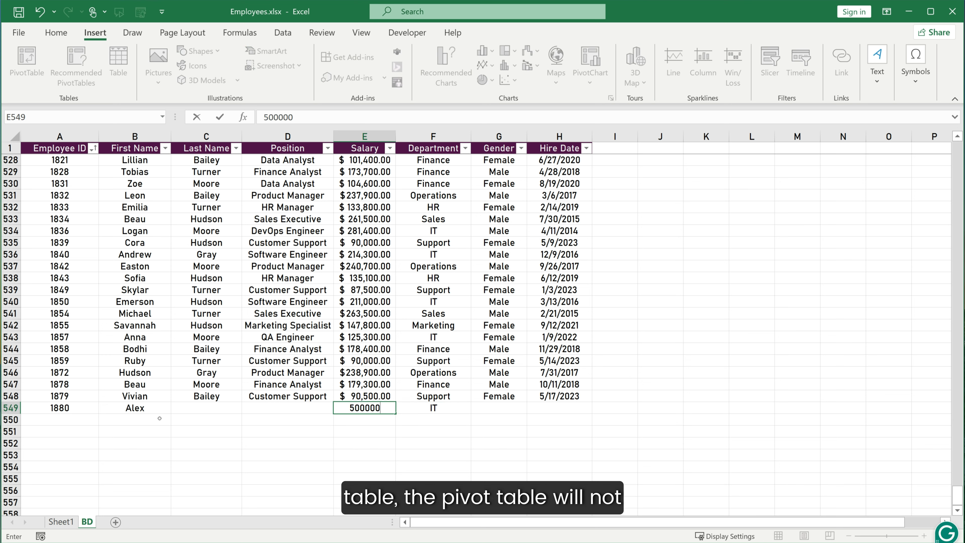
pyautogui.press('Return')
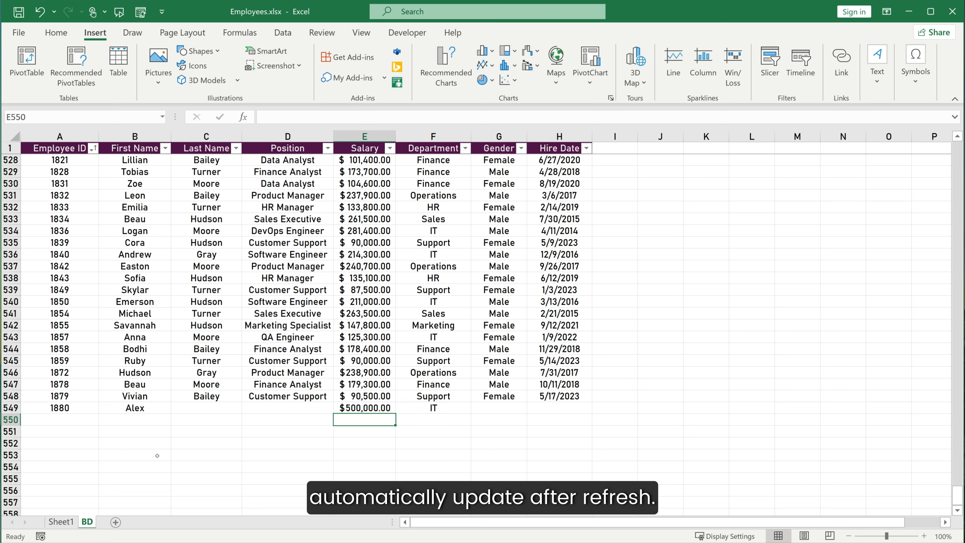
# Step: Refresh the PivotTable on Sheet1 from its source data
pyautogui.click(61, 521)
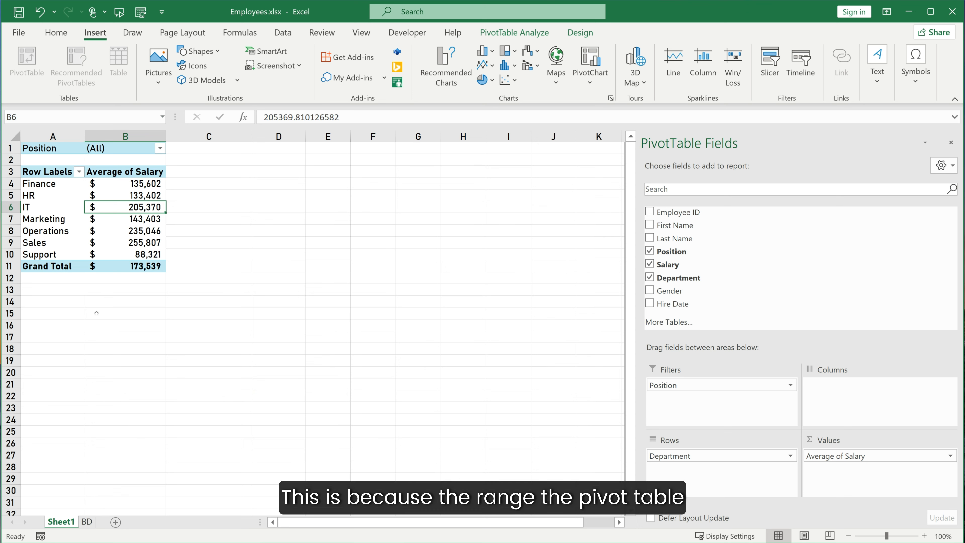
pyautogui.click(107, 226)
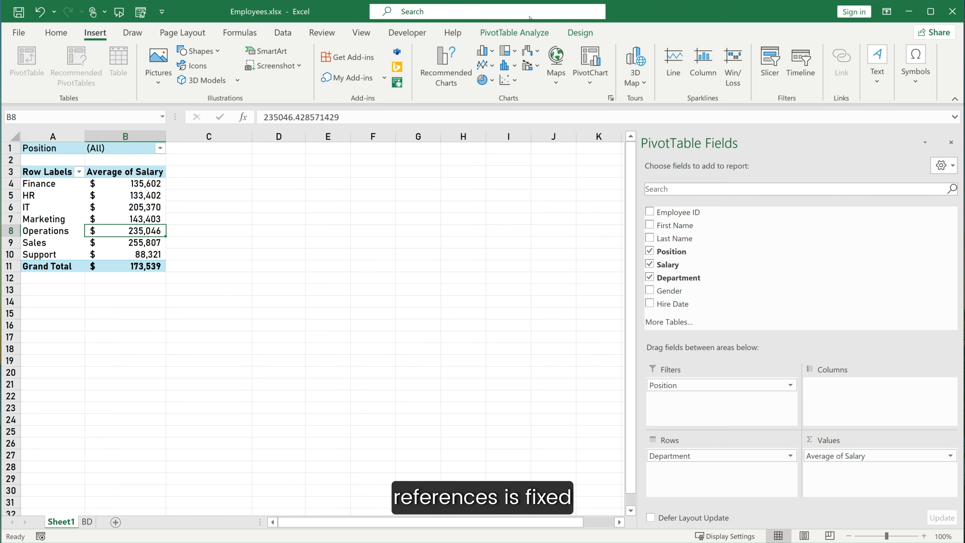
pyautogui.click(518, 29)
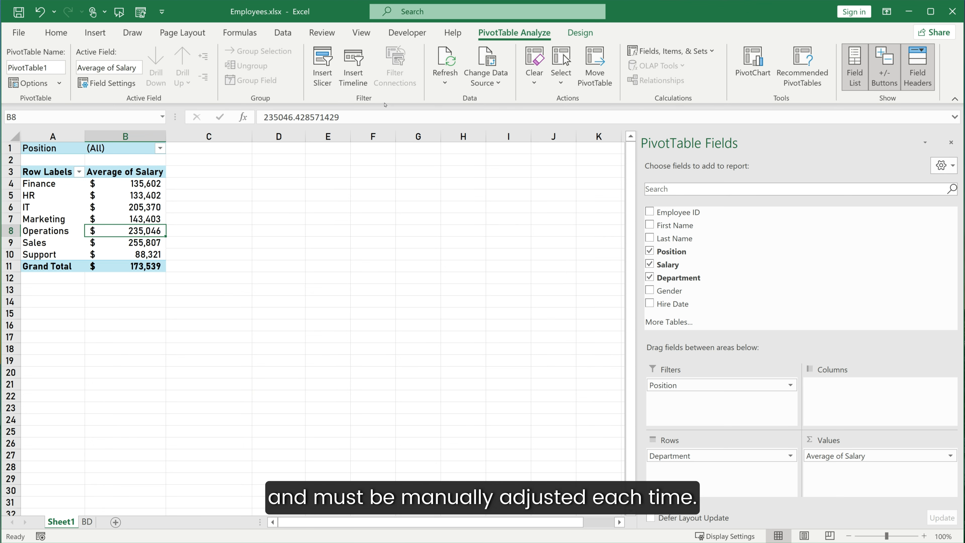
pyautogui.click(448, 57)
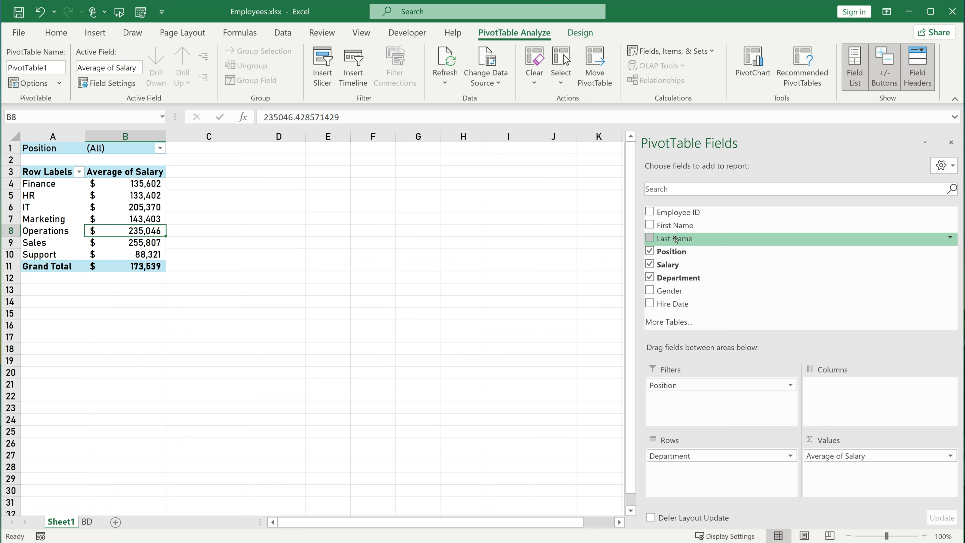
# Step: Add First Name as a second report filter of the PivotTable and check its list for the new employee
pyautogui.moveTo(676, 238); pyautogui.dragTo(684, 410)
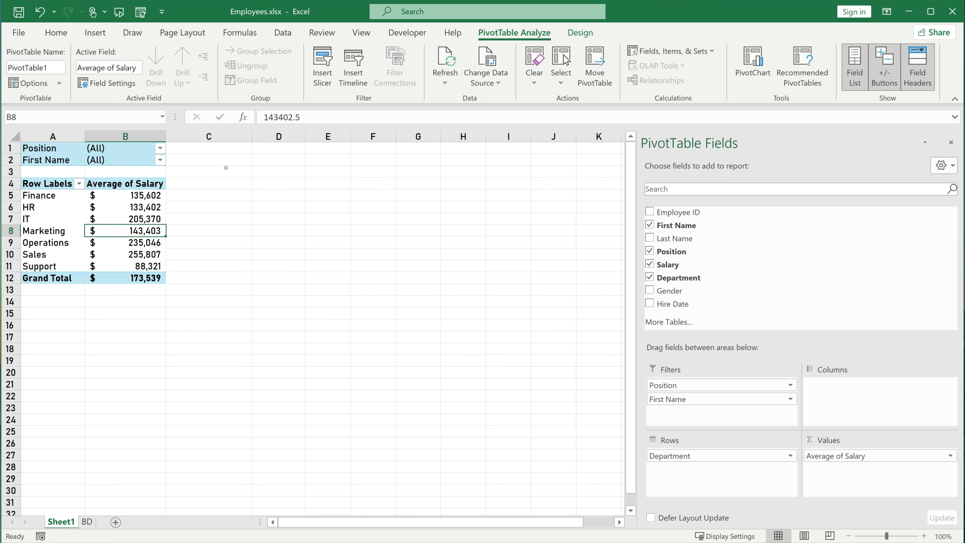
pyautogui.click(159, 160)
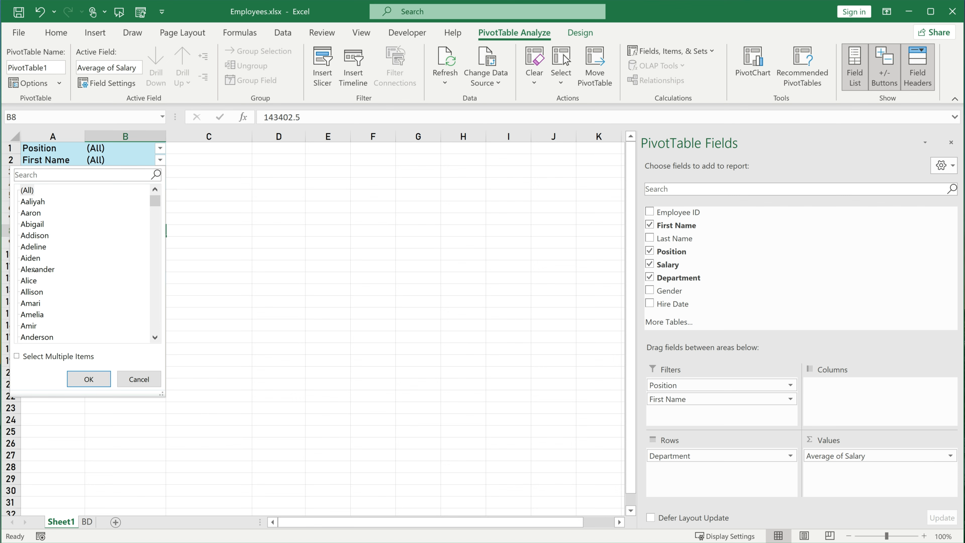
pyautogui.click(139, 379)
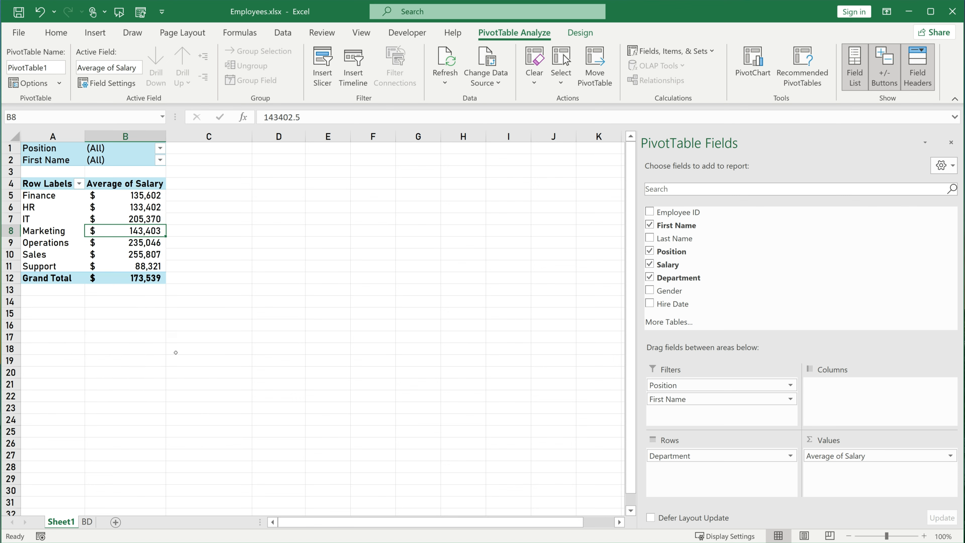
# Step: Extend the PivotTable's data source by one row to BD!$A$1:$H$549
pyautogui.click(487, 54)
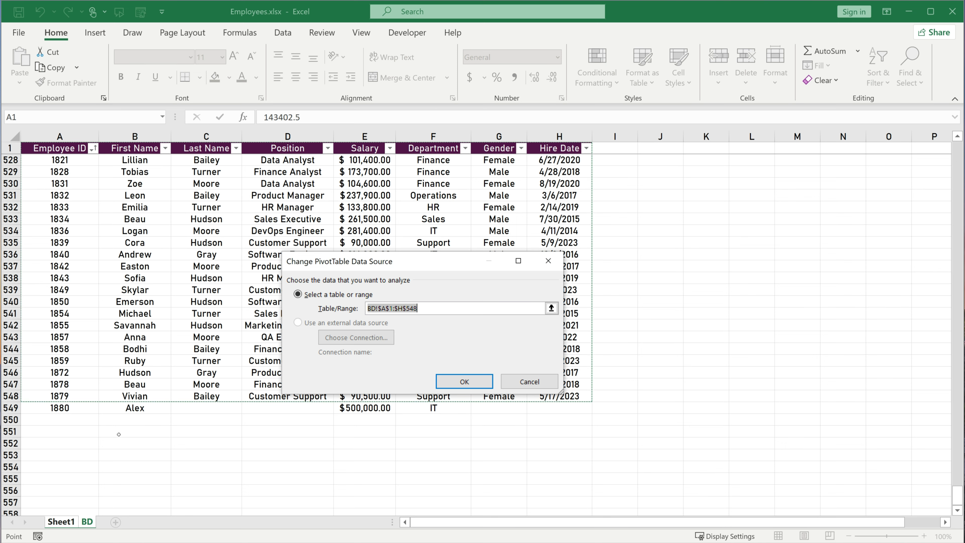
pyautogui.click(441, 308)
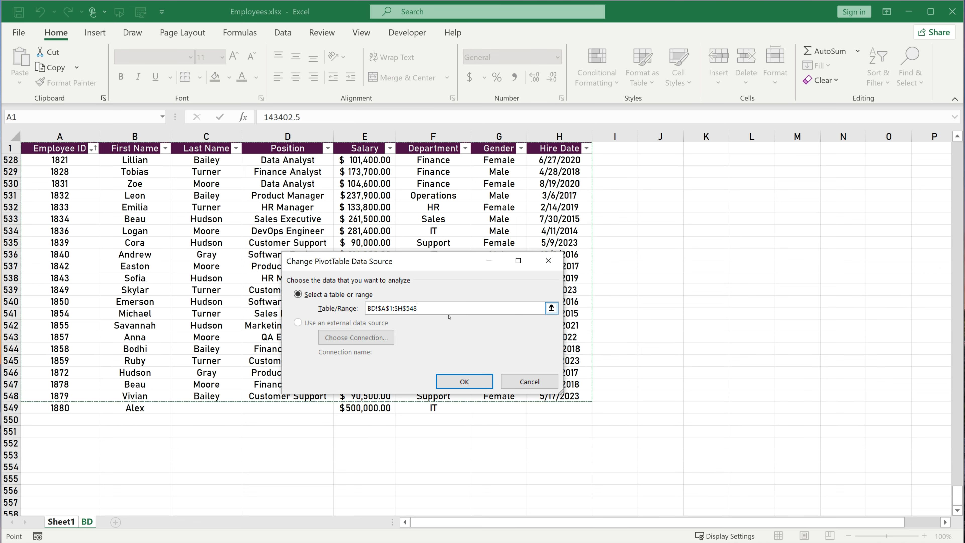
pyautogui.press('BackSpace')
pyautogui.write('9')
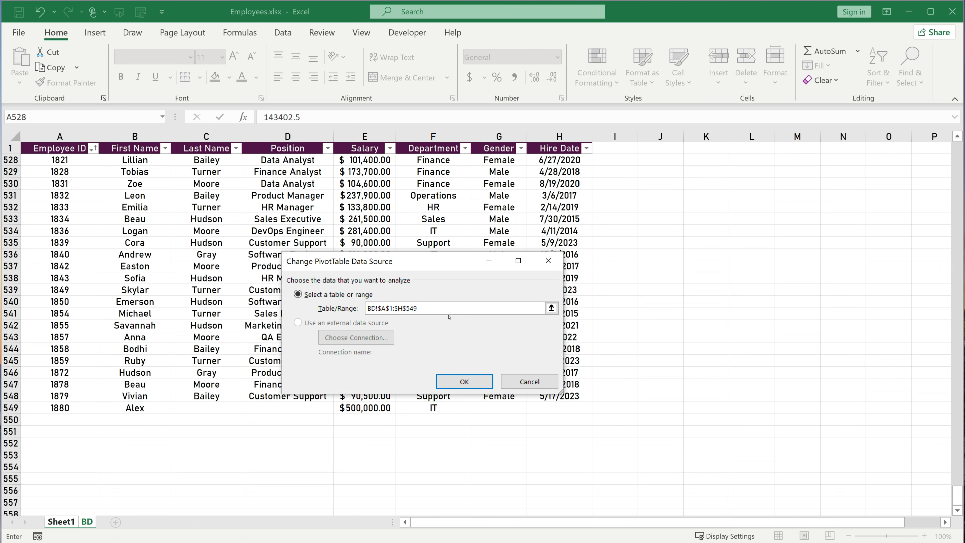
pyautogui.click(464, 381)
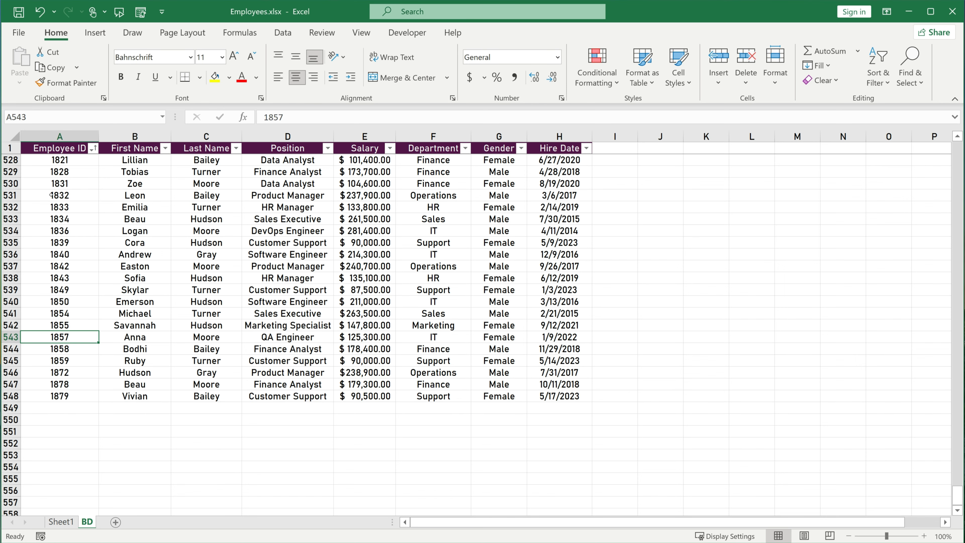
# Step: Convert the BD range A1:H548 into a table with headers and apply the purple banded-row table style
pyautogui.click(92, 34)
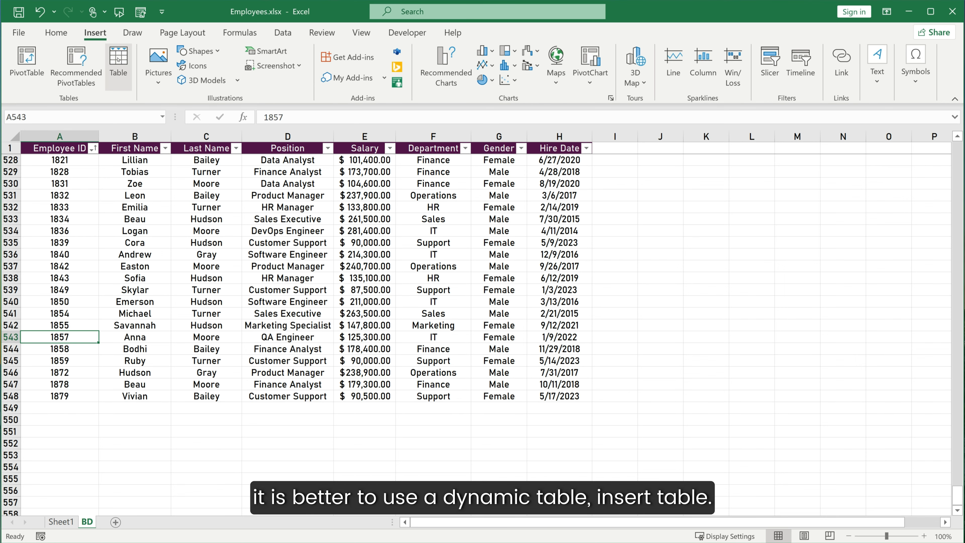
pyautogui.click(118, 59)
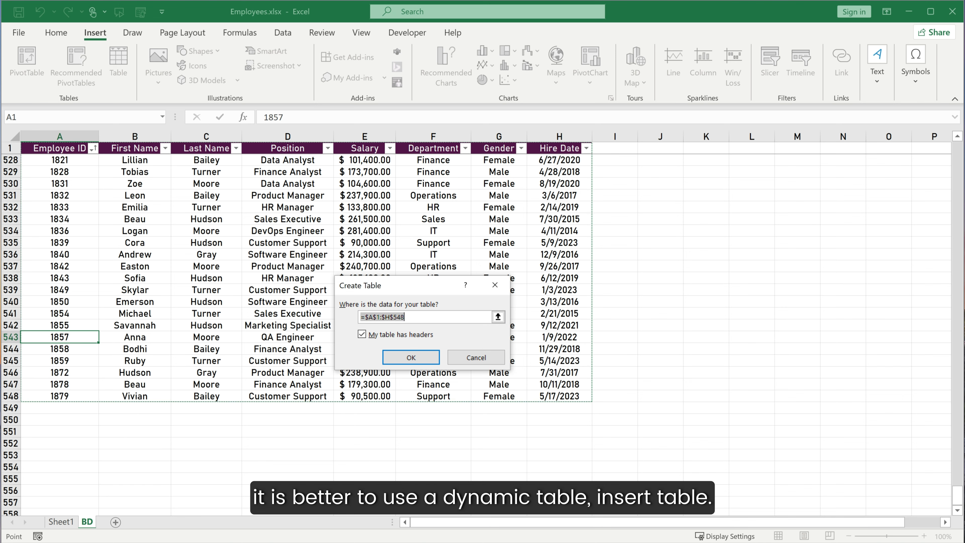
pyautogui.click(420, 359)
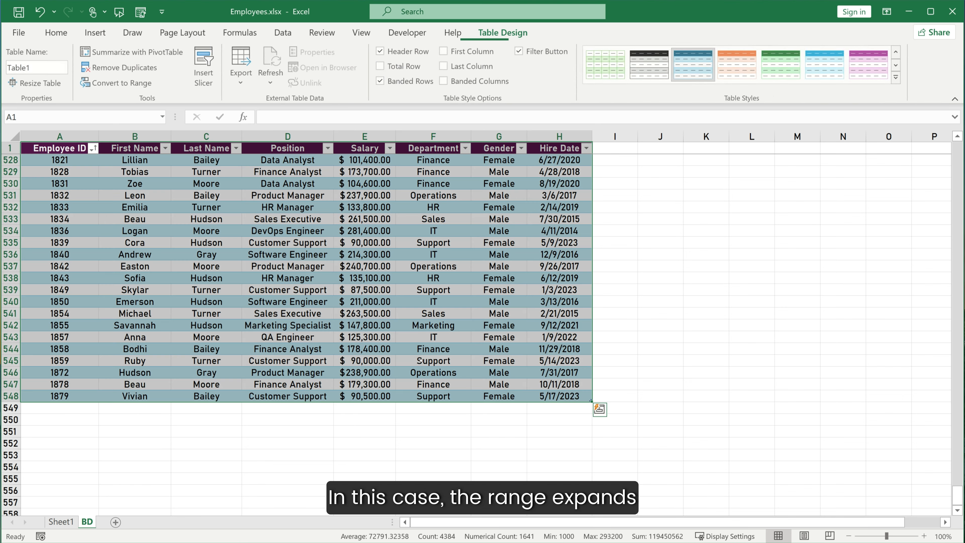
pyautogui.click(869, 65)
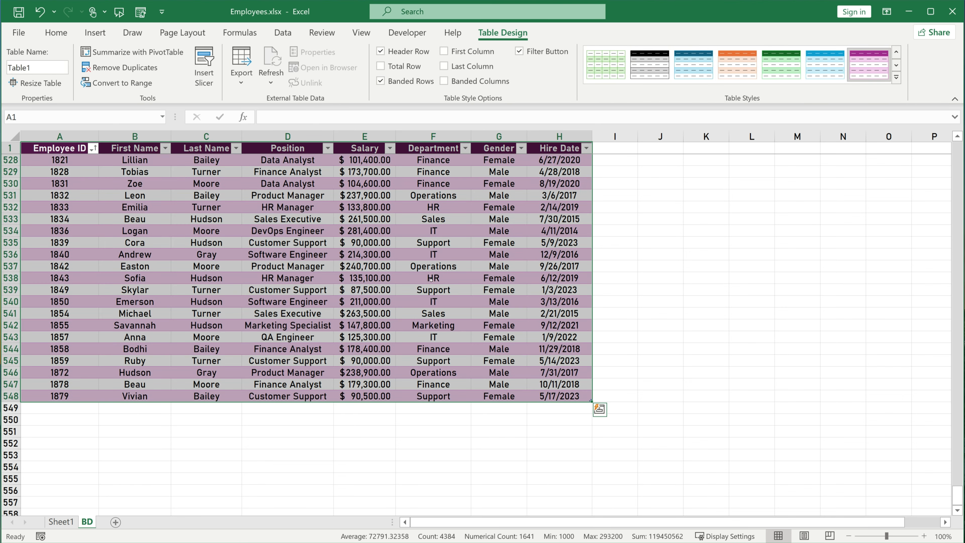
pyautogui.click(415, 277)
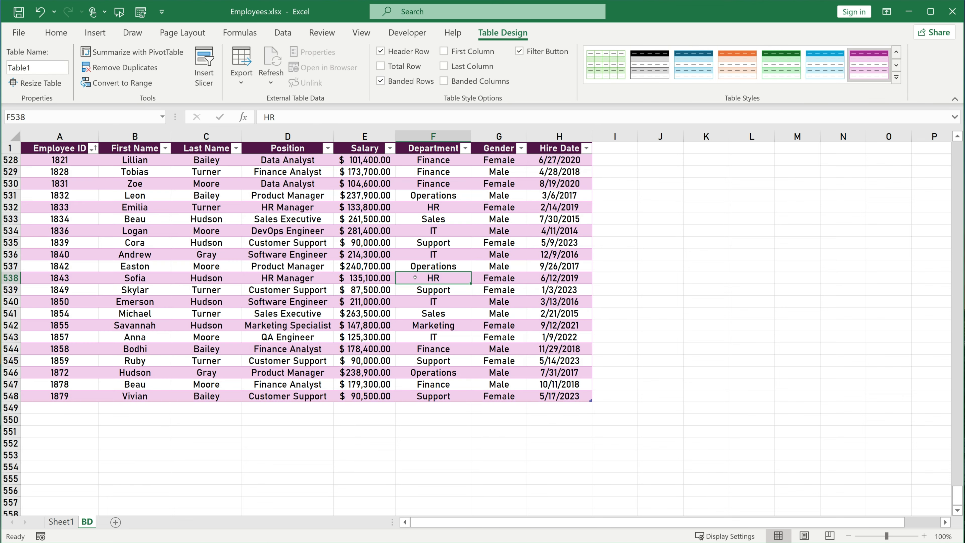
# Step: Refresh the Sheet1 PivotTable after the conversion of its source data to a table
pyautogui.click(61, 521)
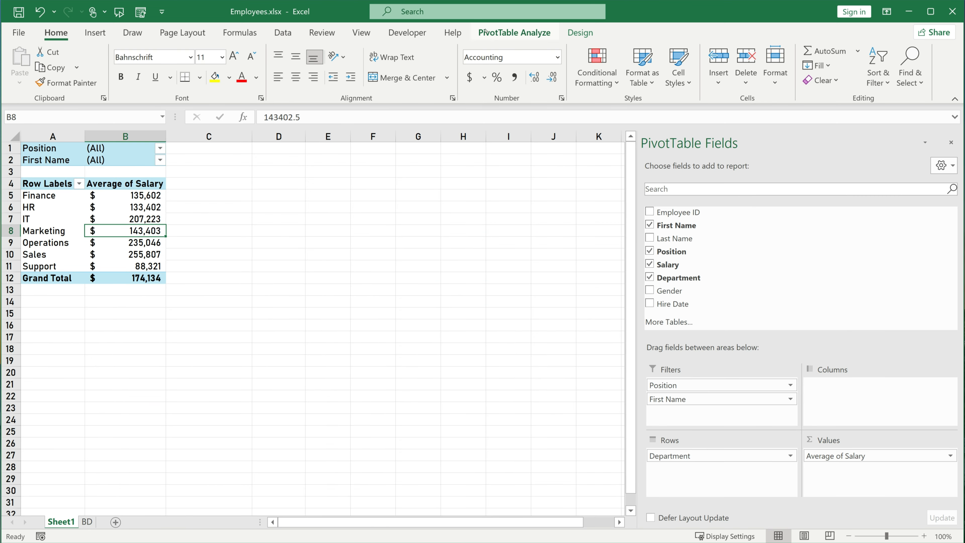
pyautogui.click(514, 33)
pyautogui.click(451, 58)
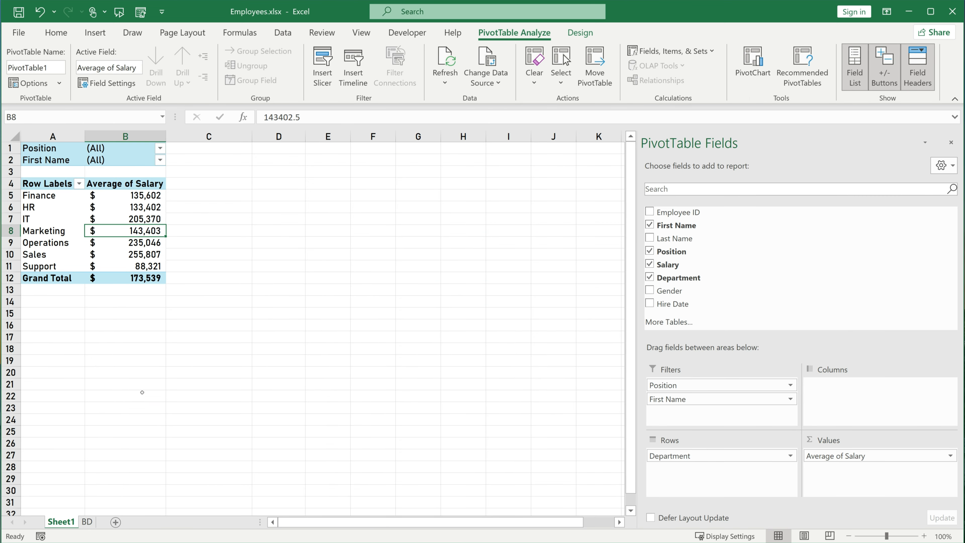
# Step: Append a record directly below the BD table with the next employee ID, a first name, salary 500000 and department IT
pyautogui.click(87, 521)
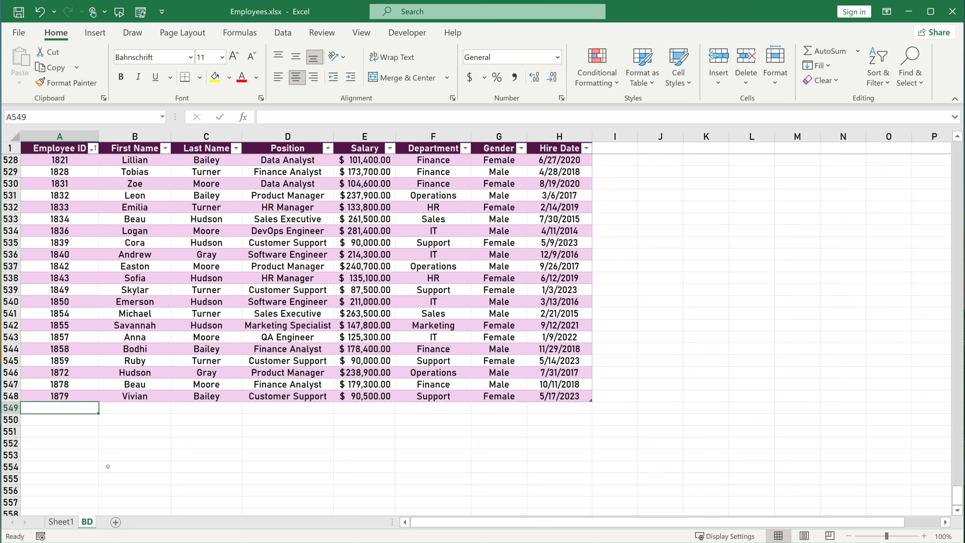
pyautogui.write('1880')
pyautogui.press('Tab')
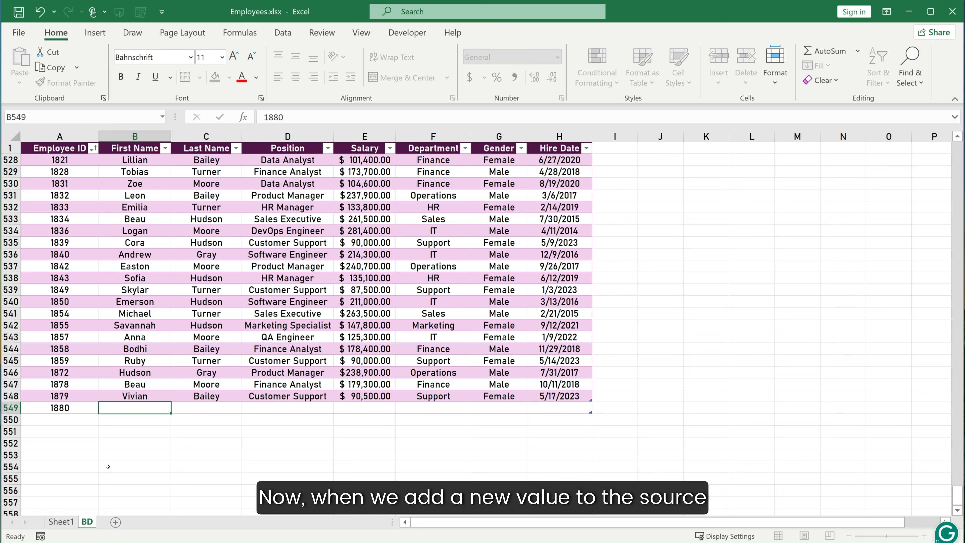
pyautogui.write('Alex')
pyautogui.press('Delete')
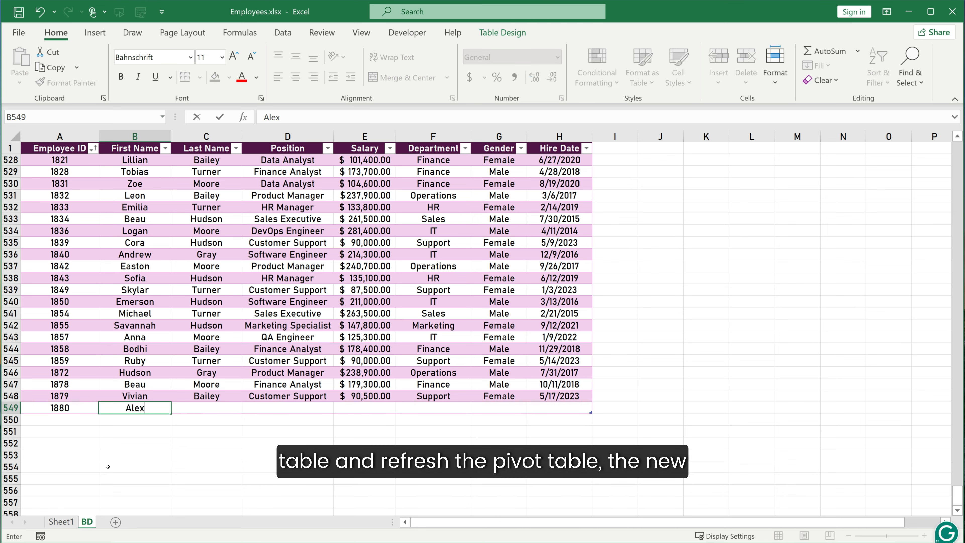
pyautogui.press('Tab')
pyautogui.press('Tab')
pyautogui.press('Tab')
pyautogui.write('500000')
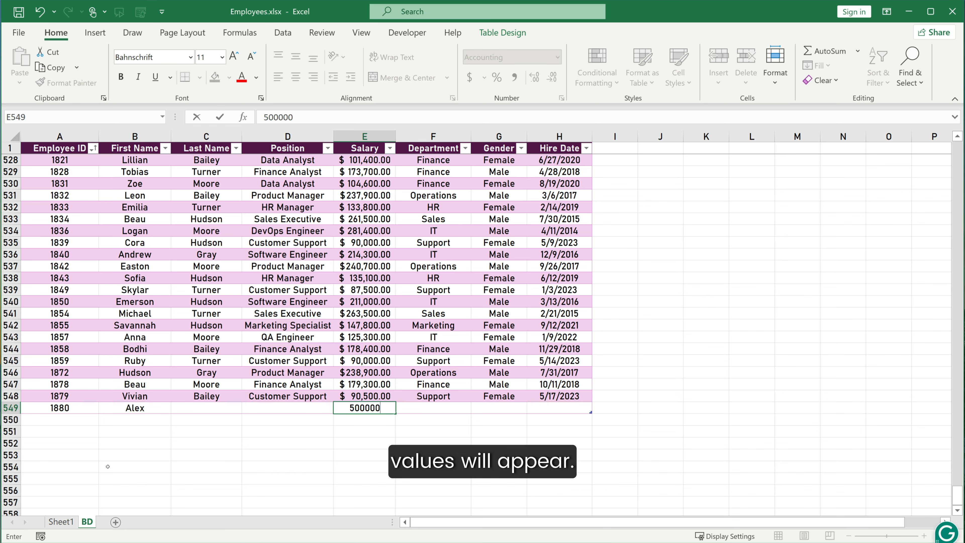
pyautogui.press('Tab')
pyautogui.write('IT')
pyautogui.press('Return')
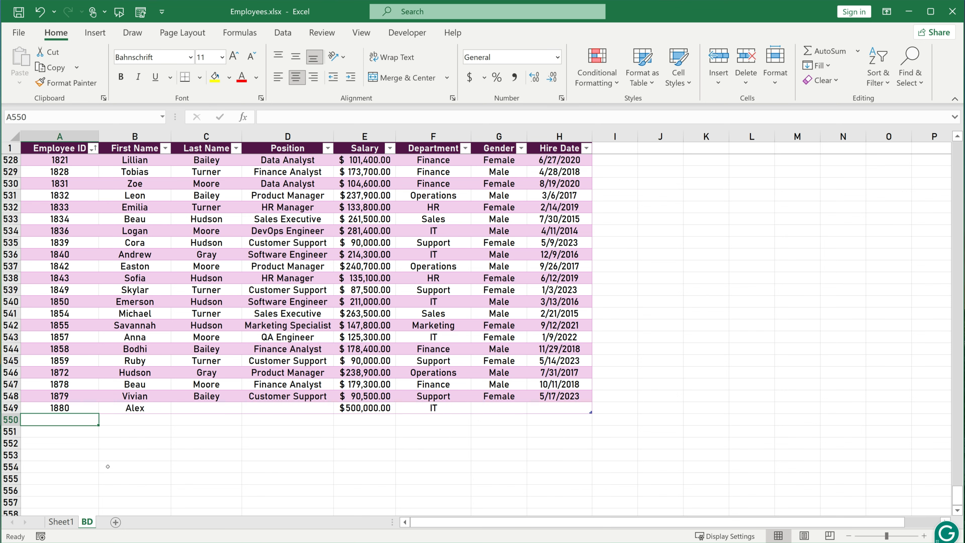
# Step: Refresh the Sheet1 PivotTable to include the record appended to the BD table
pyautogui.click(61, 522)
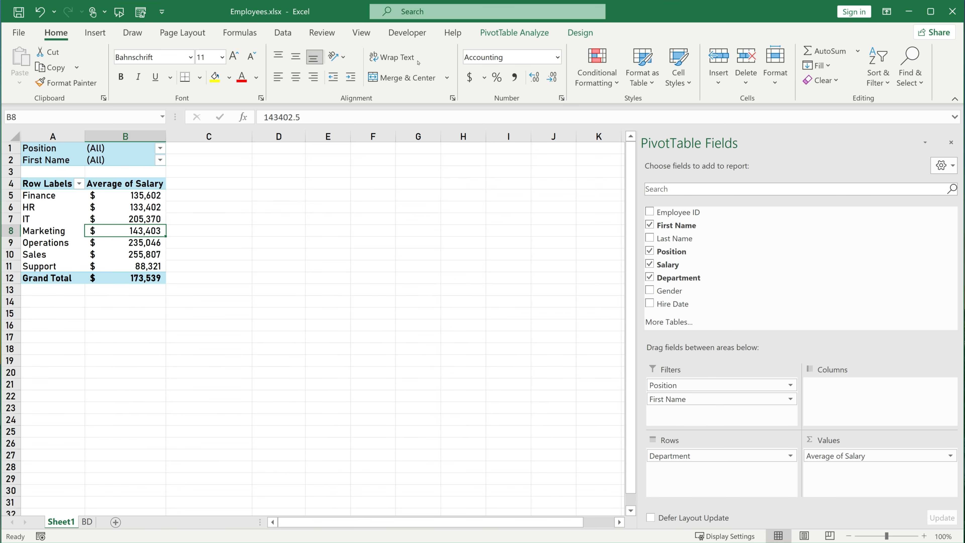
pyautogui.click(490, 31)
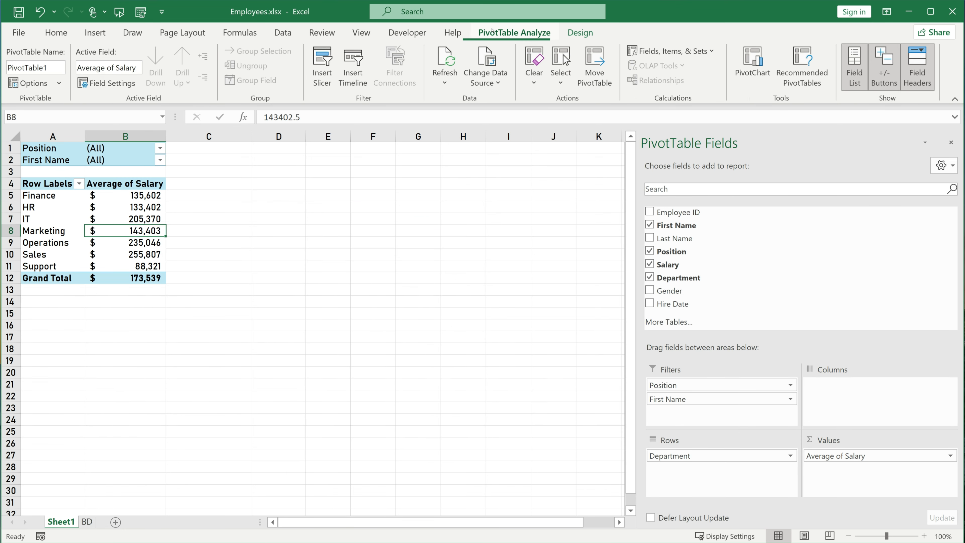
pyautogui.click(449, 53)
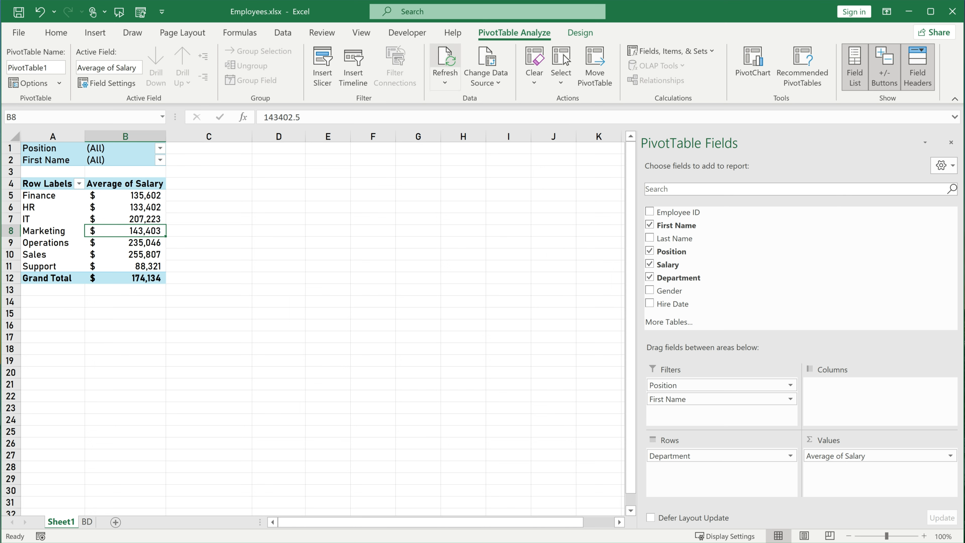
# Step: Filter the PivotTable by the newly added employee's first name, and reset the First Name filter to (All)
pyautogui.click(161, 159)
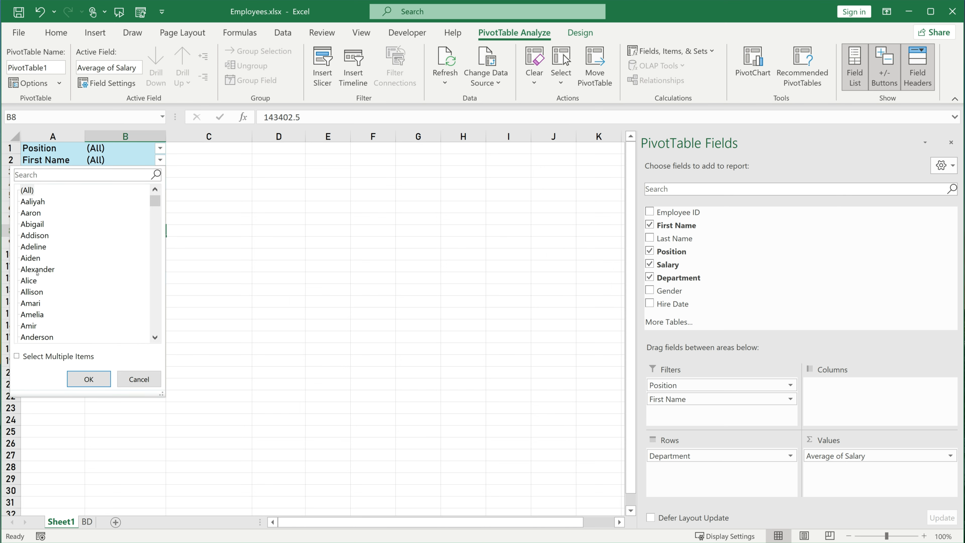
pyautogui.scroll(-20, 133, 229)
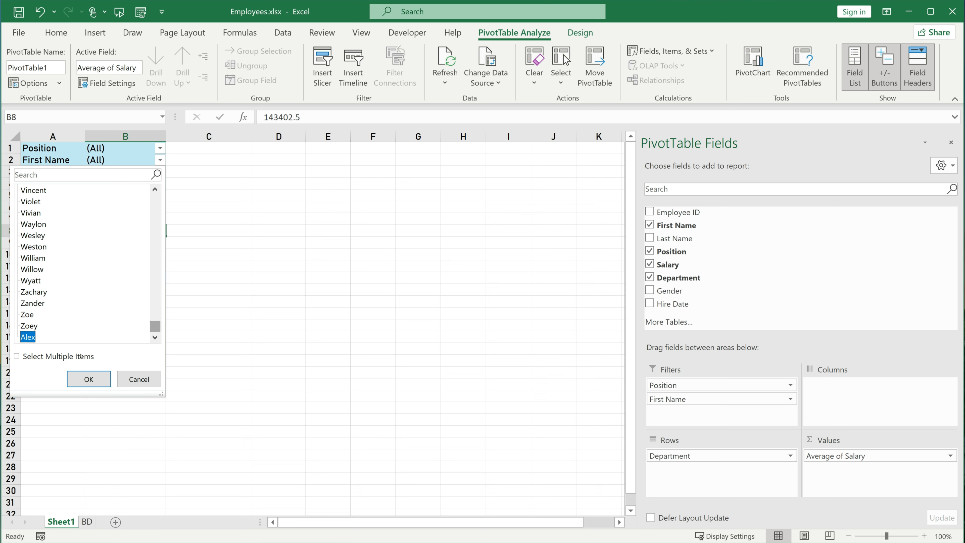
pyautogui.click(89, 379)
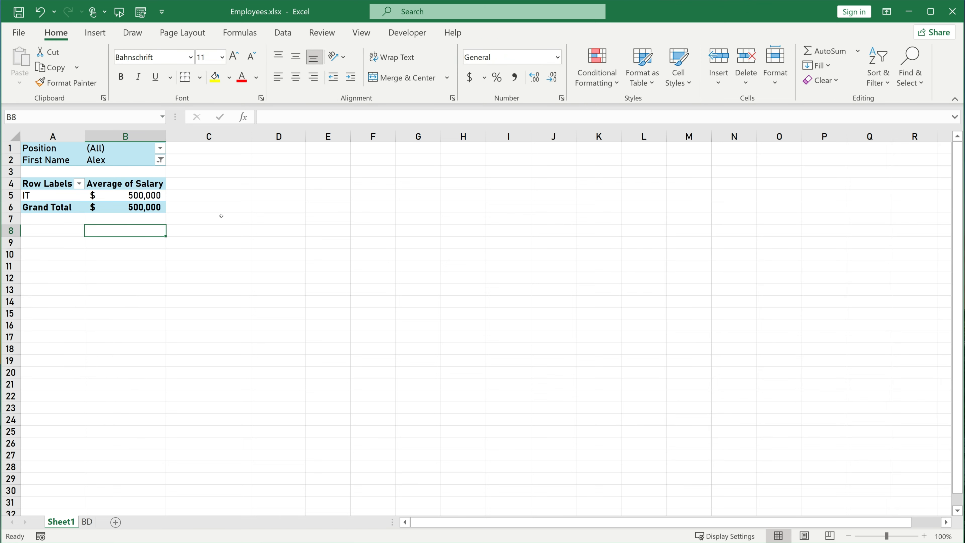
pyautogui.click(160, 159)
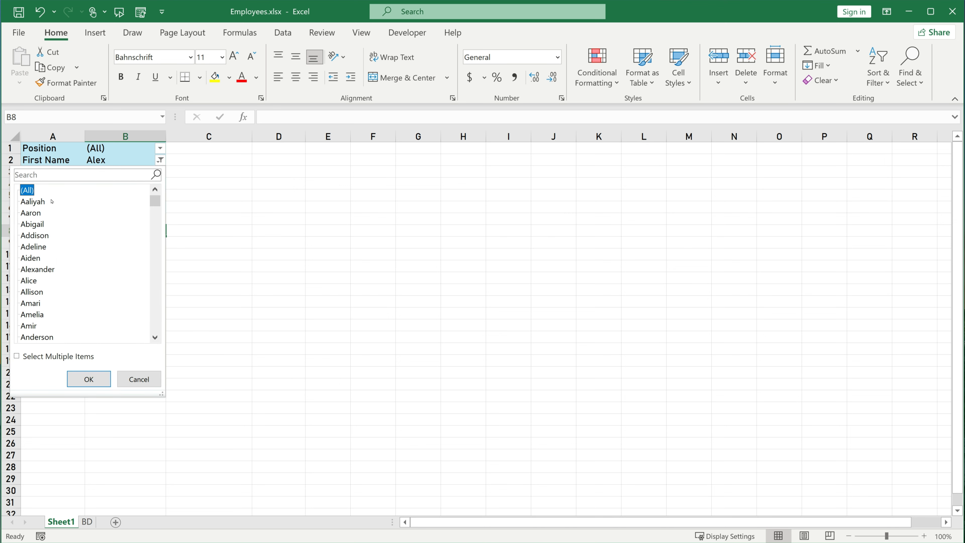
pyautogui.press('Return')
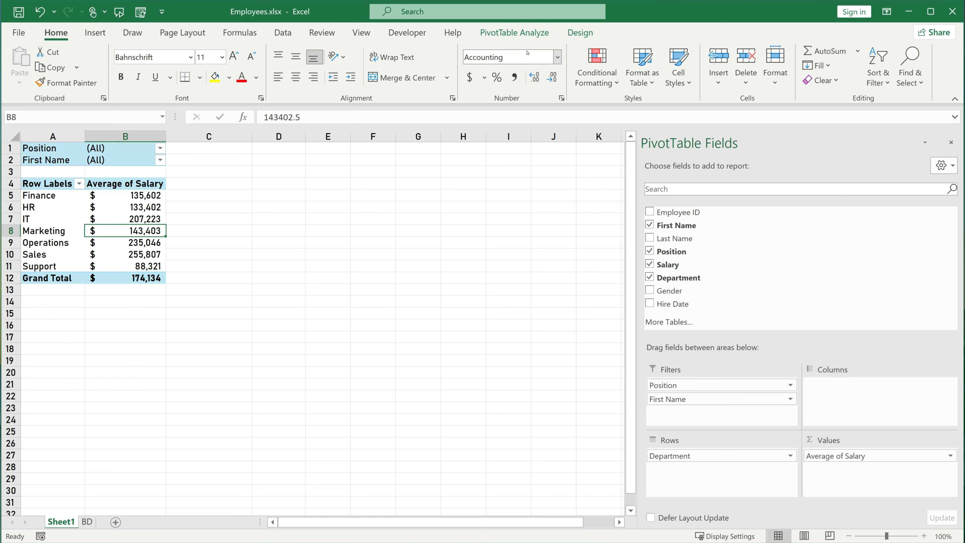
# Step: Add Salary to the PivotTable values a second time and show its sums as percentages of the total
pyautogui.click(517, 30)
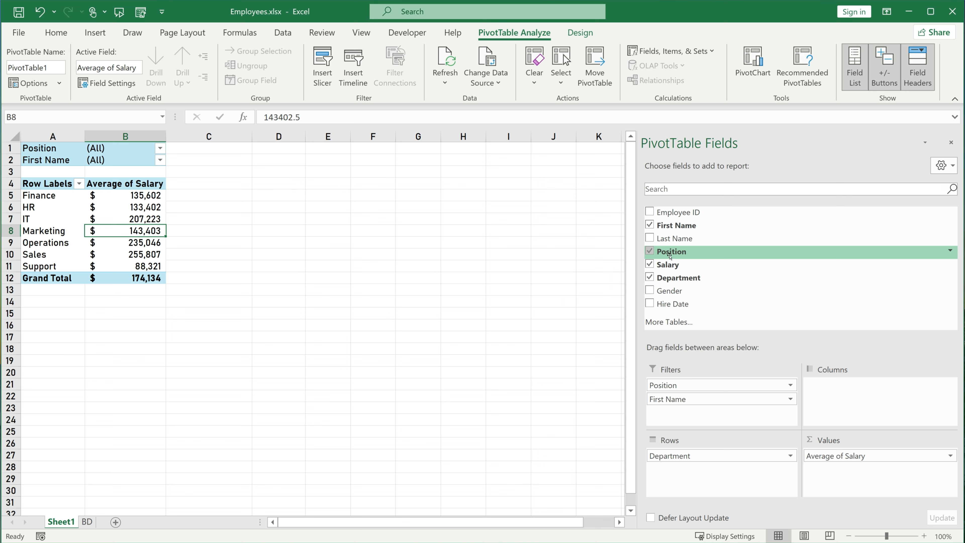
pyautogui.moveTo(671, 266); pyautogui.dragTo(846, 474)
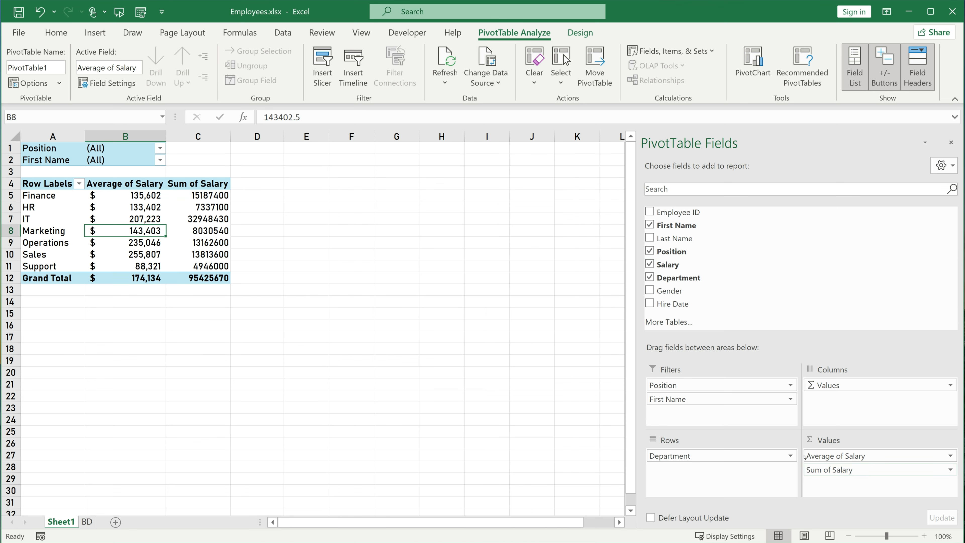
pyautogui.rightClick(192, 205)
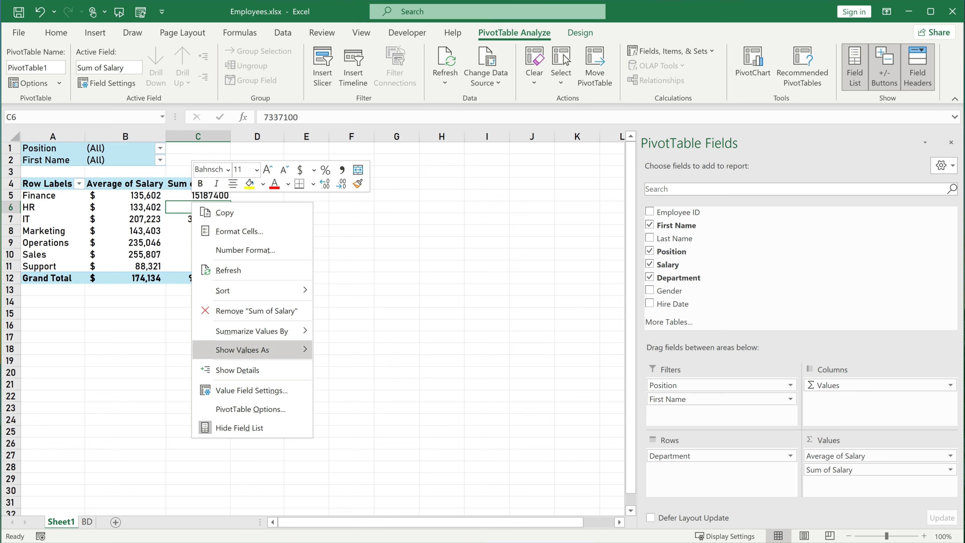
pyautogui.moveTo(250, 349)
pyautogui.click(376, 276)
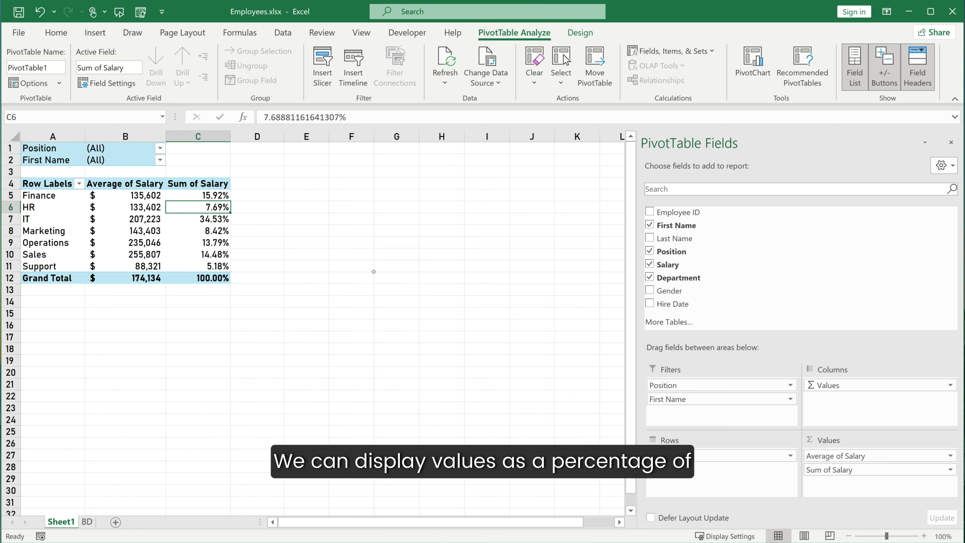
# Step: Rename the Sum of Salary column header in C4 to Percent
pyautogui.click(202, 185)
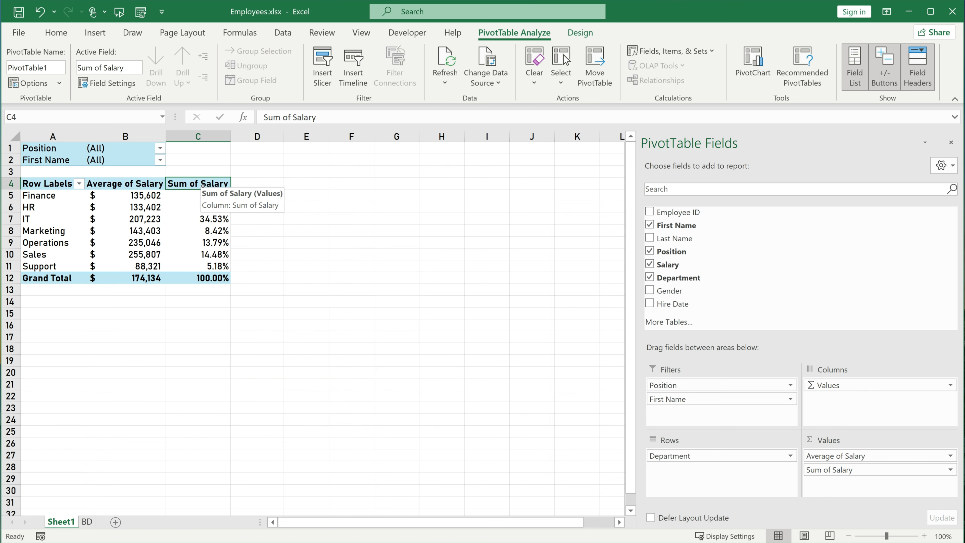
pyautogui.write('Percent')
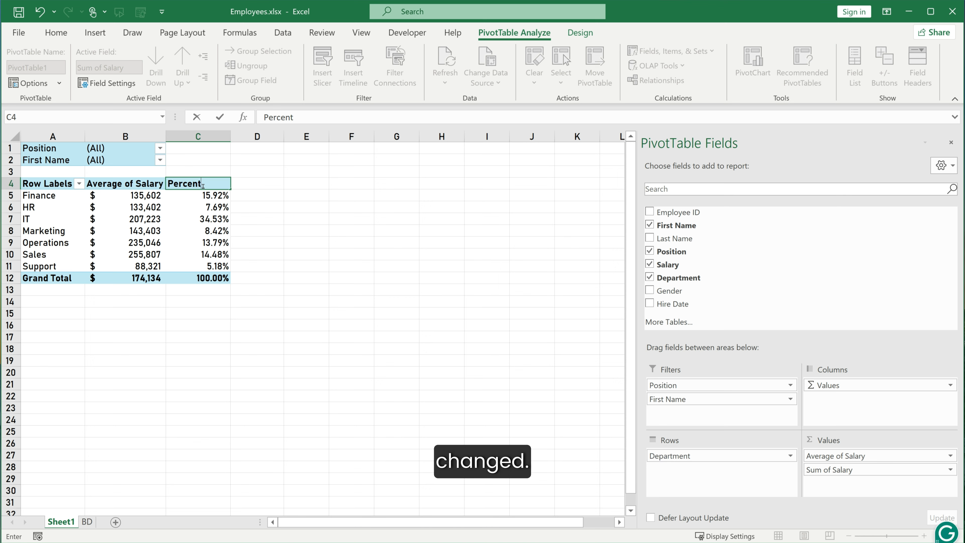
pyautogui.press('Return')
pyautogui.press('Down')
pyautogui.press('Down')
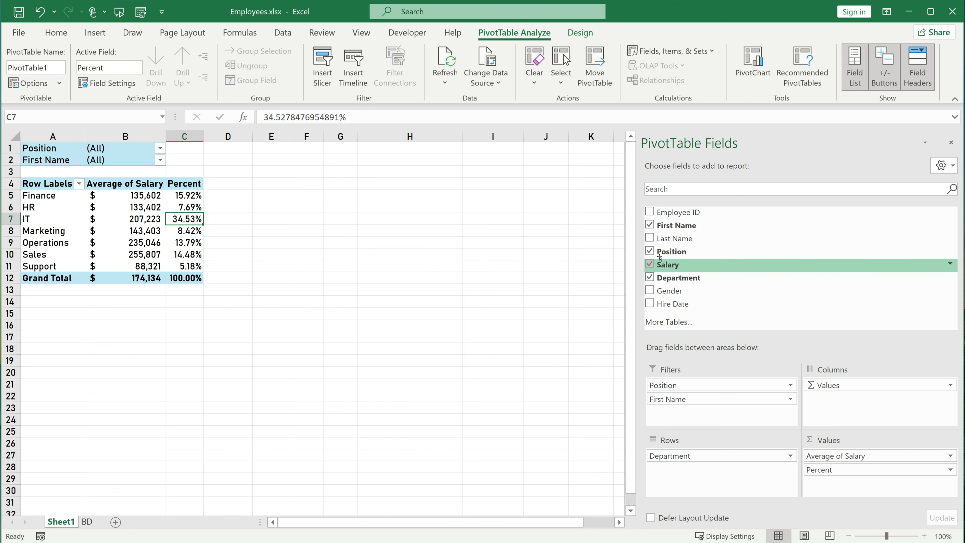
# Step: Add Salary to the PivotTable values a third time and summarize it by Max
pyautogui.moveTo(669, 264); pyautogui.dragTo(857, 491)
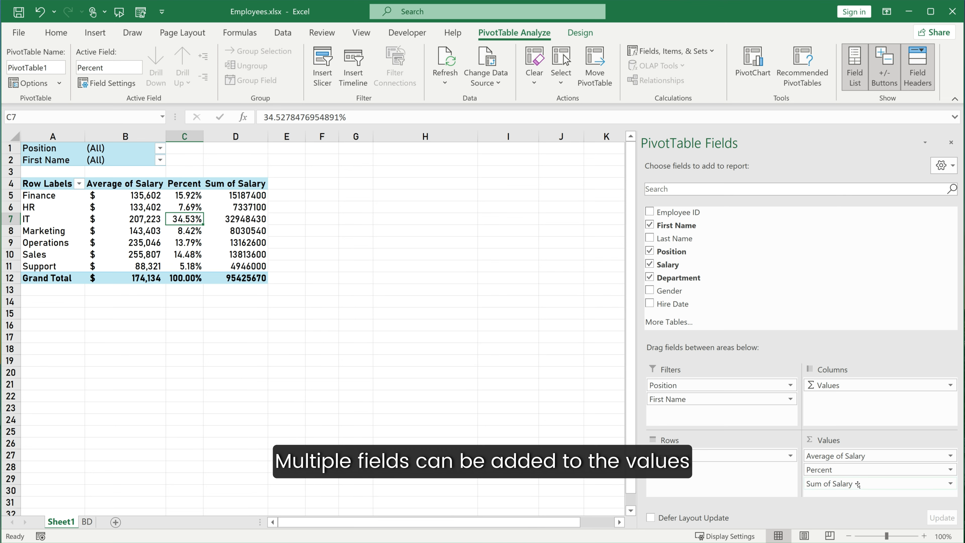
pyautogui.click(951, 483)
pyautogui.click(900, 469)
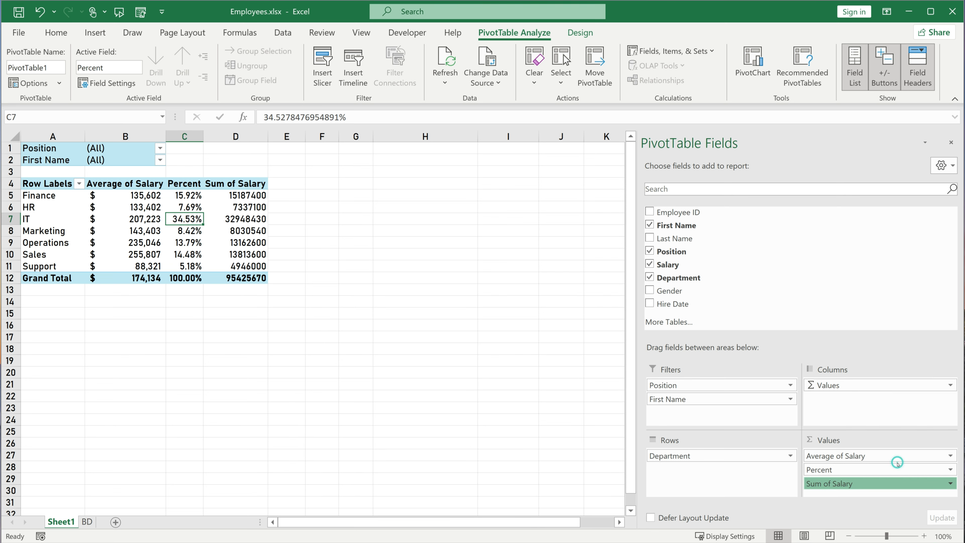
pyautogui.click(322, 362)
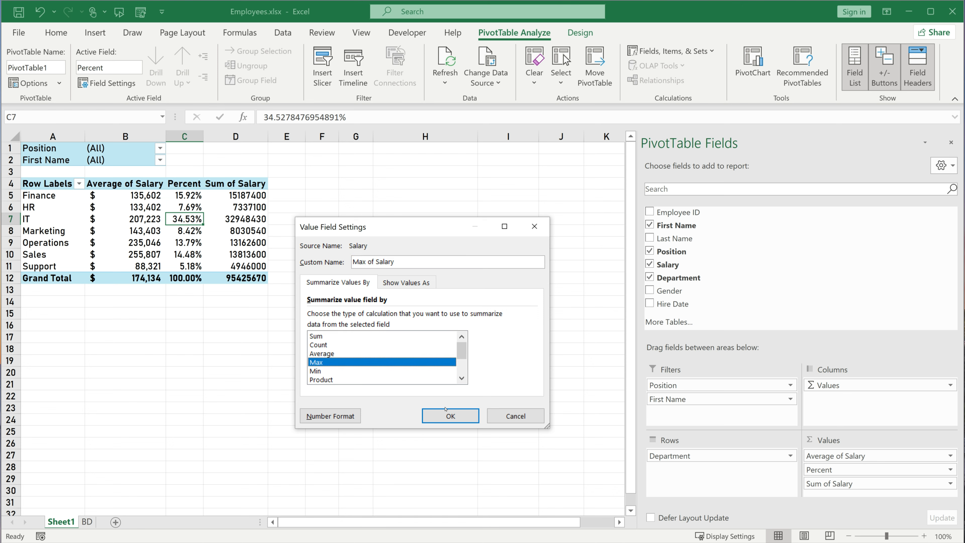
pyautogui.click(450, 415)
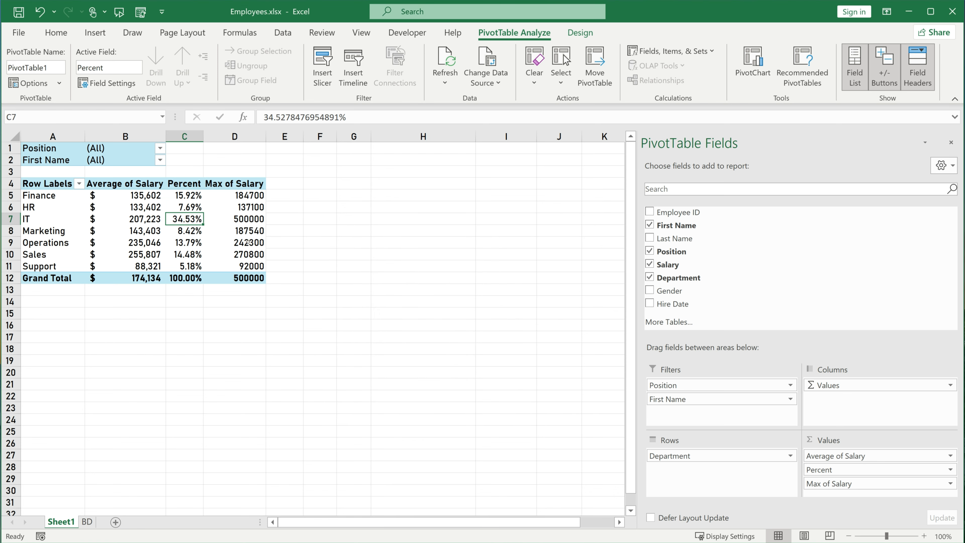
# Step: Format the Max of Salary values as Currency with the $ symbol and 0 decimal places
pyautogui.rightClick(248, 243)
pyautogui.click(303, 429)
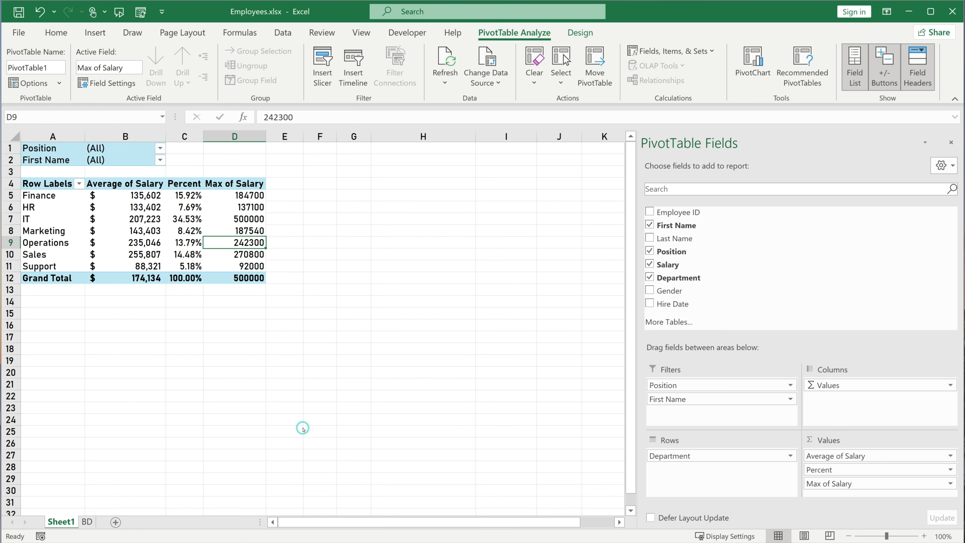
pyautogui.click(320, 428)
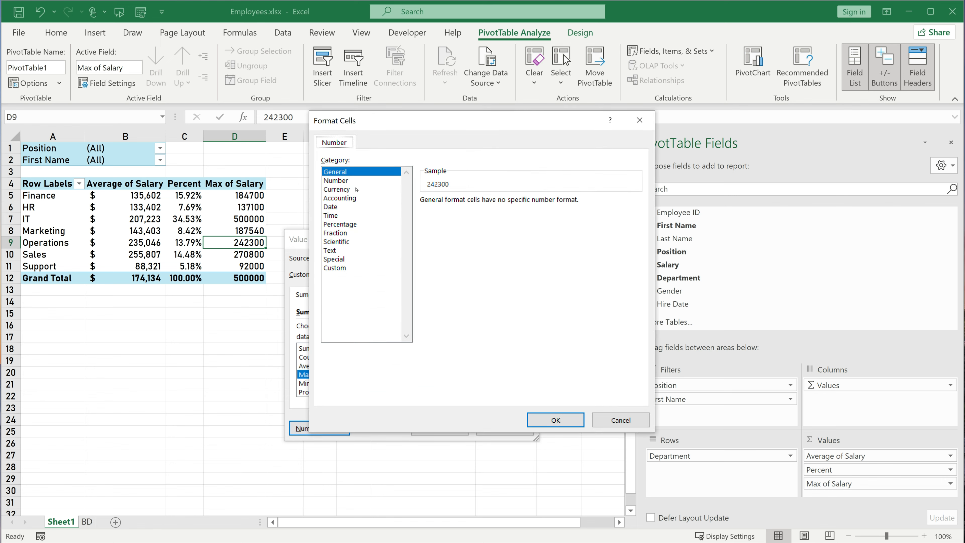
pyautogui.click(346, 189)
pyautogui.click(510, 205)
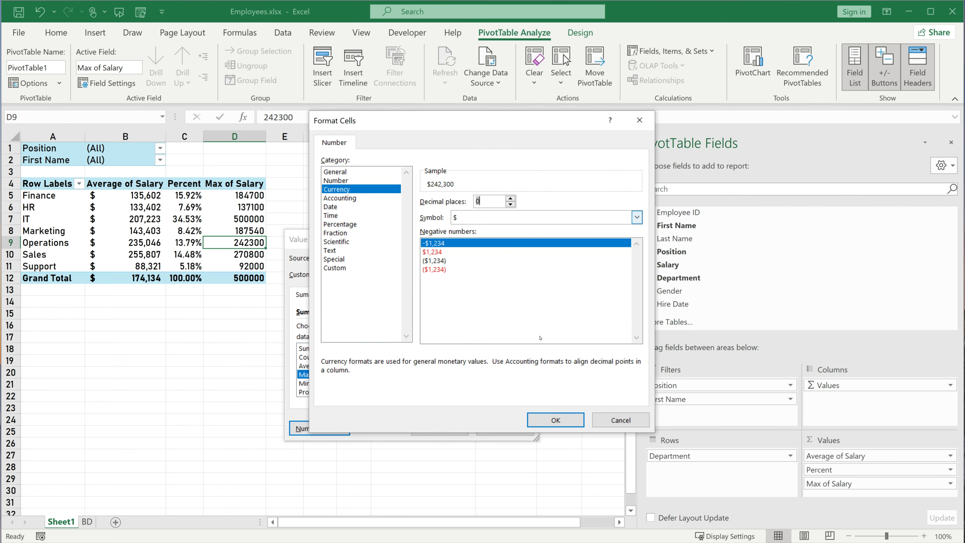
pyautogui.click(511, 204)
pyautogui.click(555, 420)
pyautogui.click(441, 428)
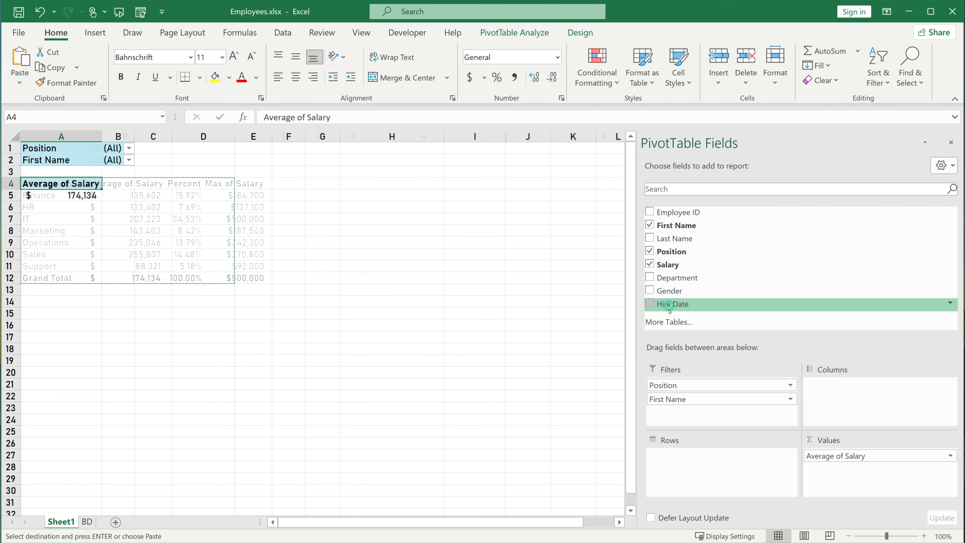
# Step: Add Hire Date to the PivotTable rows and expand the entire Years field to its quarters
pyautogui.moveTo(673, 304); pyautogui.dragTo(691, 459)
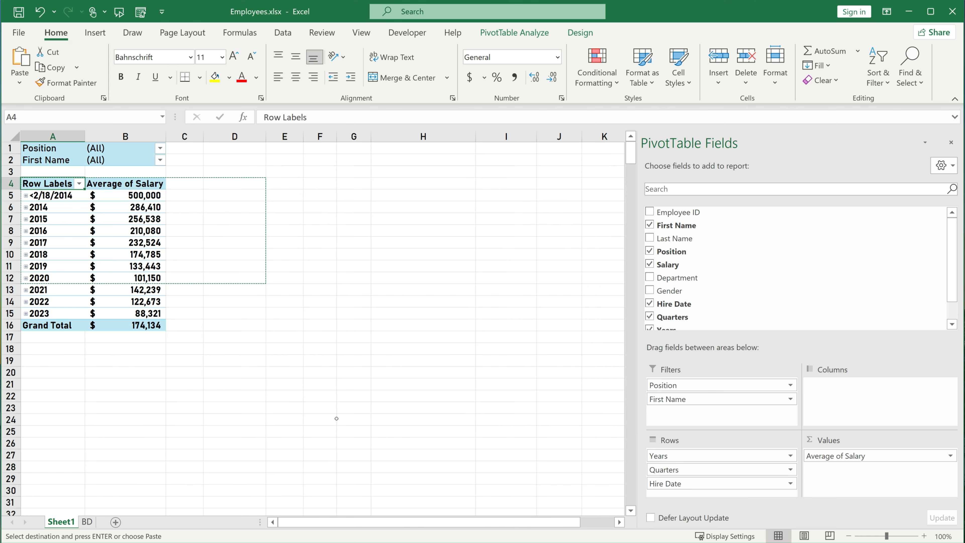
pyautogui.click(76, 243)
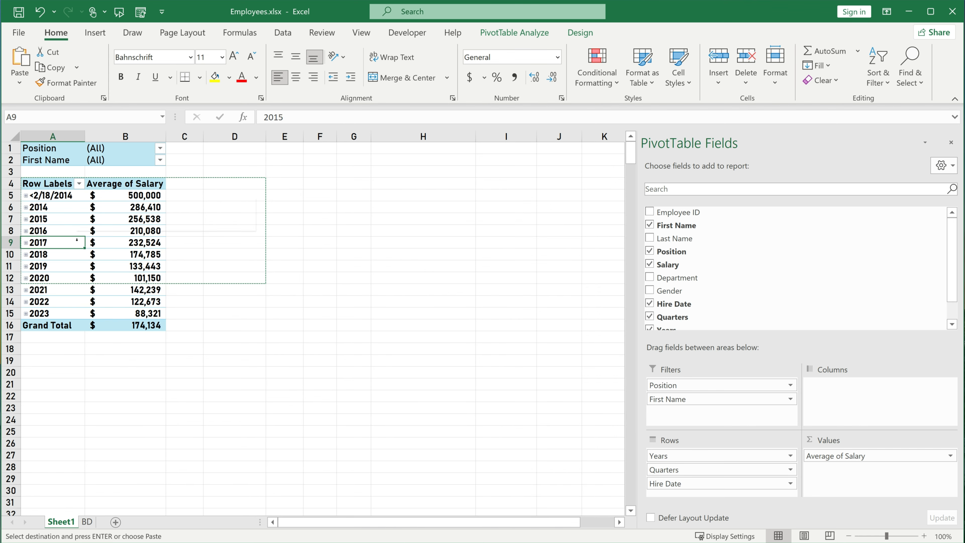
pyautogui.rightClick(76, 242)
pyautogui.moveTo(167, 370)
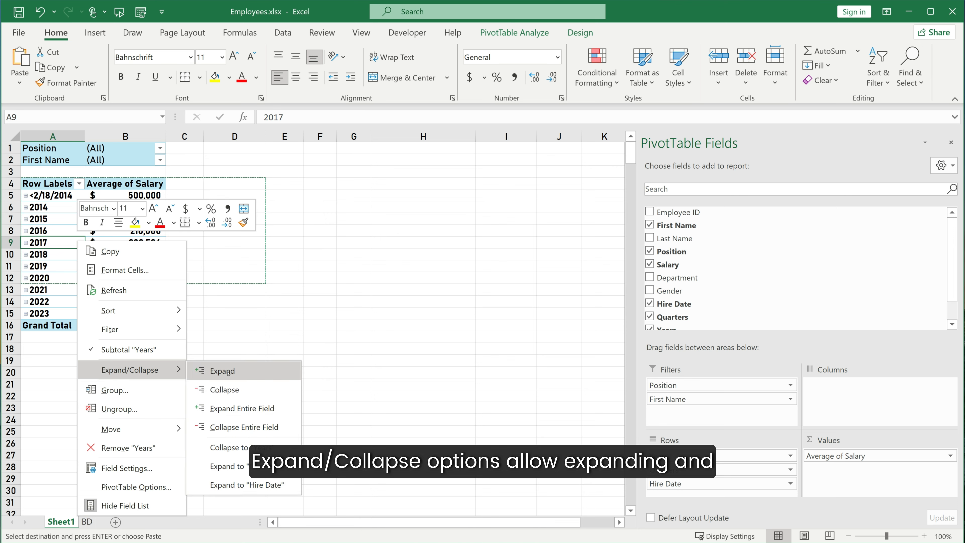
pyautogui.click(230, 408)
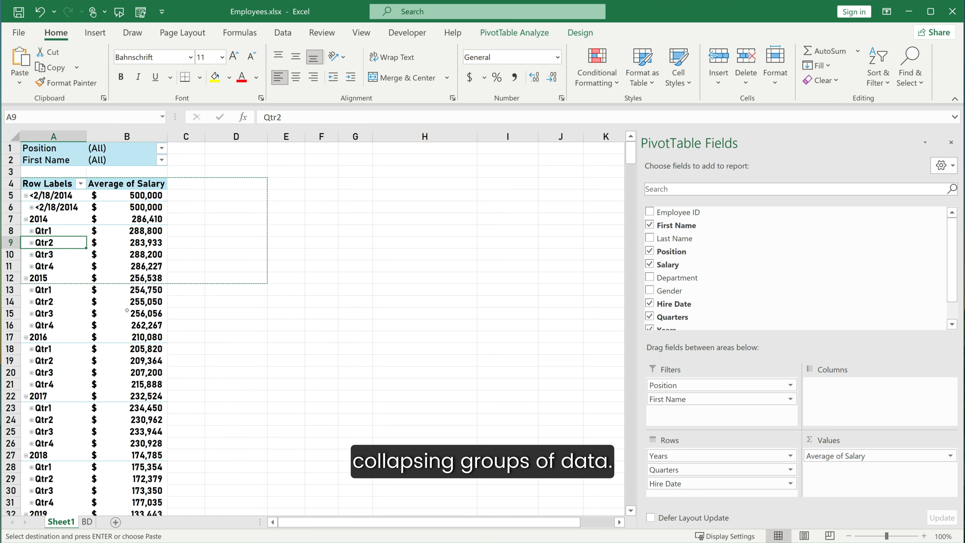
# Step: Review the quarterly breakdown and collapse the entire Years field
pyautogui.scroll(-10, 112, 309)
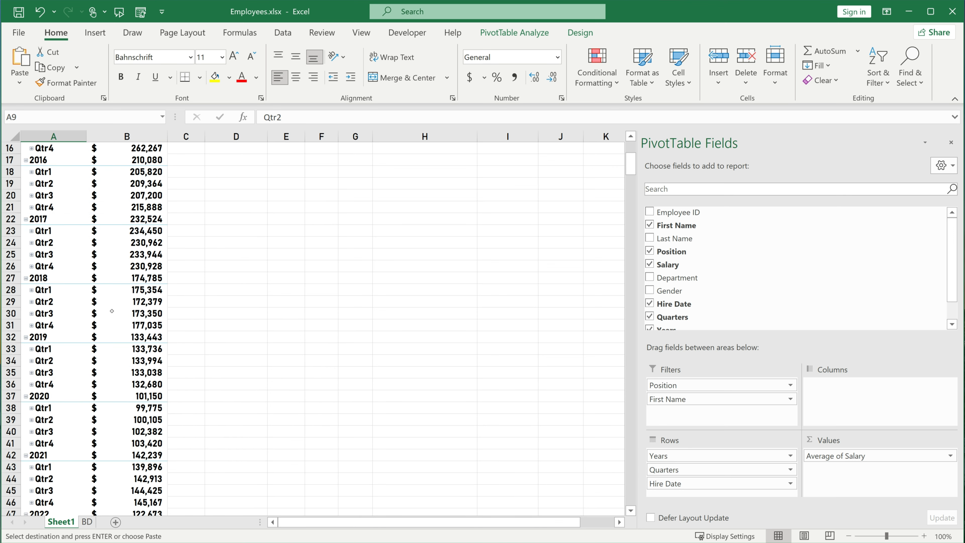
pyautogui.scroll(10, 104, 309)
pyautogui.rightClick(72, 281)
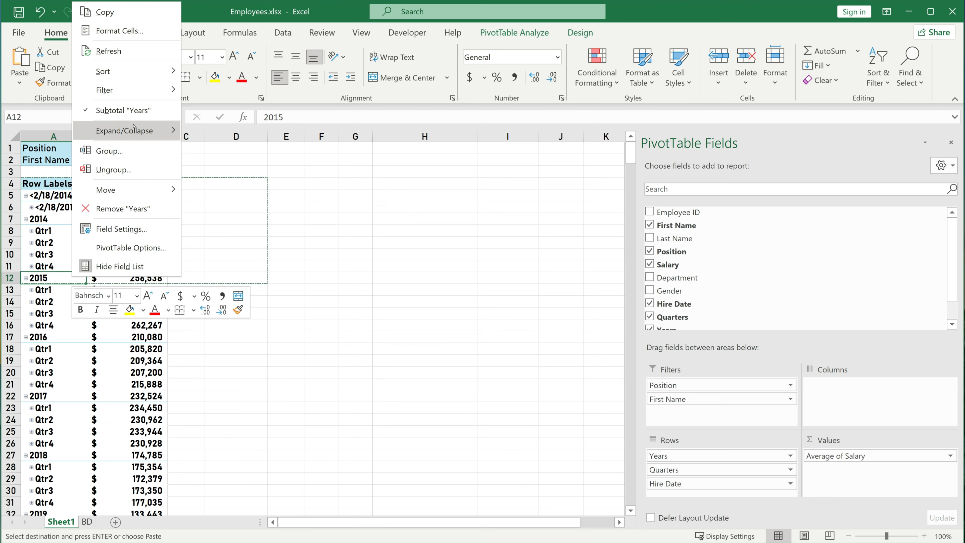
pyautogui.moveTo(133, 130)
pyautogui.click(218, 188)
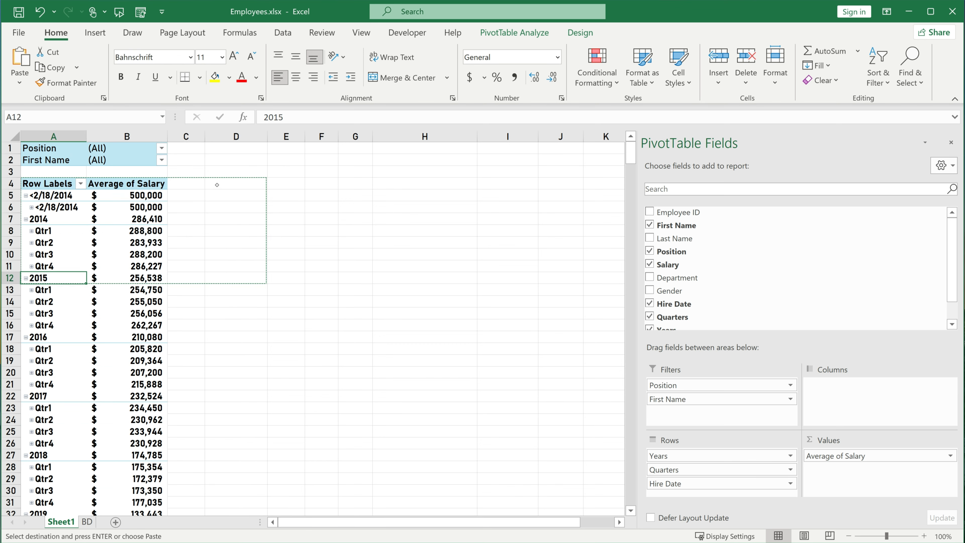
pyautogui.moveTo(165, 241)
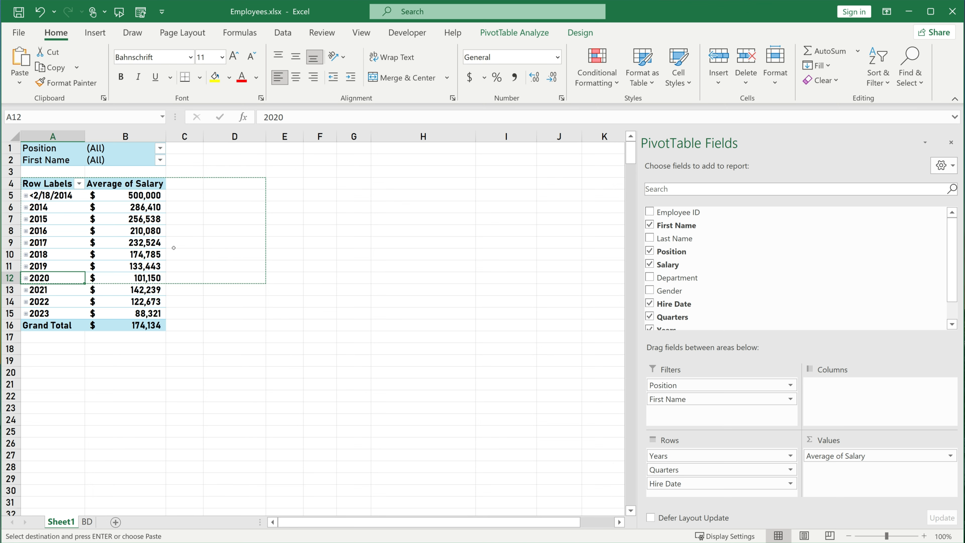
# Step: Place Quarters above Years in the PivotTable rows and expand Qtr1 to its years
pyautogui.moveTo(689, 469); pyautogui.dragTo(689, 454)
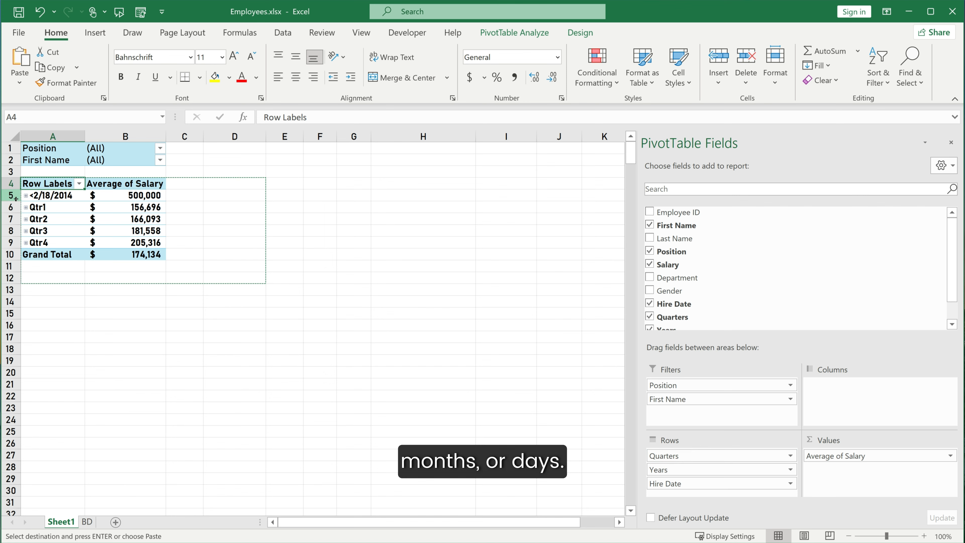
pyautogui.click(25, 207)
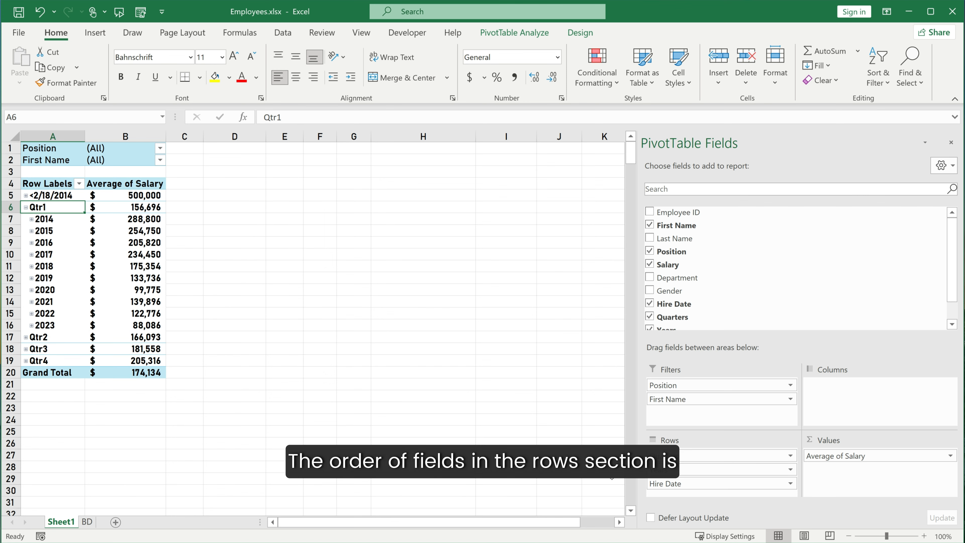
# Step: Remove Quarters and Years from the PivotTable rows, keeping only Hire Date
pyautogui.moveTo(688, 455); pyautogui.dragTo(723, 282)
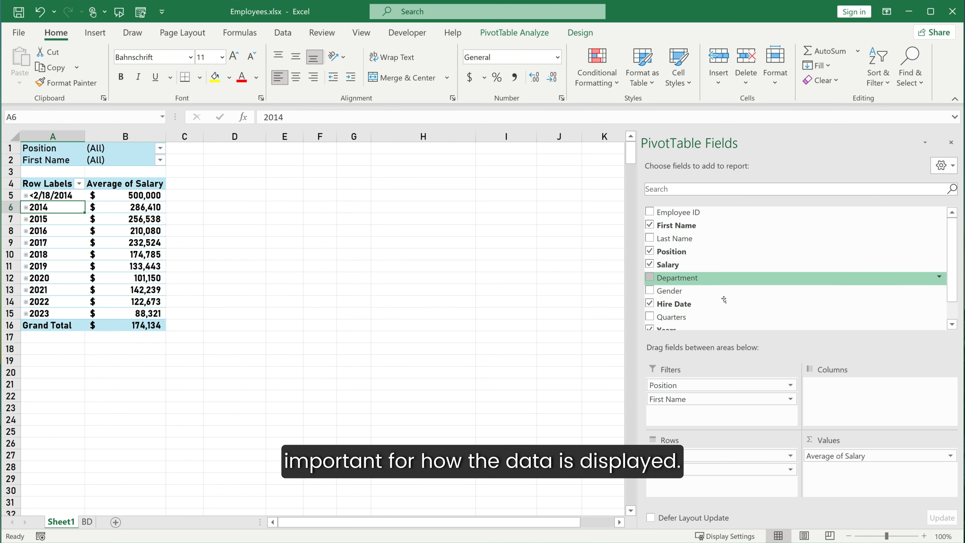
pyautogui.moveTo(694, 455); pyautogui.dragTo(765, 251)
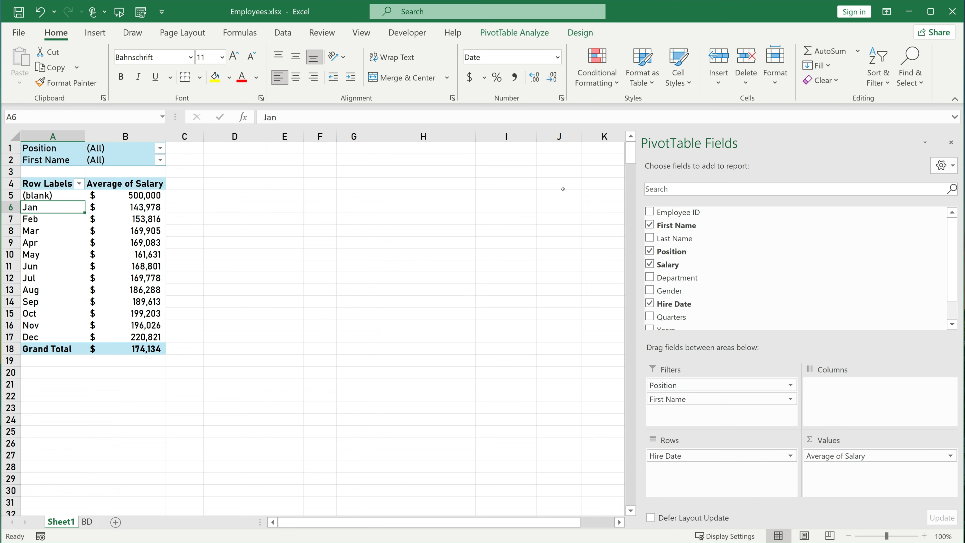
# Step: Close the PivotTable field list and display it again for the selected PivotTable
pyautogui.click(952, 143)
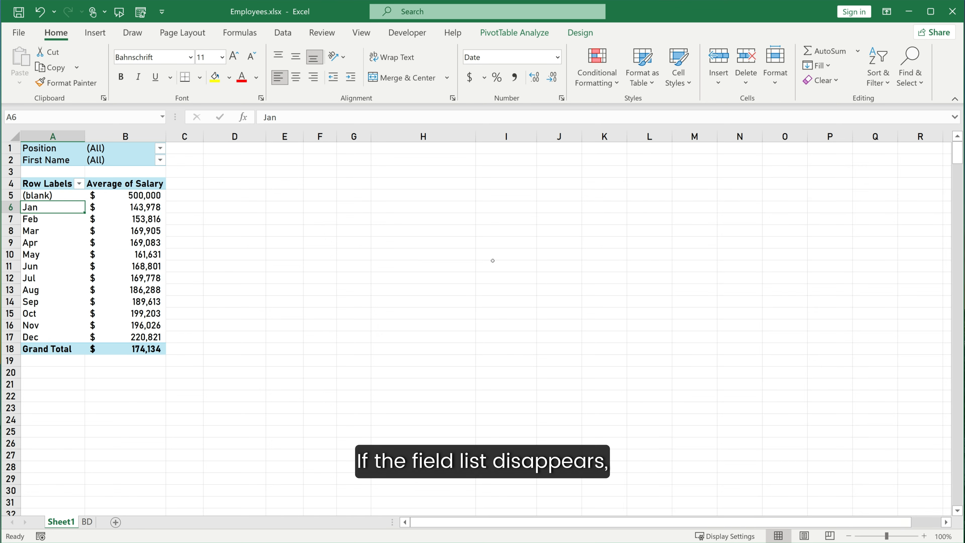
pyautogui.click(459, 255)
pyautogui.click(82, 243)
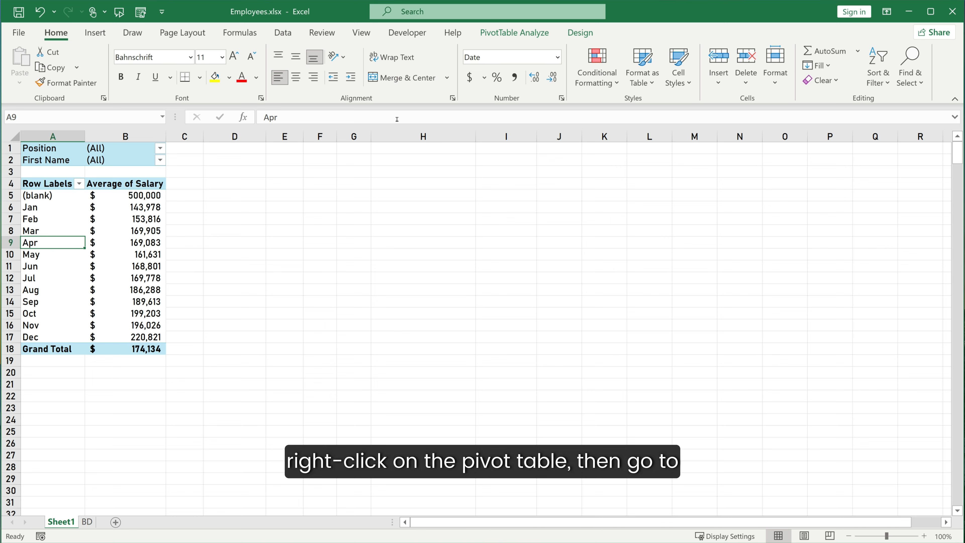
pyautogui.click(515, 33)
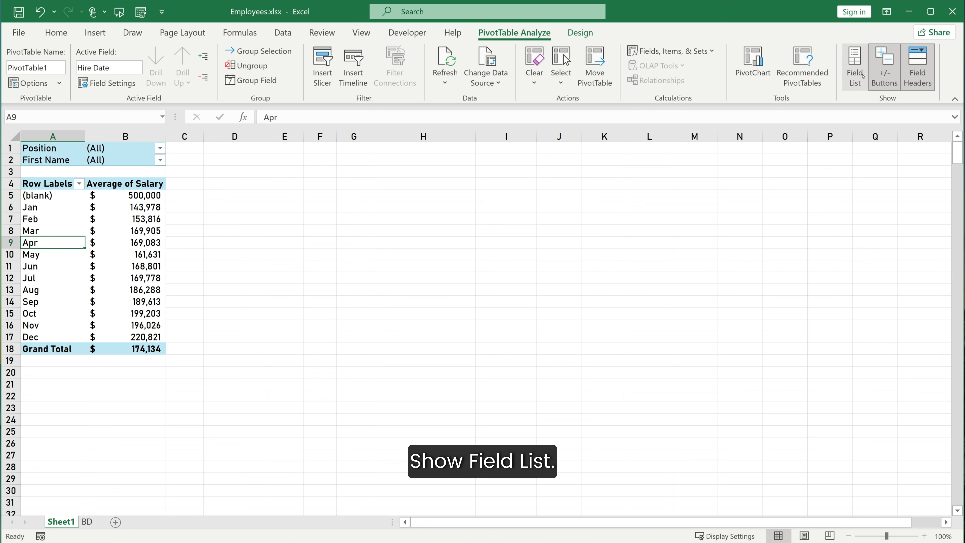
pyautogui.click(854, 72)
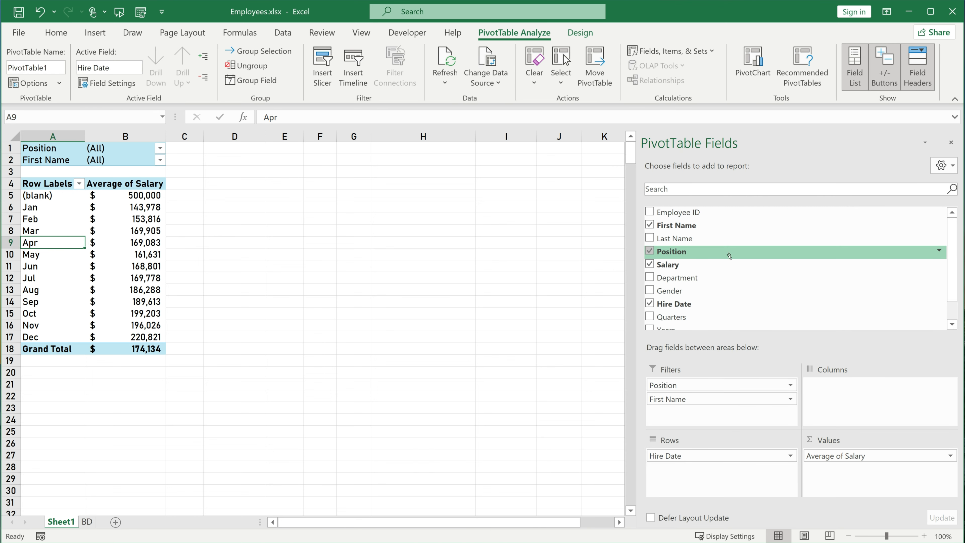
# Step: Search the PivotTable field list for "las" and for "sal", and clear the search
pyautogui.click(786, 188)
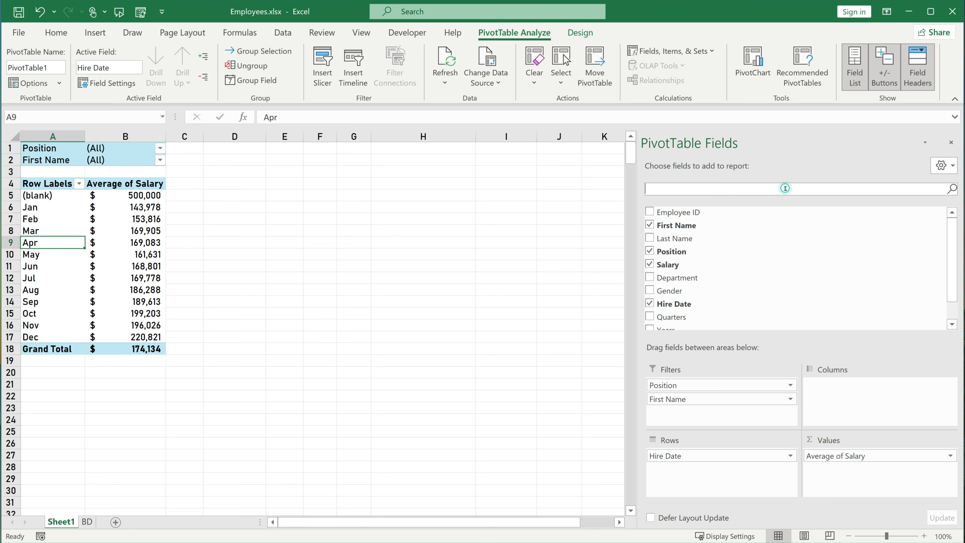
pyautogui.write('las')
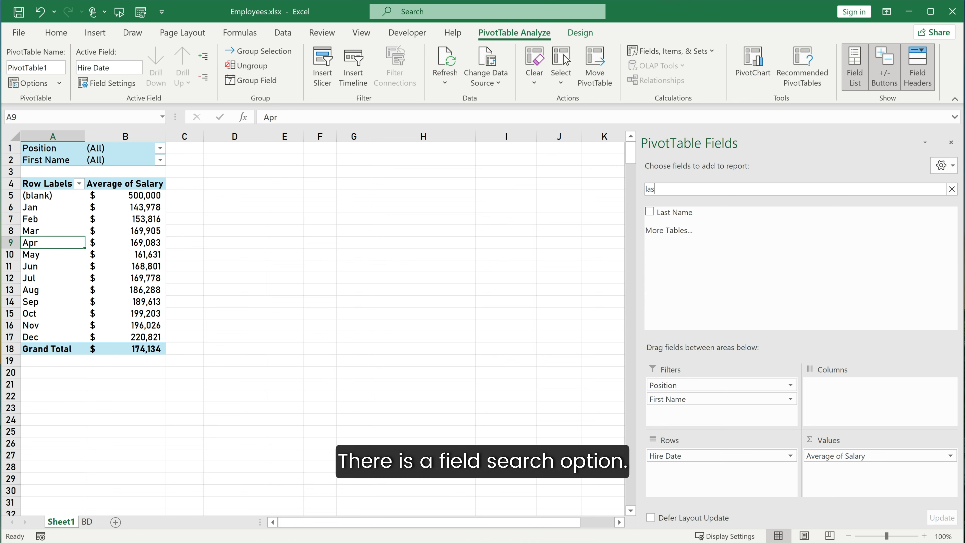
pyautogui.press('BackSpace')
pyautogui.press('BackSpace')
pyautogui.press('BackSpace')
pyautogui.write('sal')
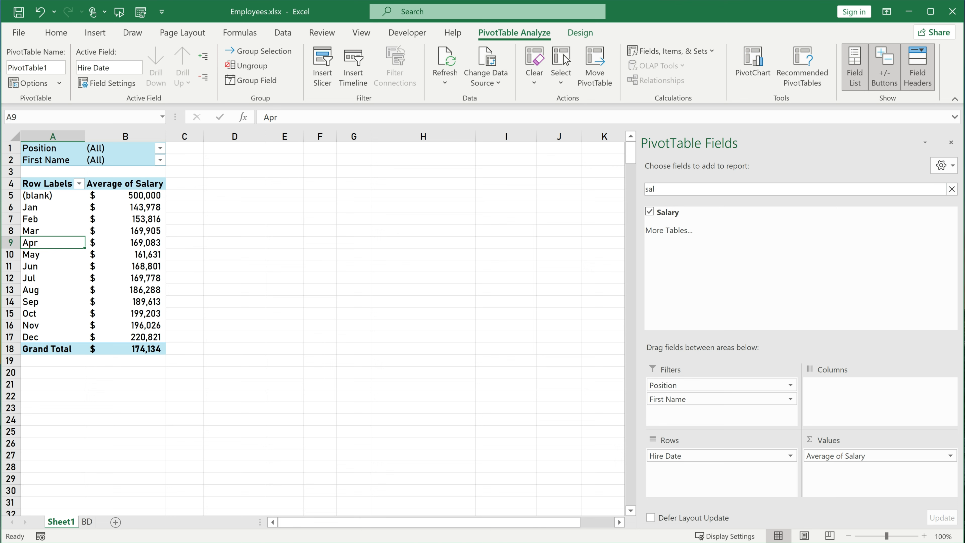
pyautogui.press('BackSpace')
pyautogui.press('BackSpace')
pyautogui.press('BackSpace')
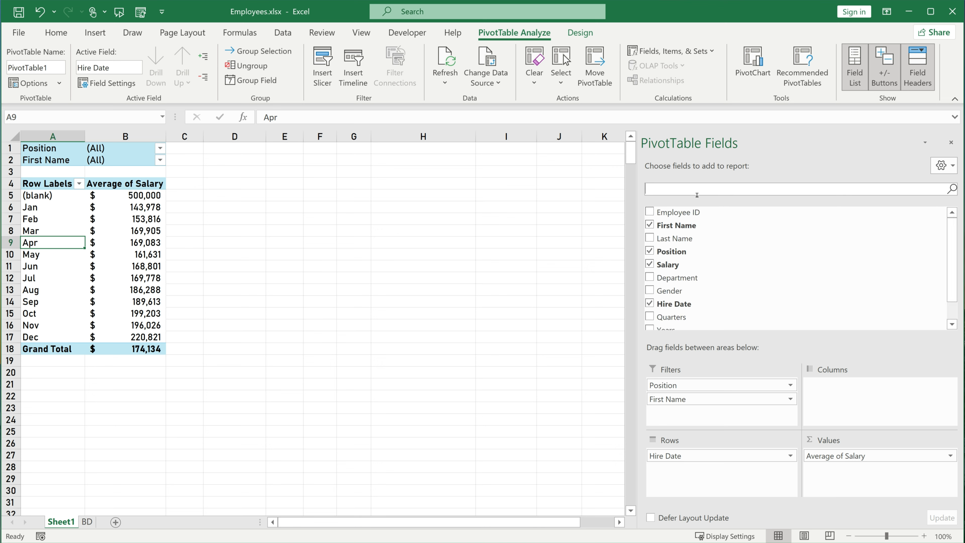
# Step: Sort the PivotTable field list A to Z and set it back to data source order
pyautogui.click(953, 165)
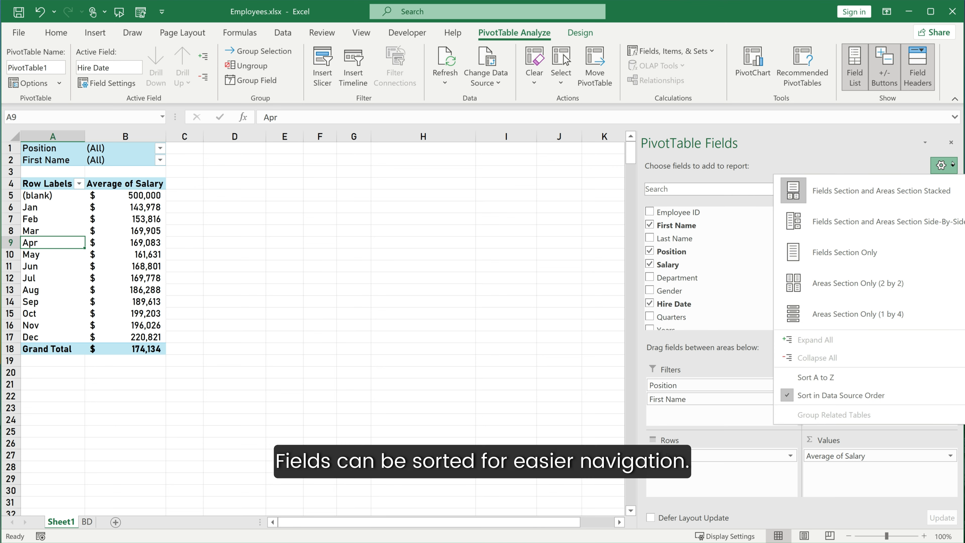
pyautogui.click(815, 376)
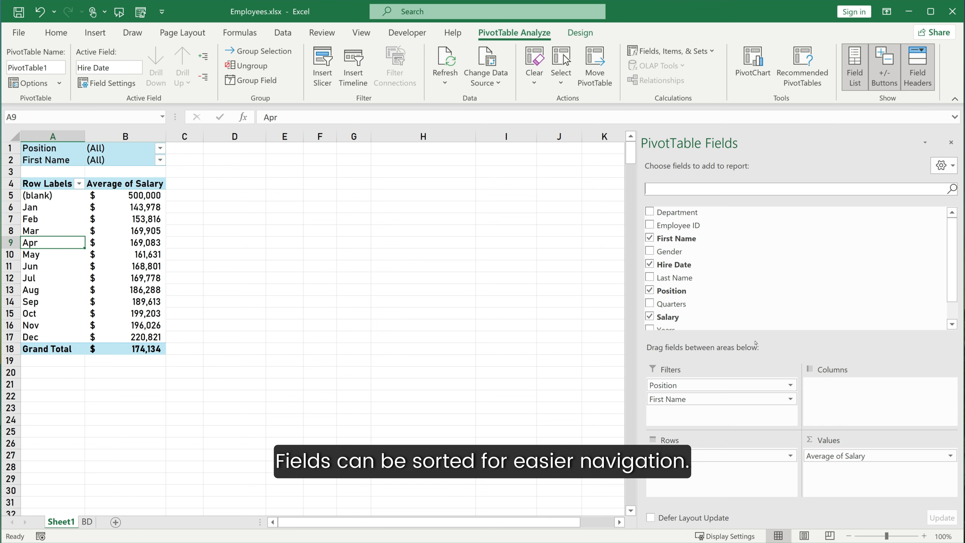
pyautogui.click(953, 165)
pyautogui.click(841, 395)
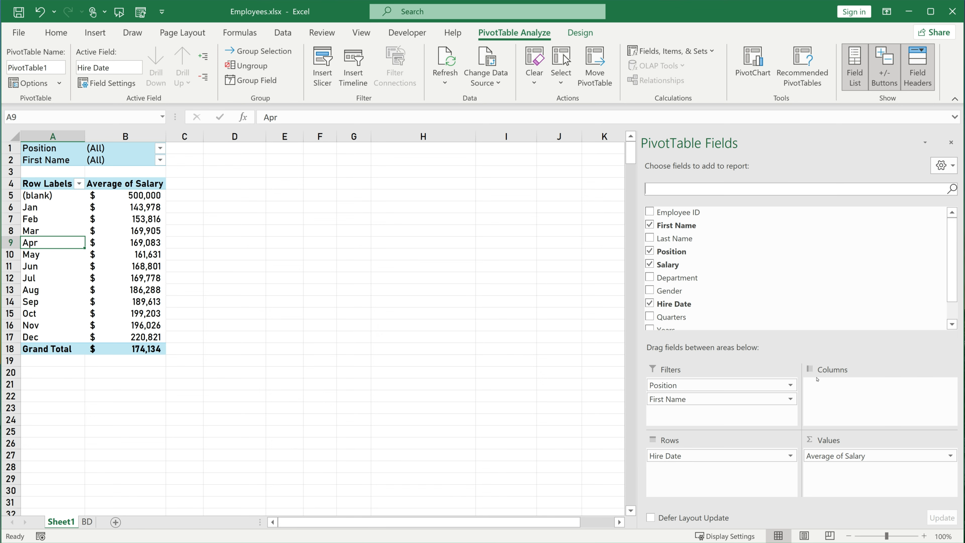
# Step: Try the side-by-side, fields-only, 2 by 2 and 1 by 4 areas-only layouts for the field list and return to the stacked layout
pyautogui.click(946, 165)
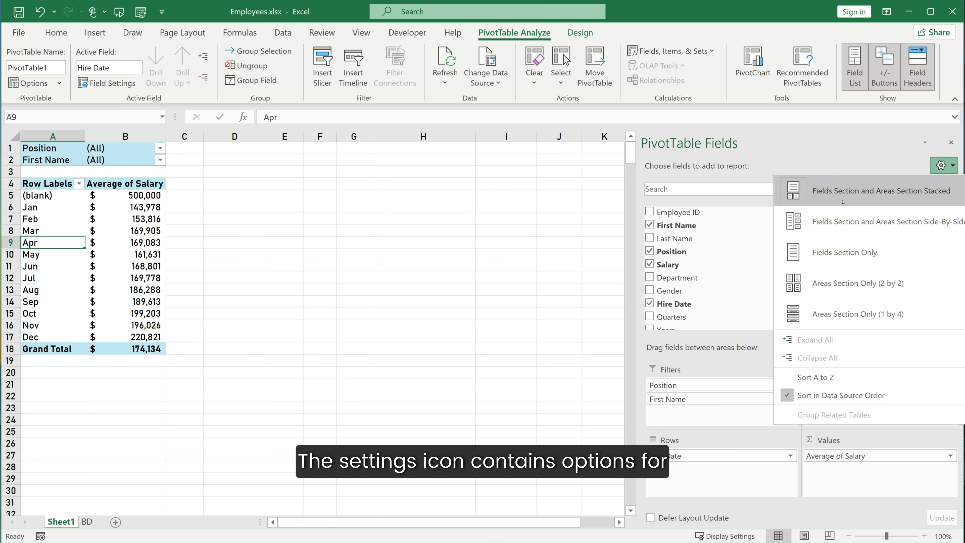
pyautogui.click(831, 221)
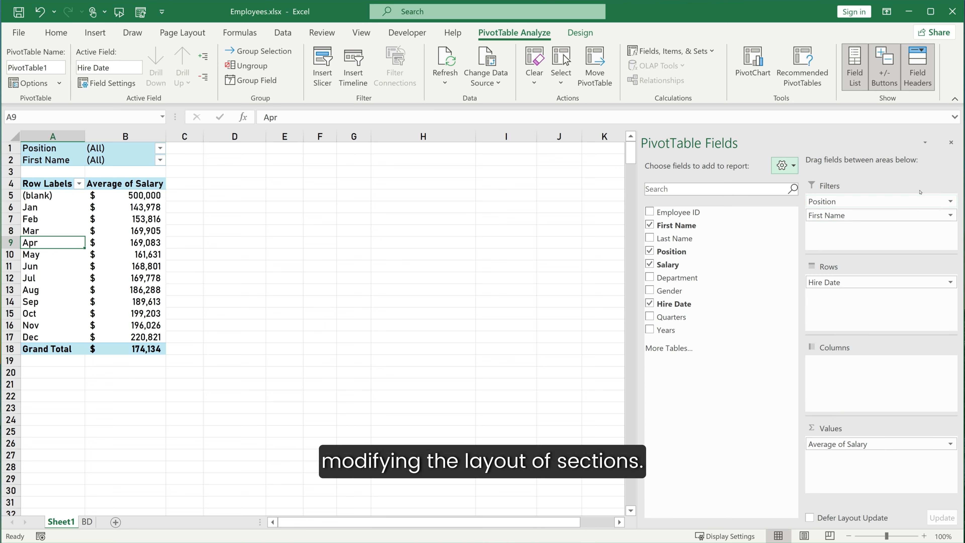
pyautogui.click(779, 170)
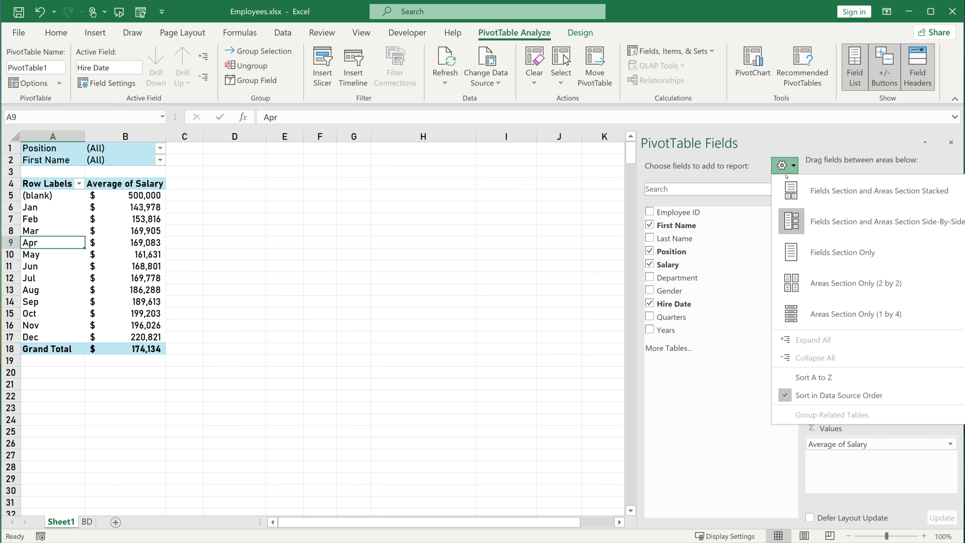
pyautogui.click(827, 253)
pyautogui.click(936, 169)
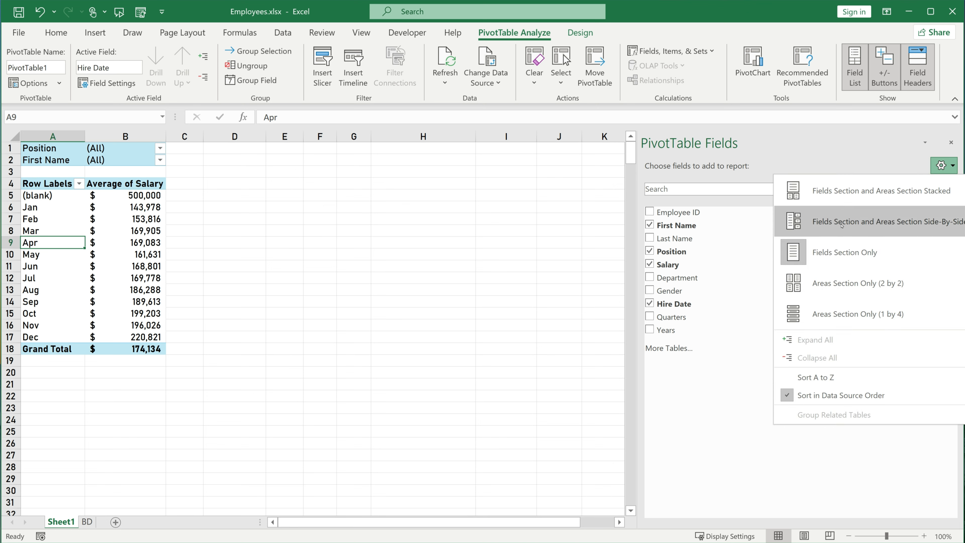
pyautogui.click(839, 280)
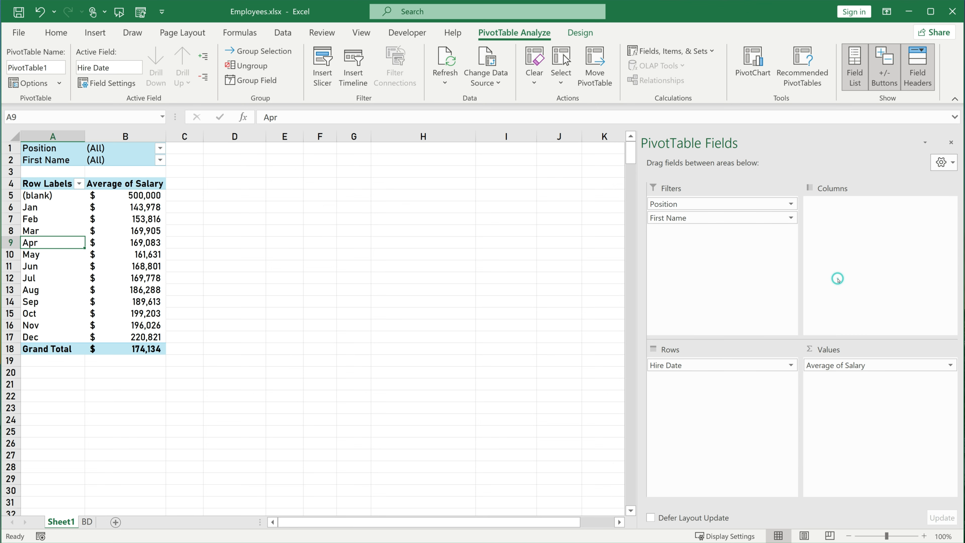
pyautogui.click(942, 162)
pyautogui.click(849, 307)
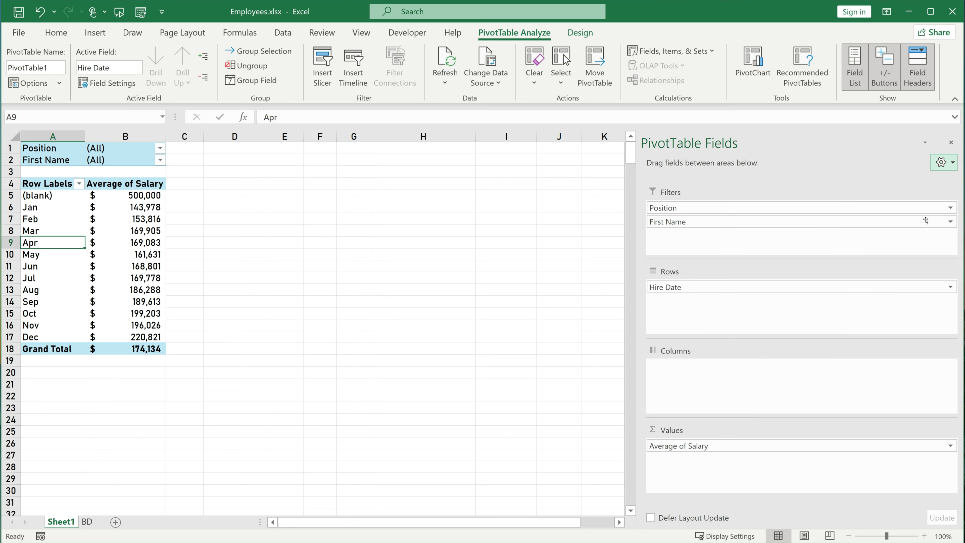
pyautogui.click(949, 157)
pyautogui.click(889, 186)
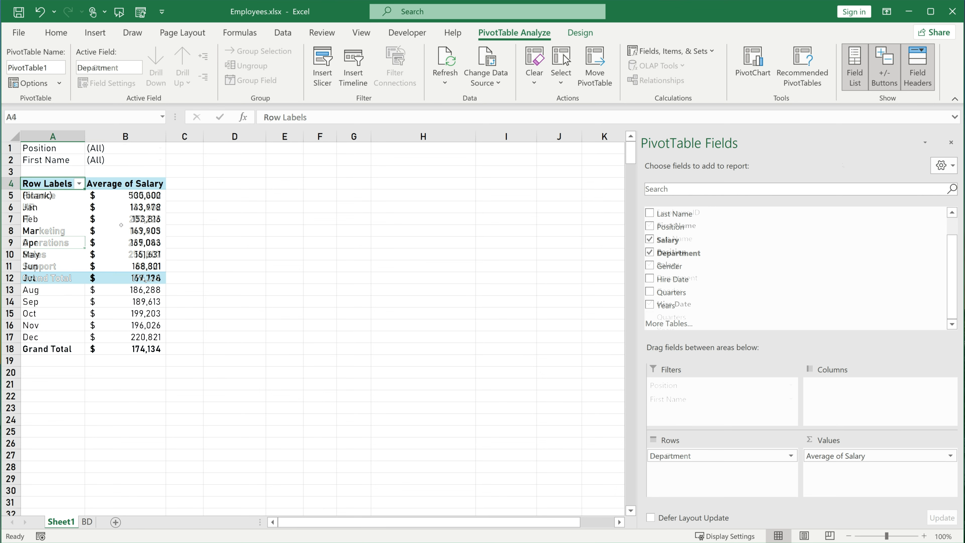
# Step: Sort the departments by Average of Salary from smallest to largest
pyautogui.rightClick(123, 226)
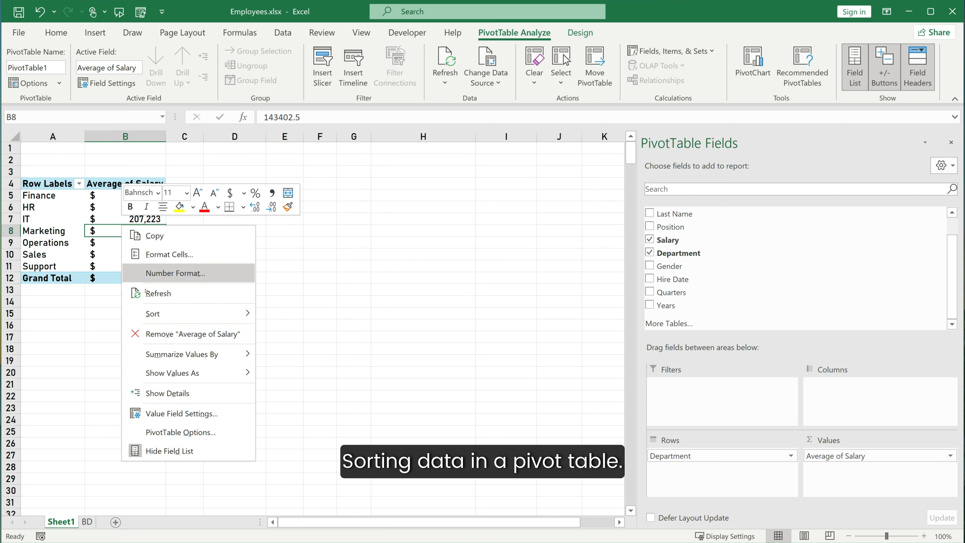
pyautogui.moveTo(160, 313)
pyautogui.click(309, 313)
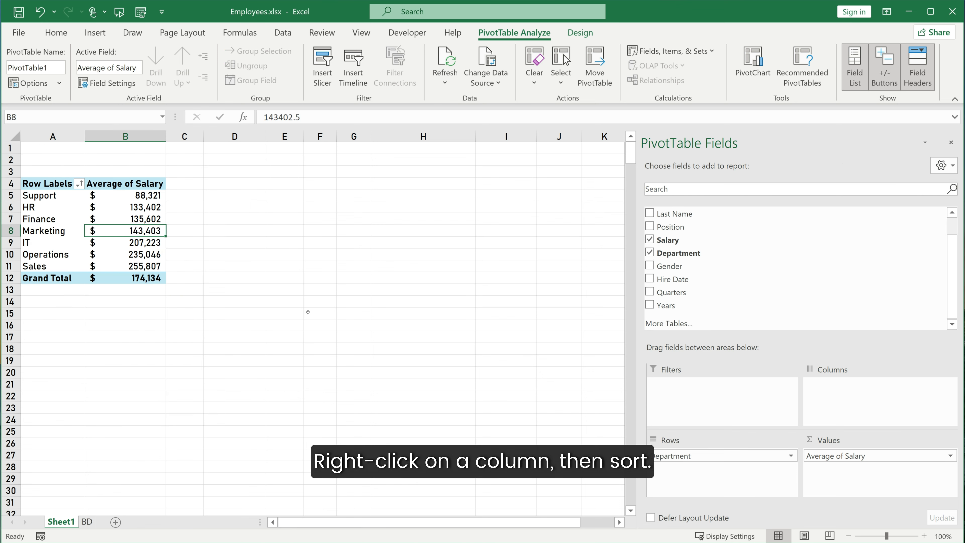
# Step: Highlight the departments' average salaries greater than 200000 in B5:B11 with Light Red Fill with Dark Red Text
pyautogui.click(119, 219)
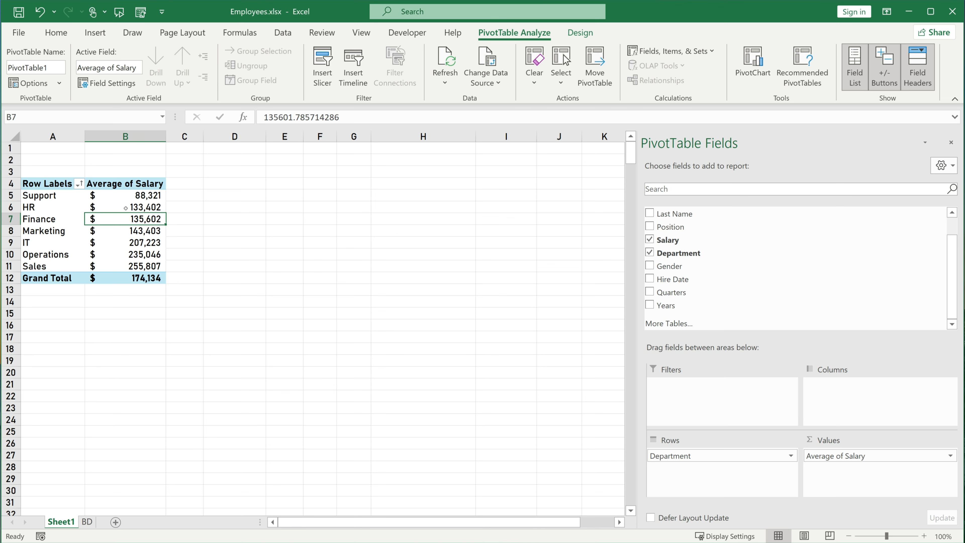
pyautogui.moveTo(133, 192); pyautogui.dragTo(133, 267)
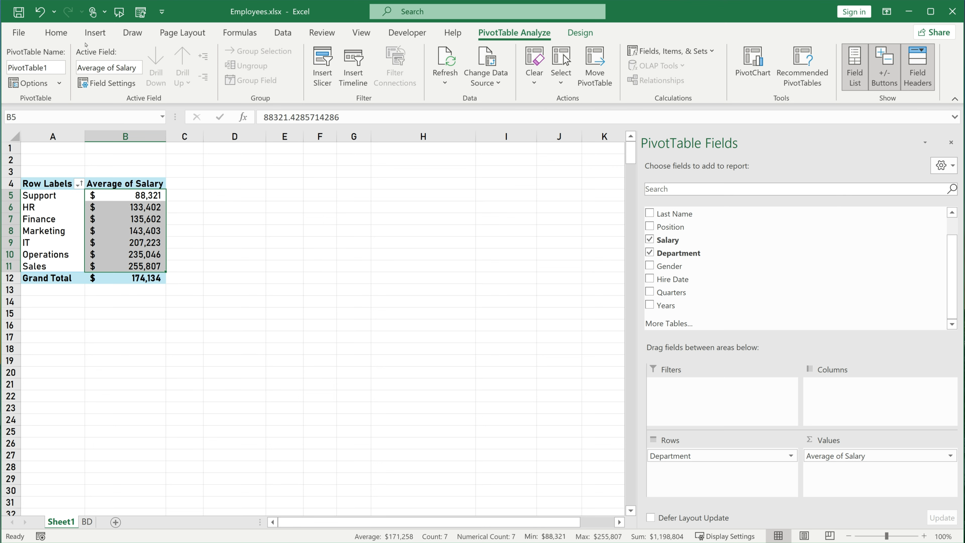
pyautogui.click(56, 33)
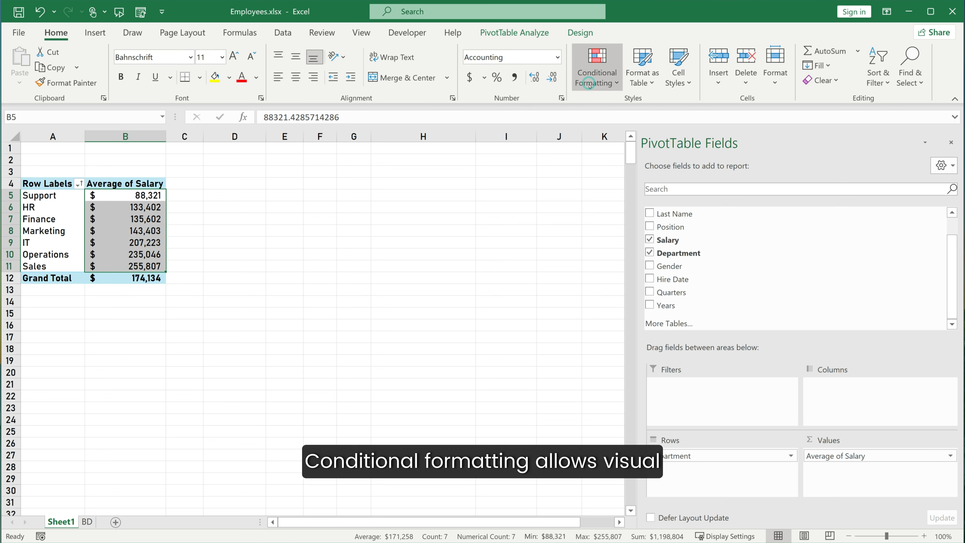
pyautogui.click(596, 68)
pyautogui.moveTo(646, 109)
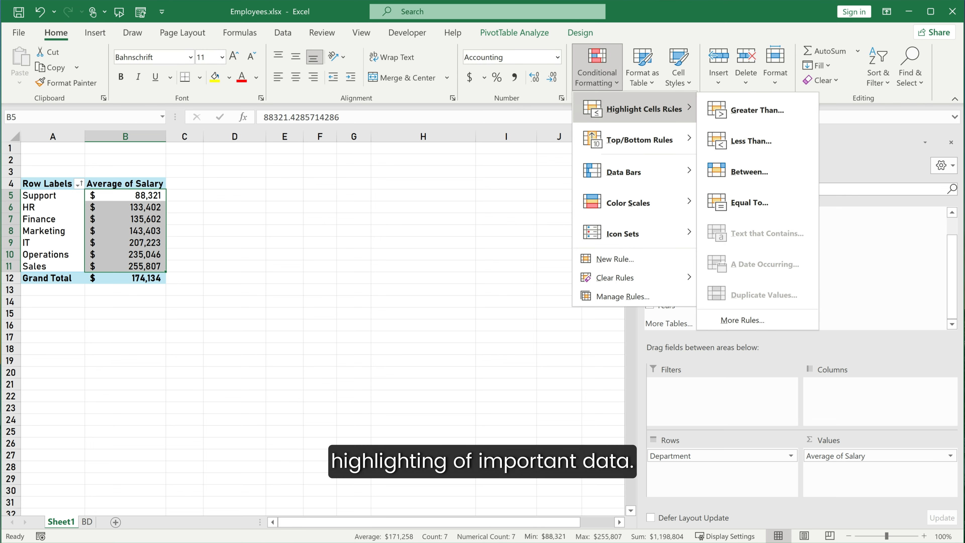
pyautogui.click(751, 110)
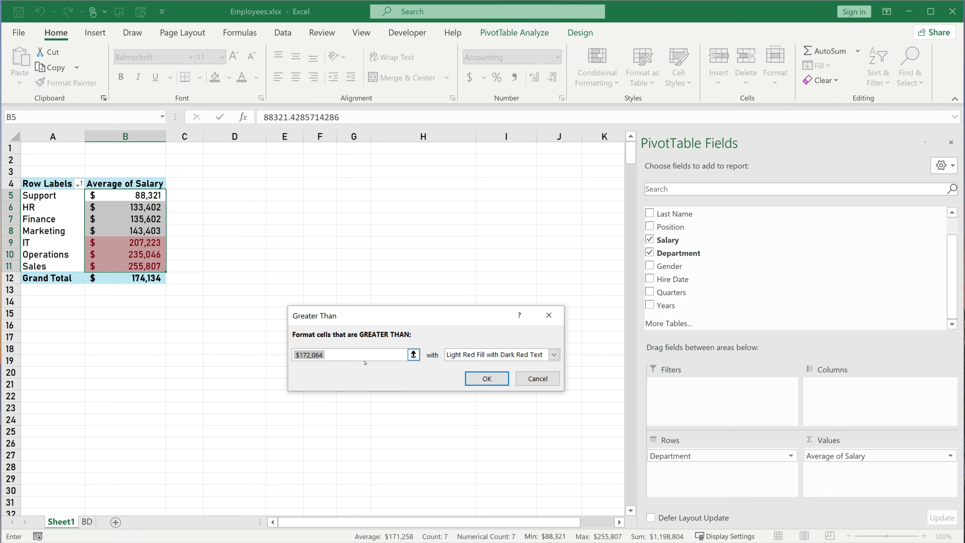
pyautogui.write('200000')
pyautogui.click(469, 380)
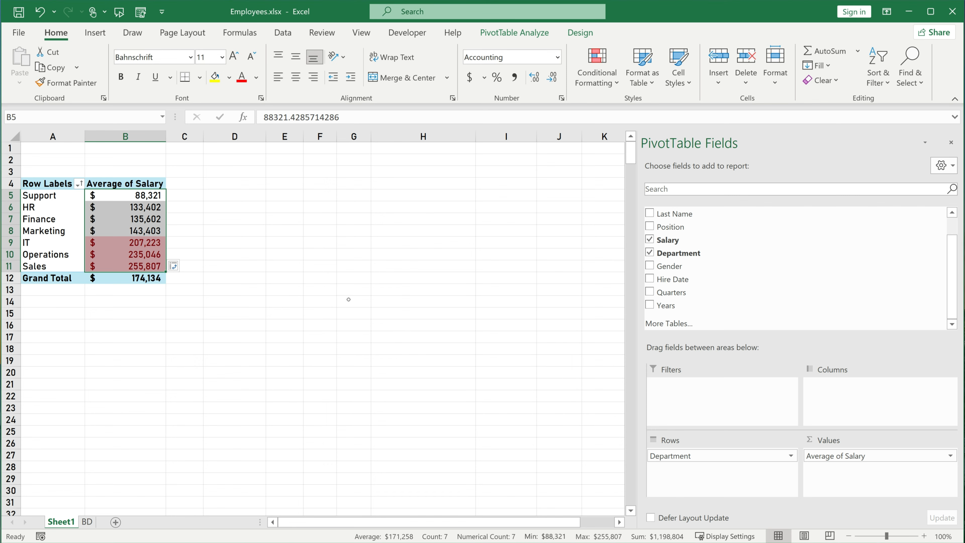
# Step: Add Gender above Department in the PivotTable rows
pyautogui.click(239, 236)
pyautogui.click(125, 195)
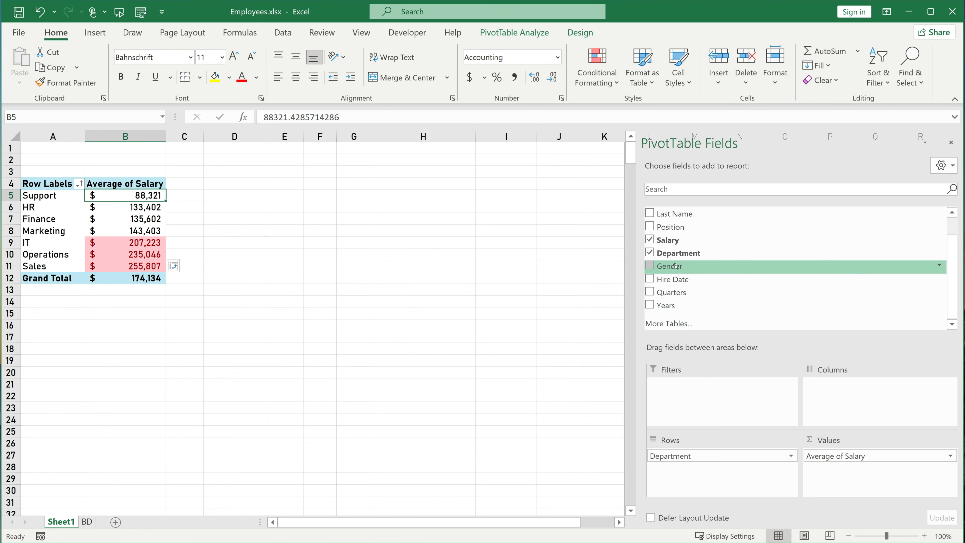
pyautogui.moveTo(676, 265); pyautogui.dragTo(683, 450)
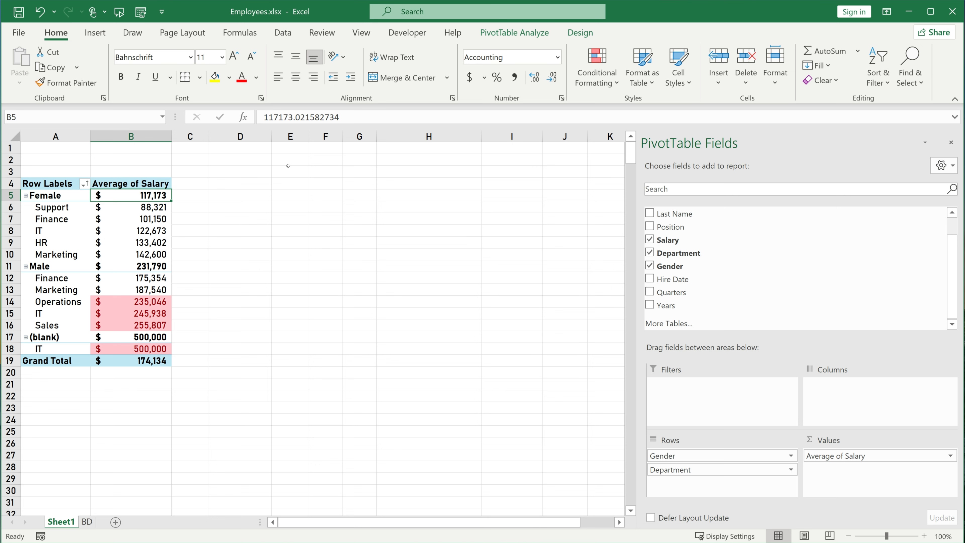
# Step: Turn off the subtotals in the PivotTable
pyautogui.click(514, 32)
pyautogui.click(580, 32)
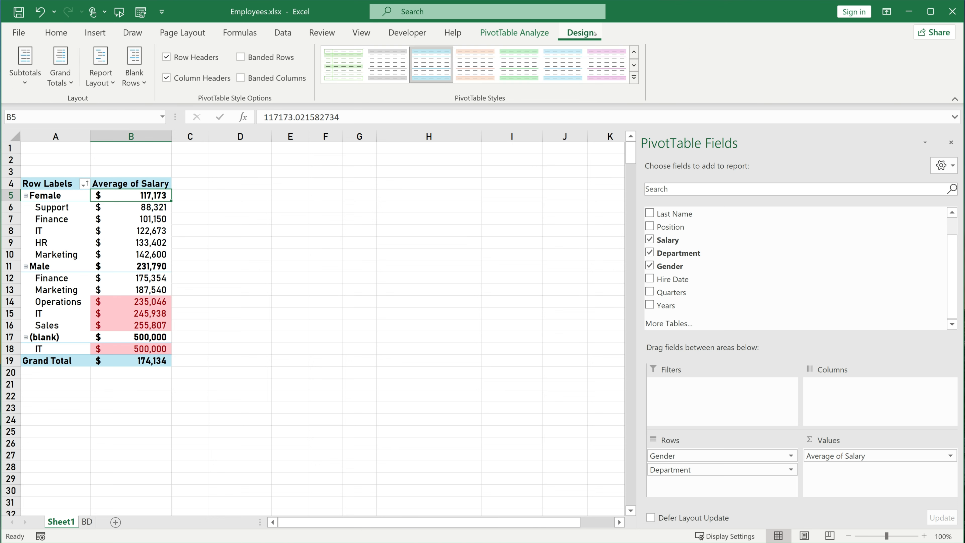
pyautogui.click(25, 63)
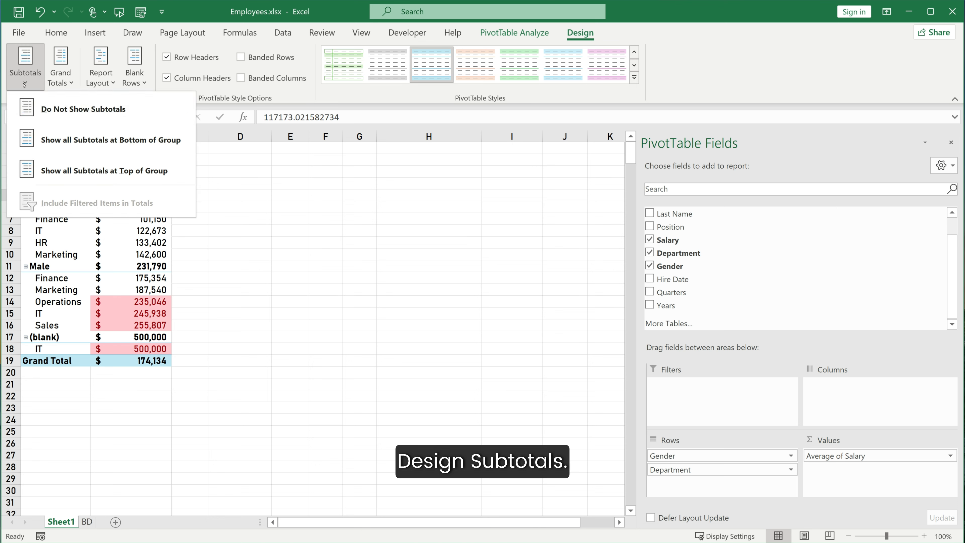
pyautogui.click(48, 108)
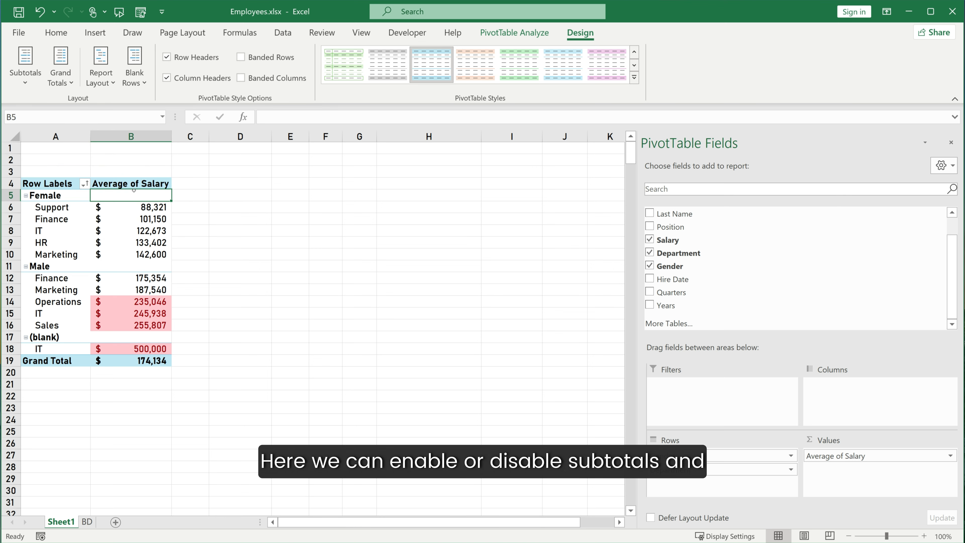
# Step: Show all subtotals at the bottom of each group, and move them to the top of each group
pyautogui.click(25, 64)
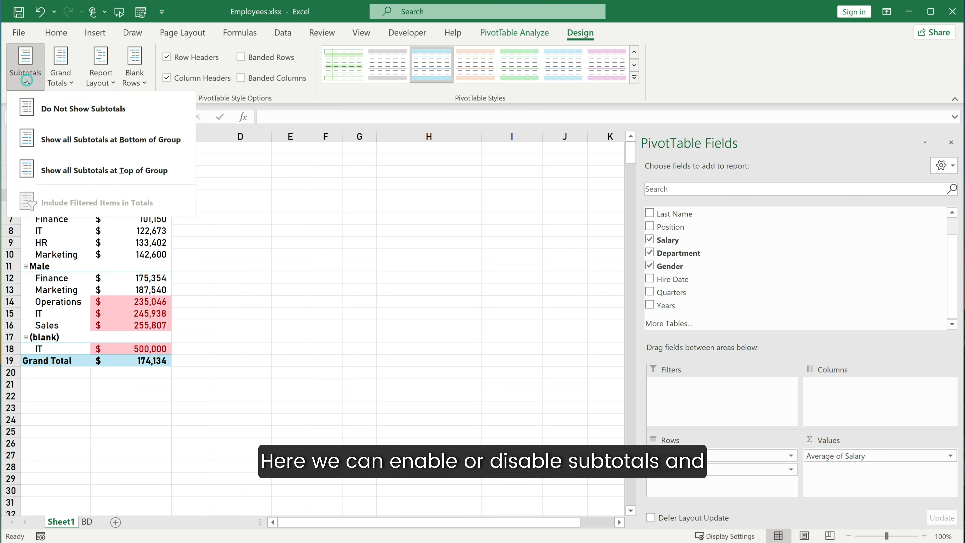
pyautogui.click(69, 140)
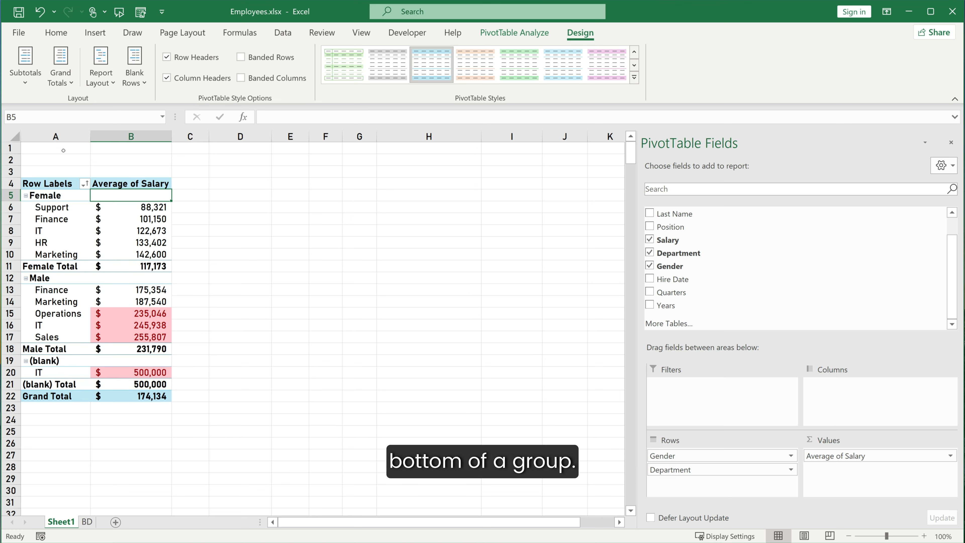
pyautogui.click(26, 75)
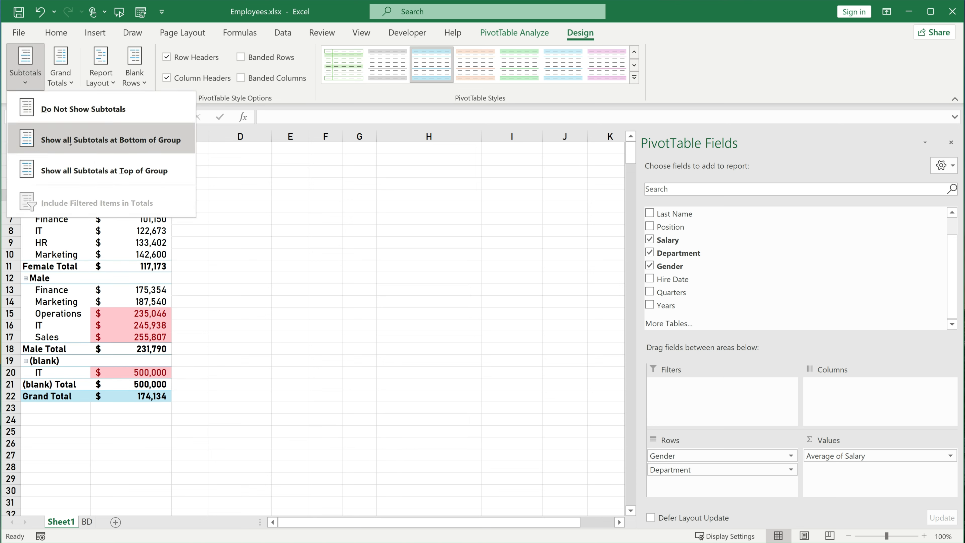
pyautogui.click(74, 160)
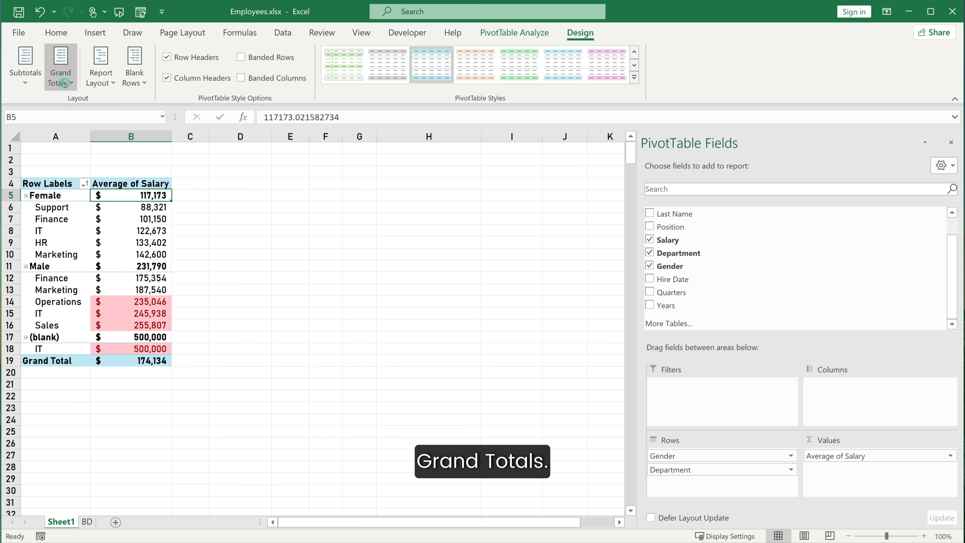
# Step: Turn the PivotTable's grand totals off for rows and columns, and turn them back on for rows and columns
pyautogui.click(61, 74)
pyautogui.click(104, 103)
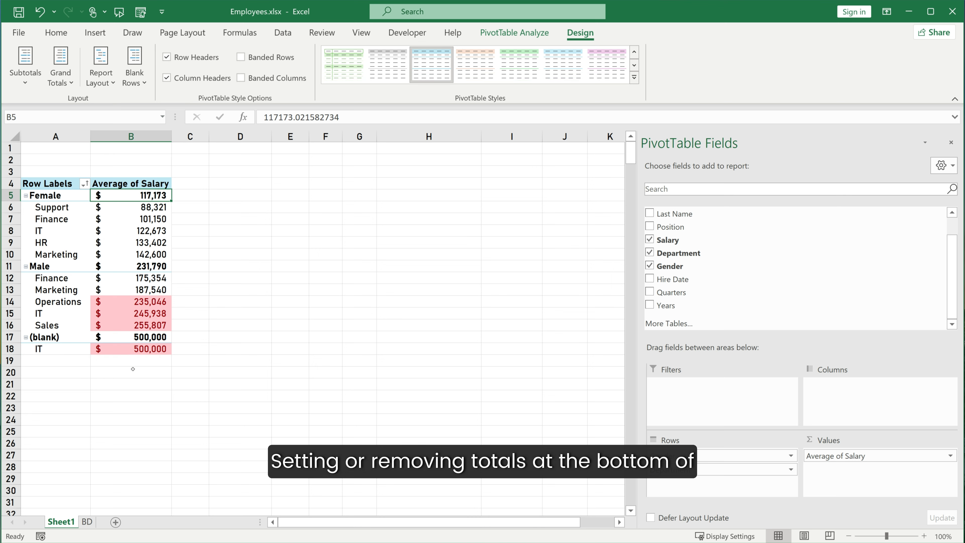
pyautogui.click(61, 74)
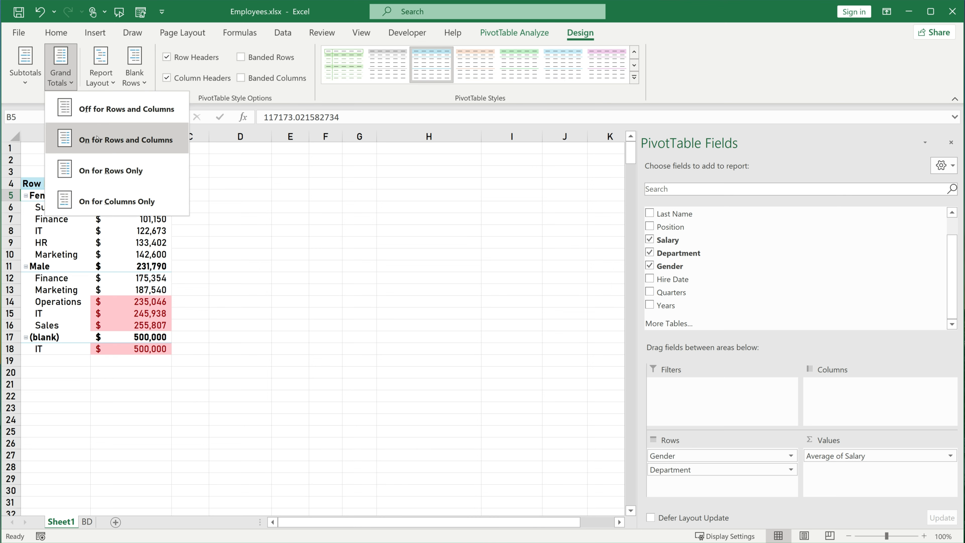
pyautogui.click(98, 140)
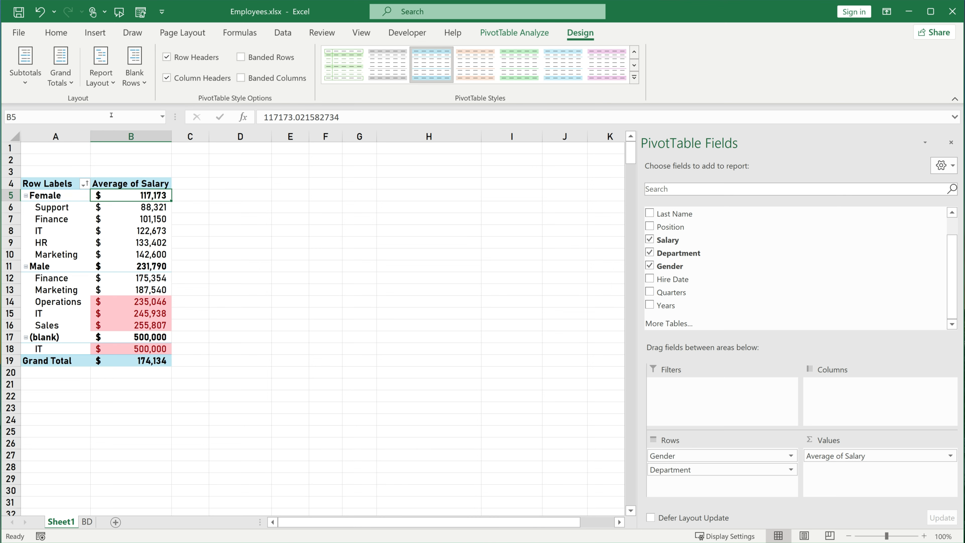
# Step: Show the PivotTable report in Compact Form, and switch it to Outline Form
pyautogui.click(101, 74)
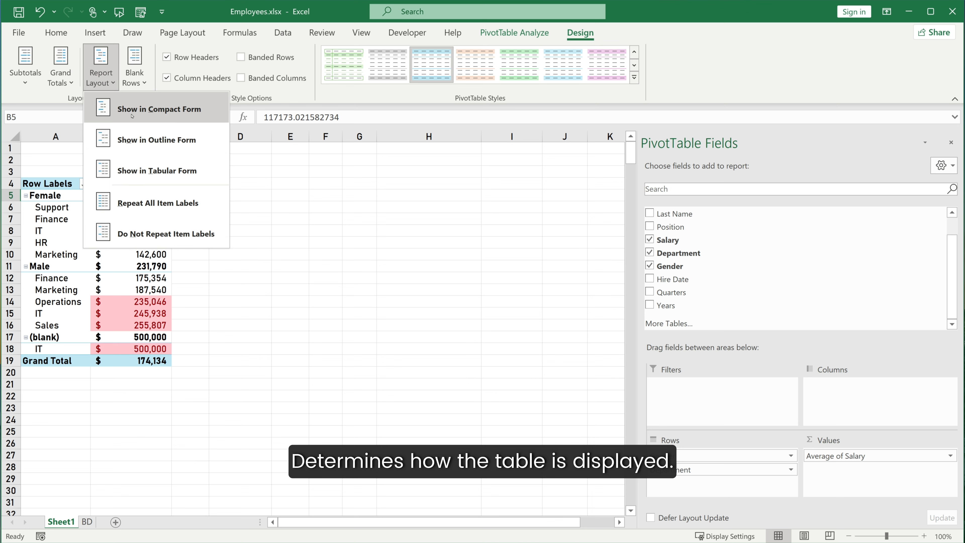
pyautogui.click(132, 112)
pyautogui.click(101, 74)
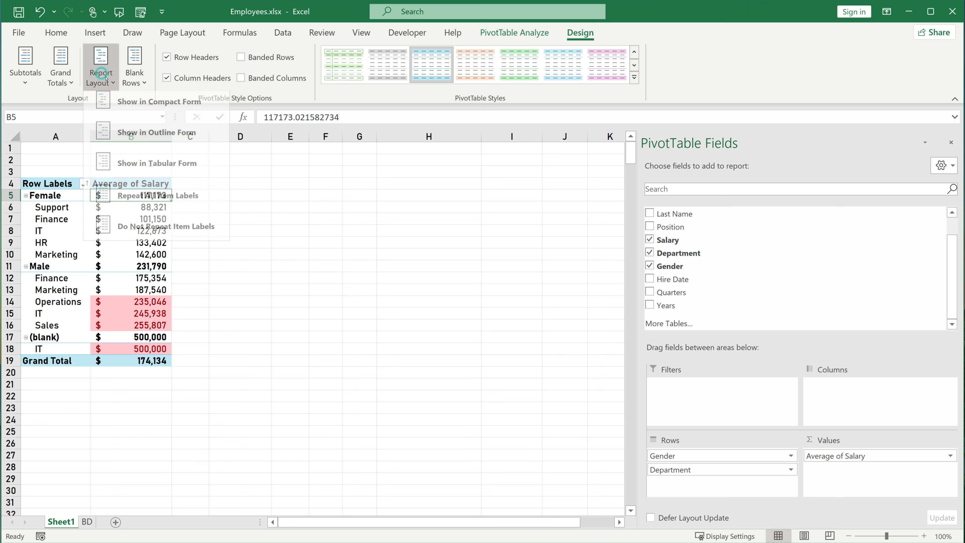
pyautogui.click(141, 136)
# Step: Show the PivotTable report in Tabular Form and repeat all item labels
pyautogui.click(100, 74)
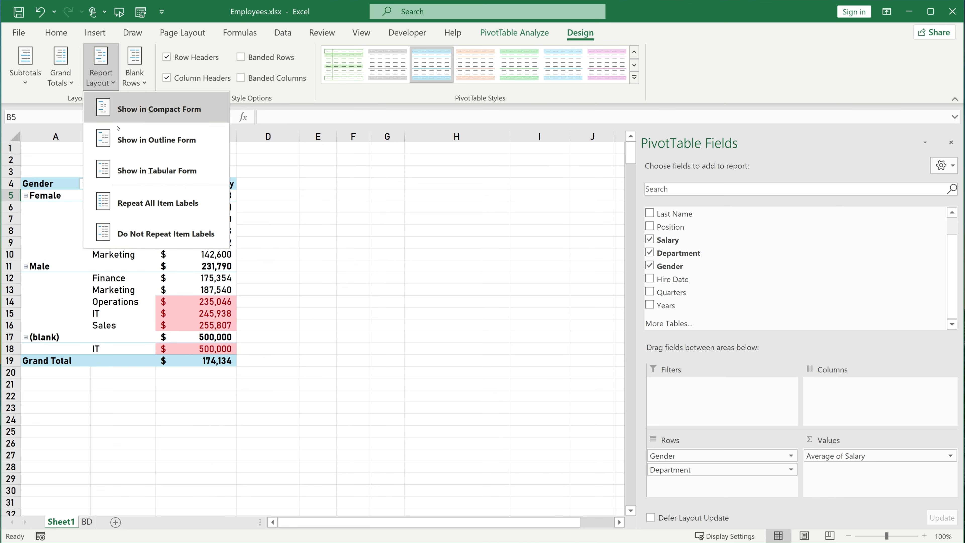
pyautogui.click(125, 160)
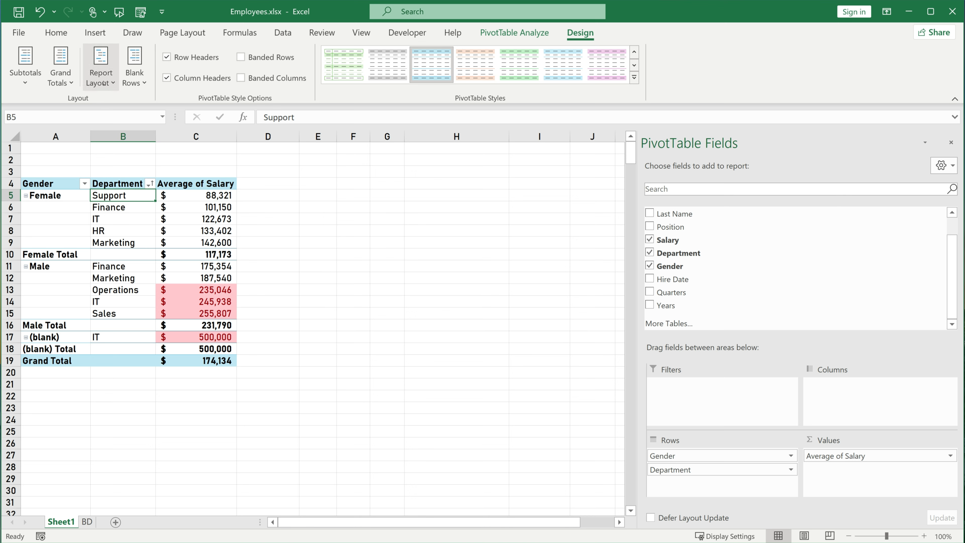
pyautogui.click(101, 74)
pyautogui.click(126, 206)
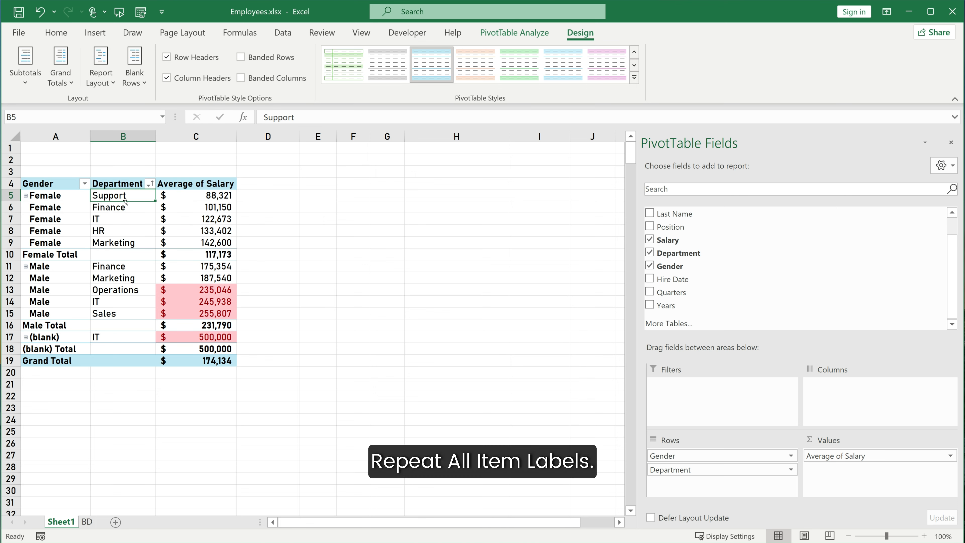
# Step: Stop repeating the item labels and return the PivotTable report to Compact Form
pyautogui.click(102, 84)
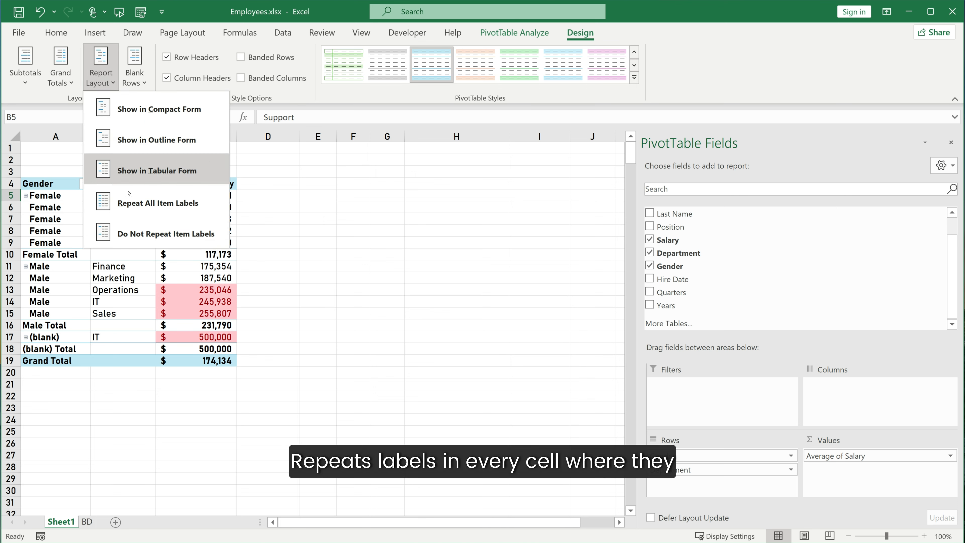
pyautogui.click(133, 230)
pyautogui.click(108, 81)
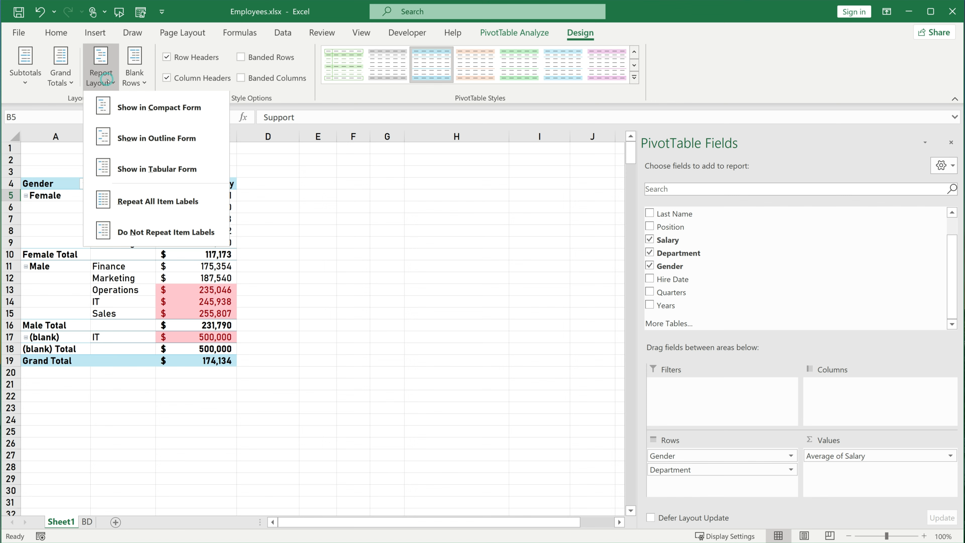
pyautogui.click(142, 107)
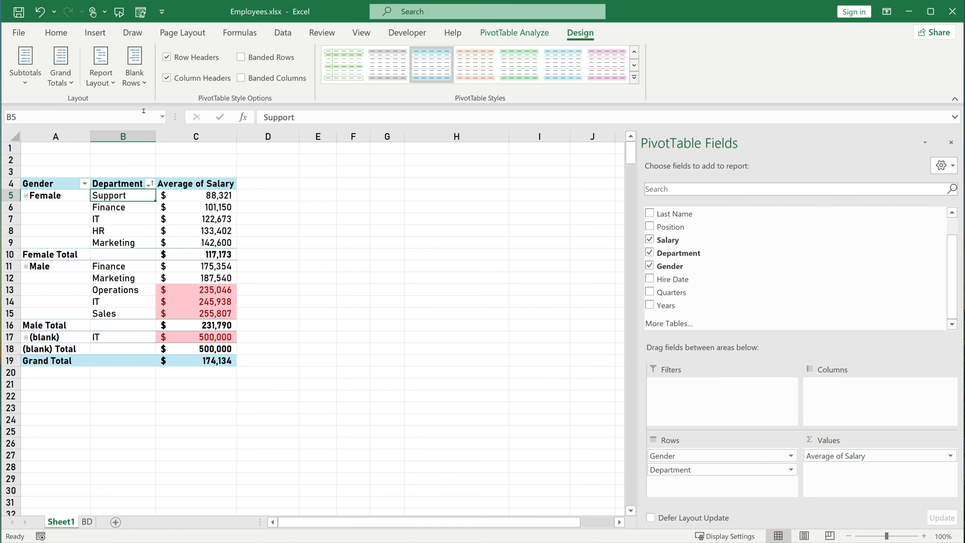
# Step: Insert a blank line after each PivotTable item, and remove those blank lines again
pyautogui.click(143, 81)
pyautogui.click(152, 101)
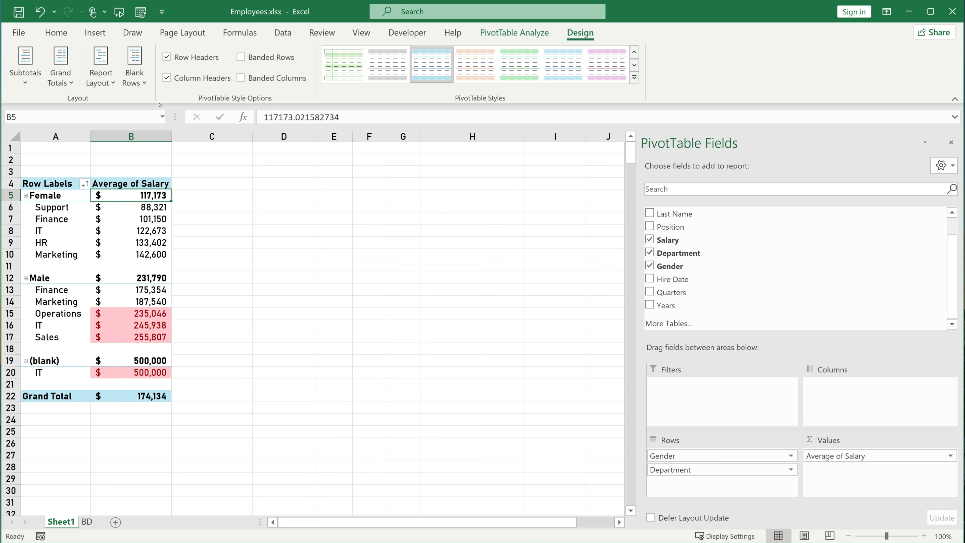
pyautogui.click(134, 75)
pyautogui.click(174, 144)
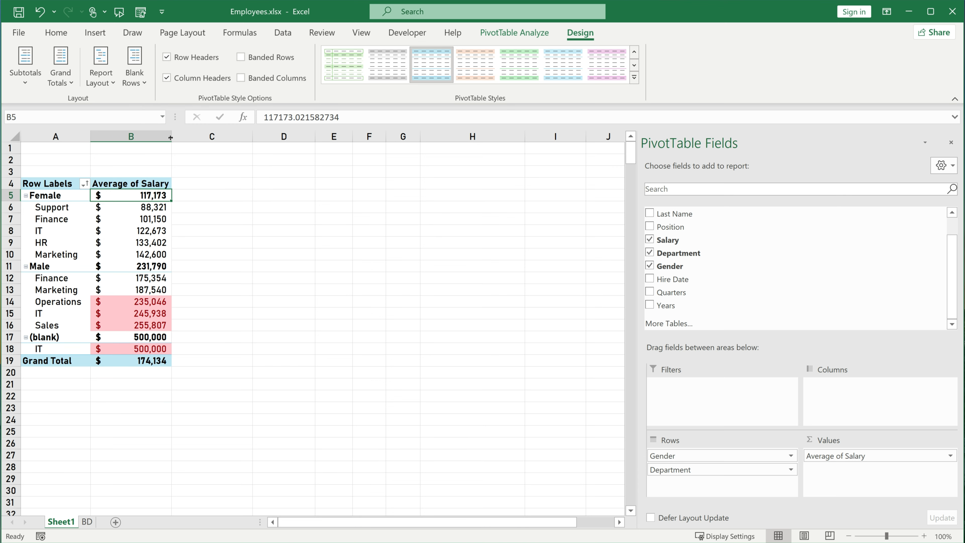
pyautogui.click(239, 58)
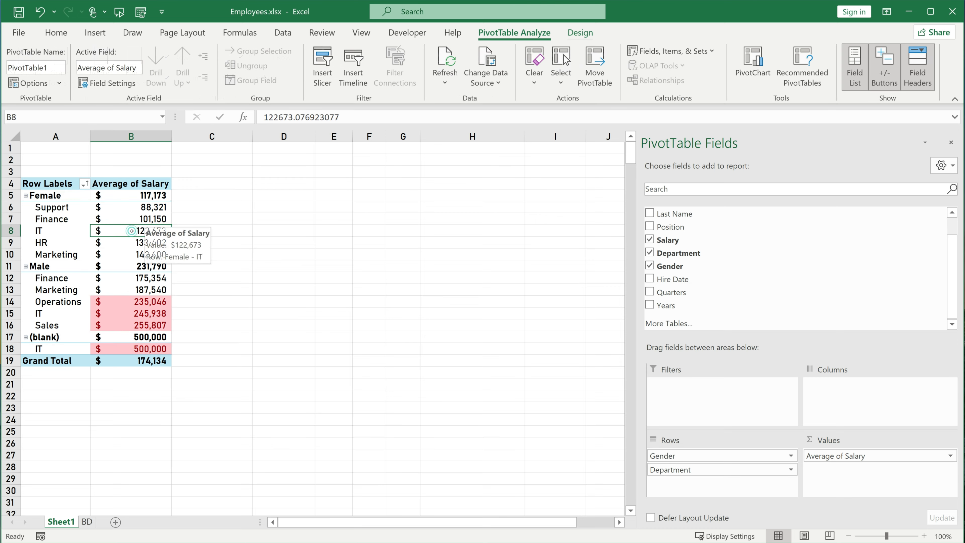
# Step: Extract the source records behind the Female IT average salary in B8 to a new sheet and look through them
pyautogui.doubleClick(131, 231)
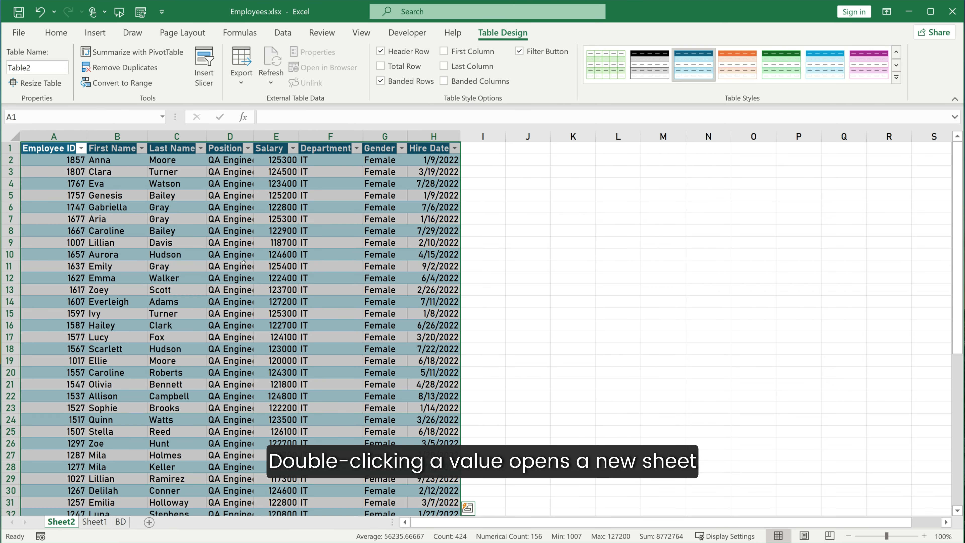
pyautogui.scroll(-14, 243, 262)
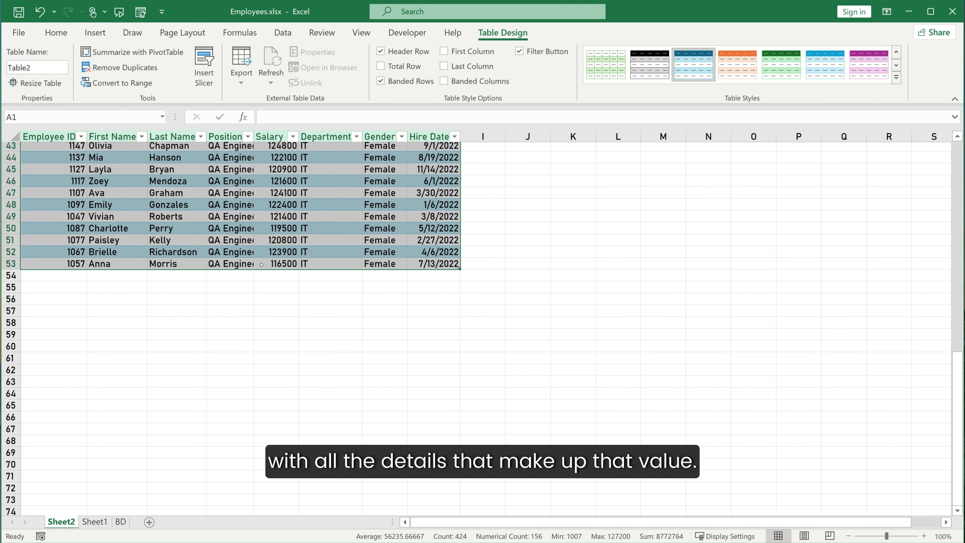
pyautogui.scroll(14, 261, 265)
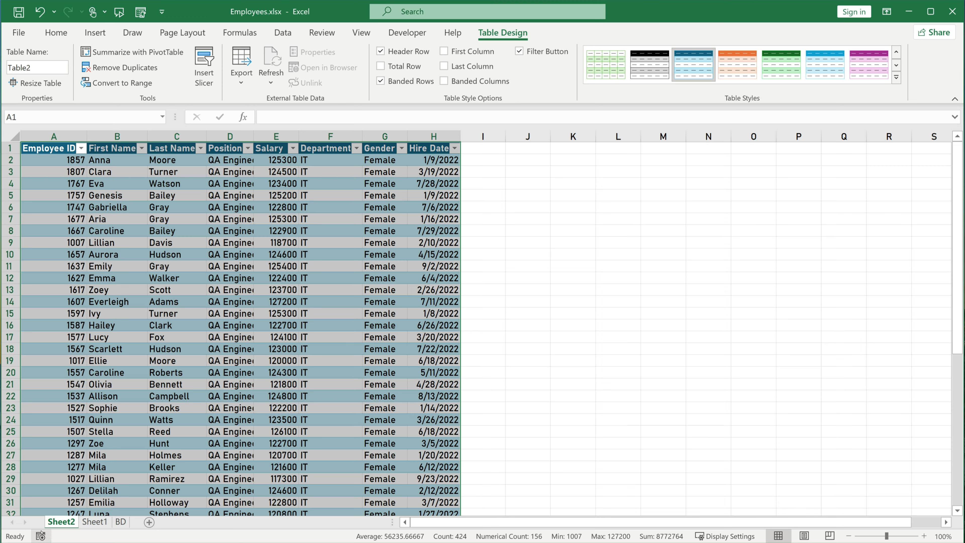
# Step: Group the salary row labels in Sheet1's PivotTable from 100000 to 200000 in steps of 25000
pyautogui.click(94, 521)
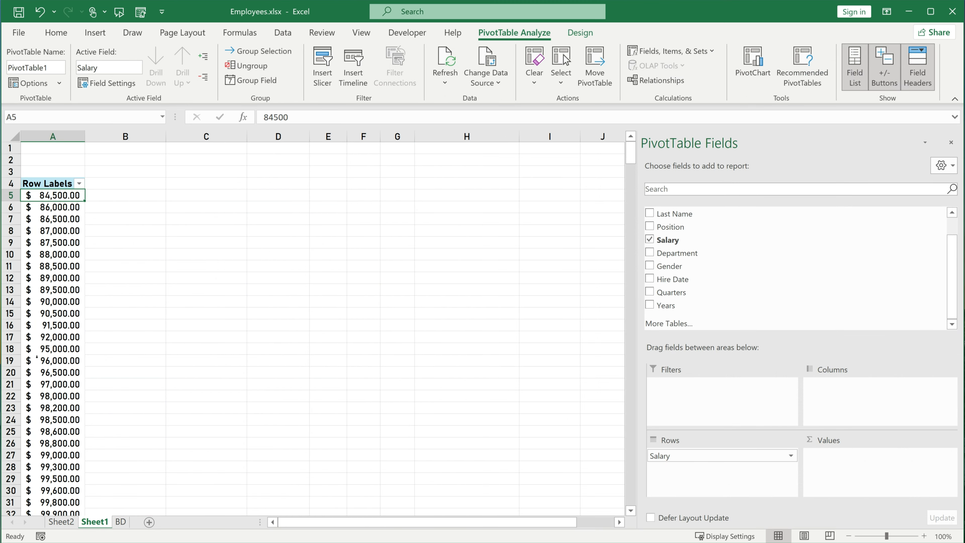
pyautogui.scroll(-5, 52, 363)
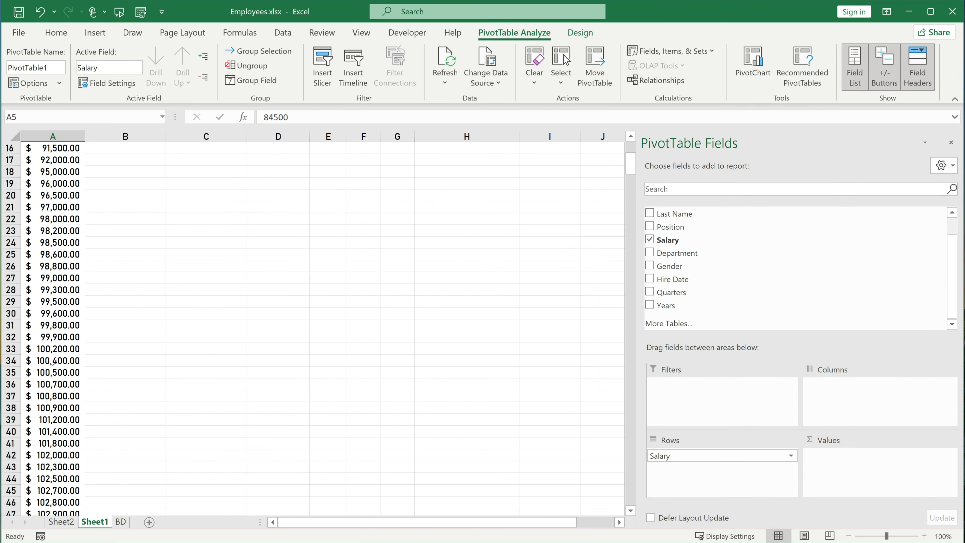
pyautogui.scroll(-5, 53, 363)
pyautogui.scroll(10, 55, 349)
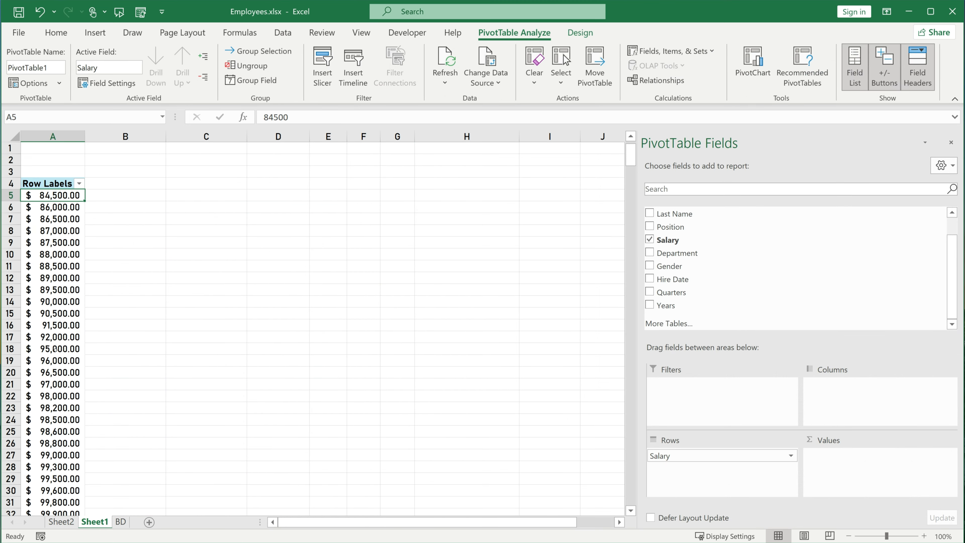
pyautogui.click(252, 80)
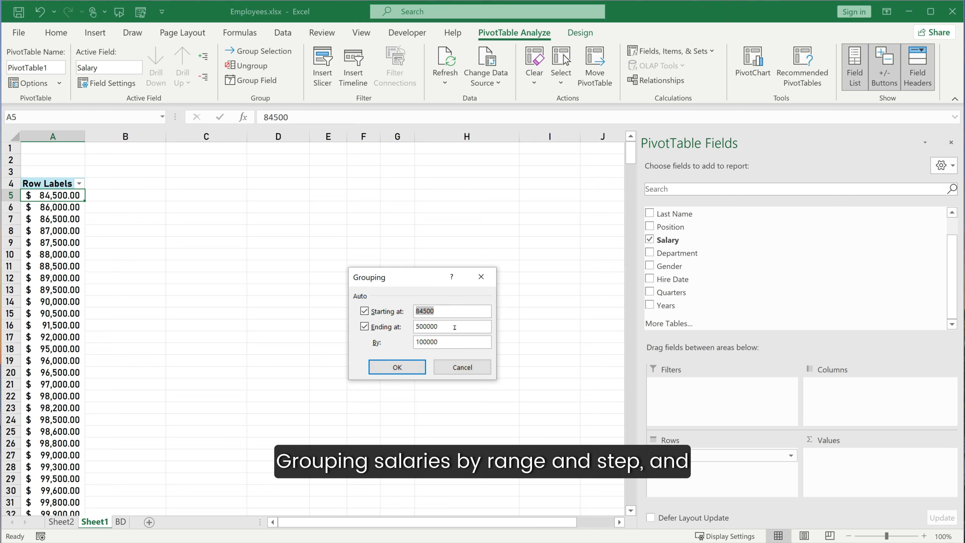
pyautogui.write('100000')
pyautogui.press('Tab')
pyautogui.press('Tab')
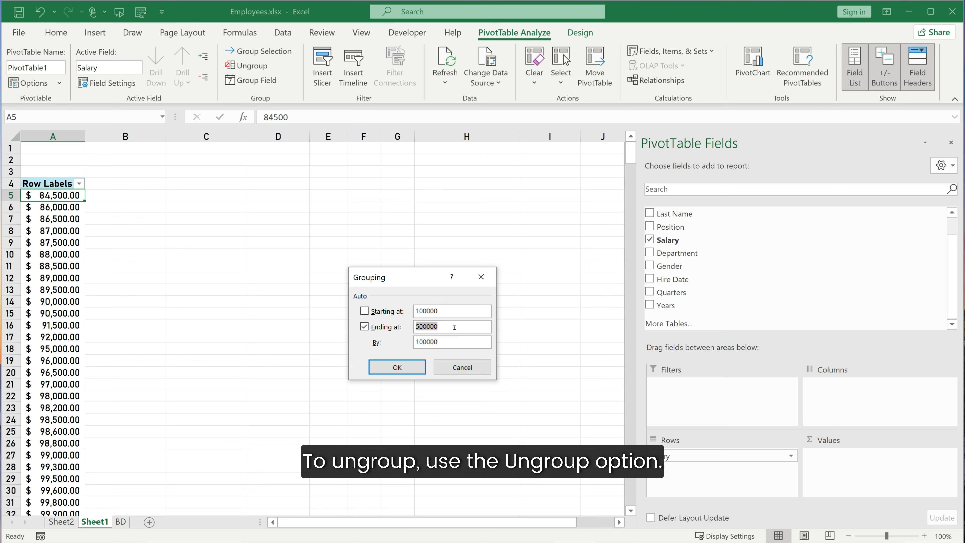
pyautogui.write('20')
pyautogui.press('Tab')
pyautogui.write('2')
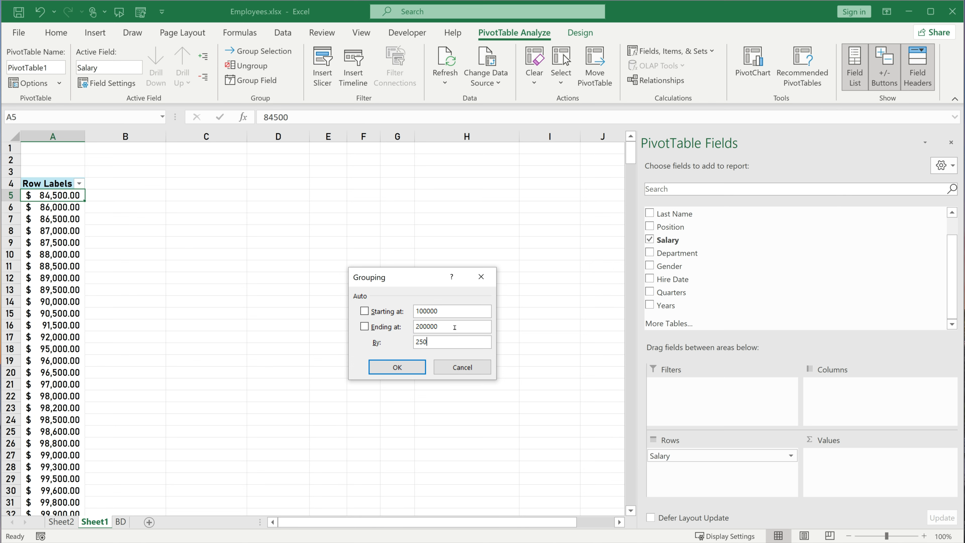
pyautogui.click(397, 368)
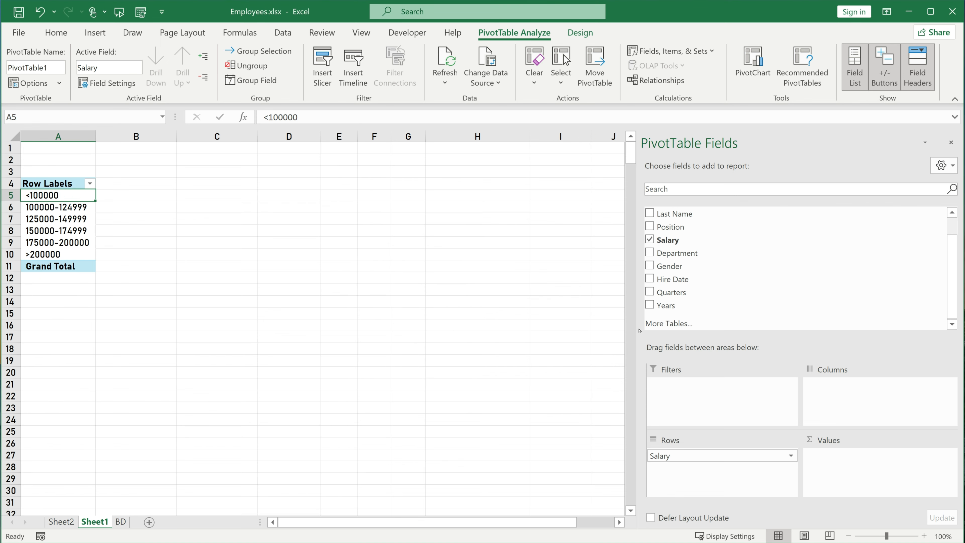
# Step: Add Last Name to the PivotTable values and place Department above Salary in the rows
pyautogui.scroll(1, 677, 253)
pyautogui.moveTo(675, 238); pyautogui.dragTo(864, 484)
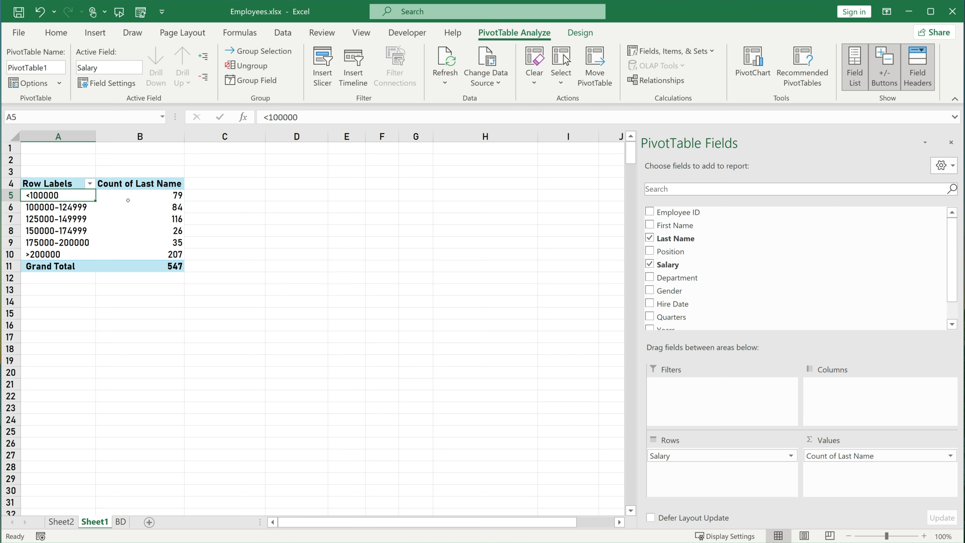
pyautogui.moveTo(682, 276); pyautogui.dragTo(682, 451)
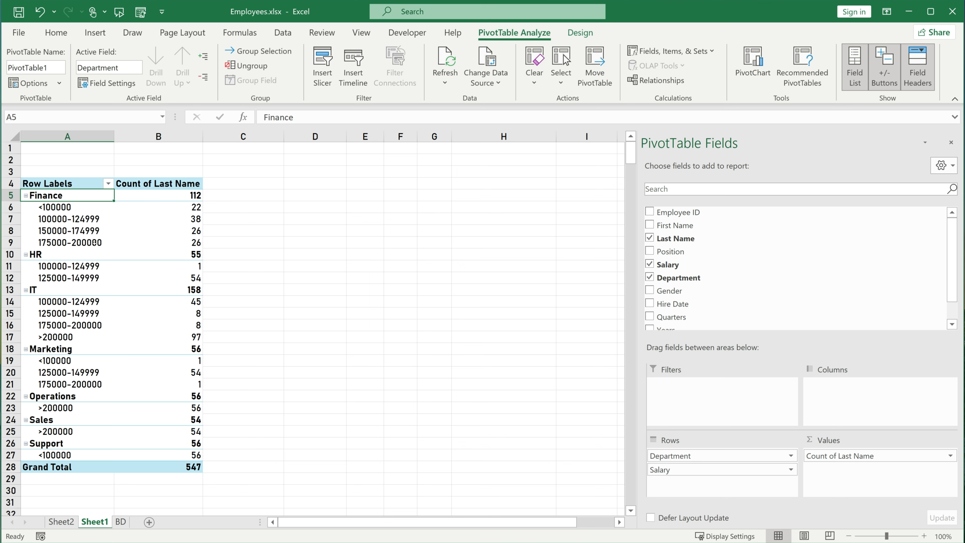
# Step: Regroup the salary ranges in steps of 10000, and remove the Salary field from the PivotTable rows
pyautogui.click(71, 231)
pyautogui.click(250, 80)
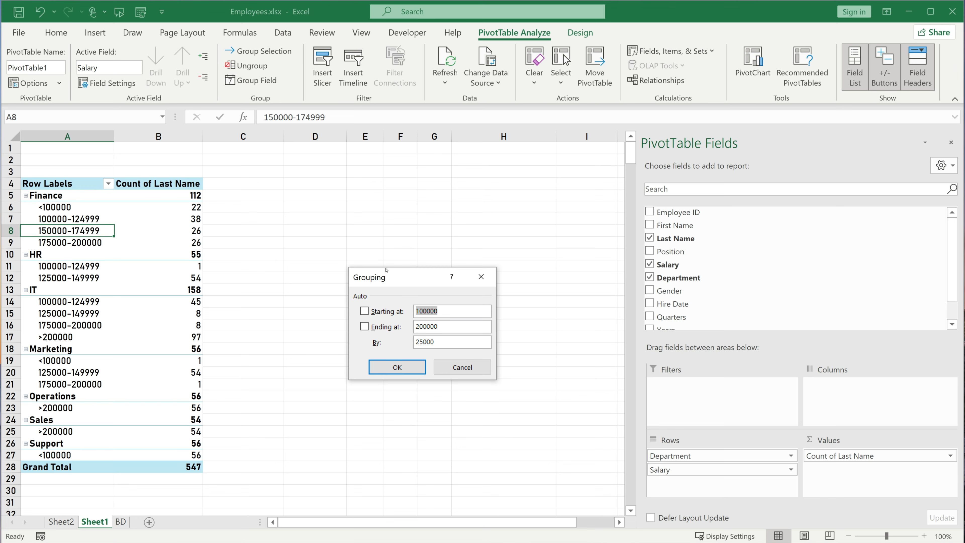
pyautogui.doubleClick(443, 341)
pyautogui.write('10')
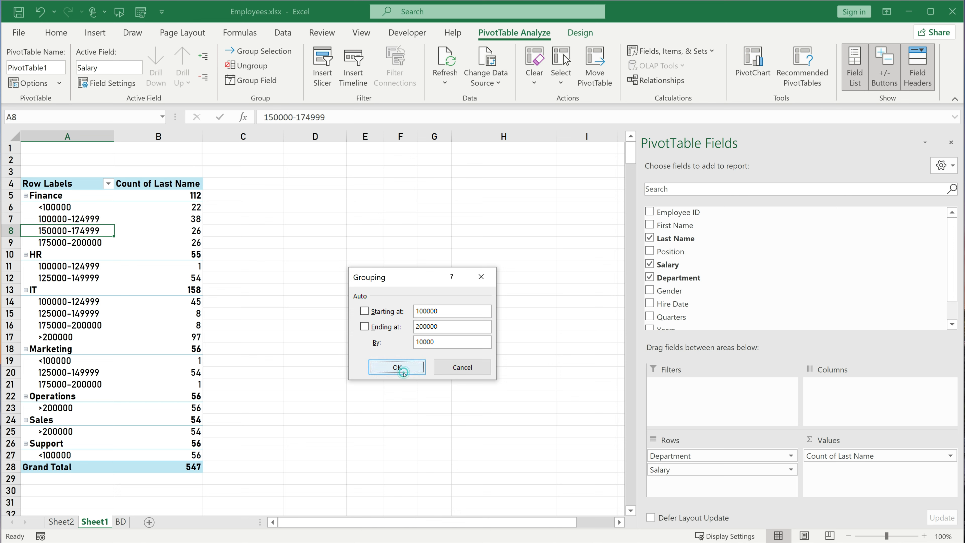
pyautogui.click(397, 368)
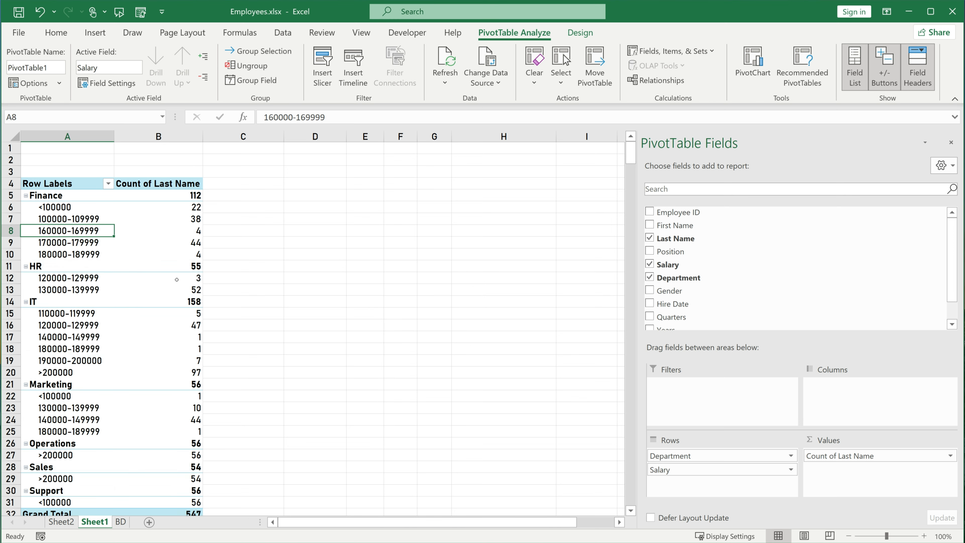
pyautogui.moveTo(718, 470); pyautogui.dragTo(735, 255)
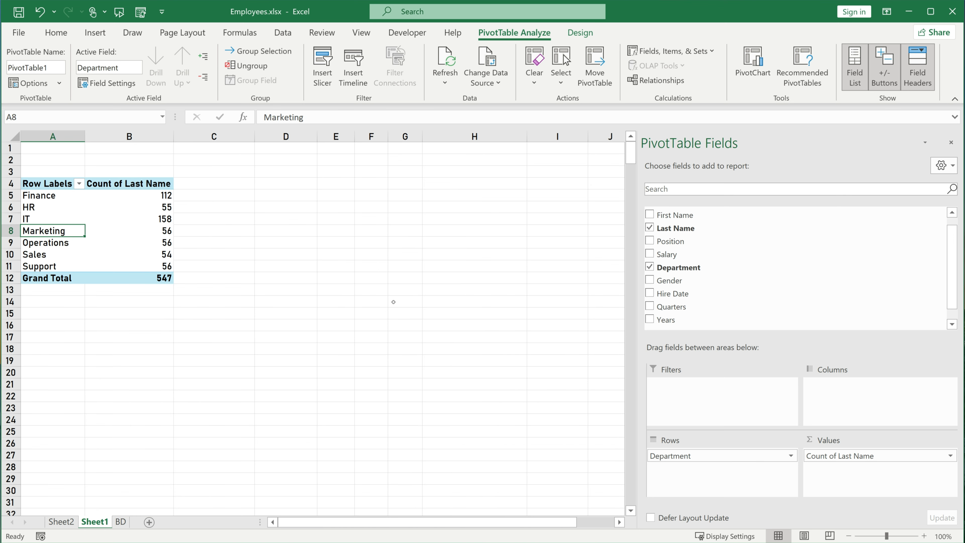
# Step: Insert a slicer for Last Name only and place it beside the PivotTable, starting in column D near row 3
pyautogui.click(326, 61)
pyautogui.moveTo(192, 52); pyautogui.dragTo(299, 141)
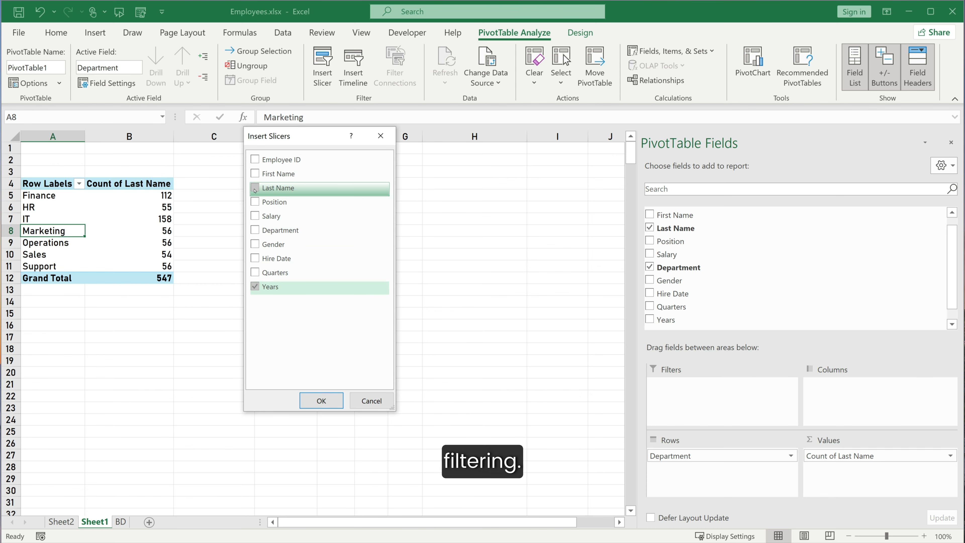
pyautogui.click(255, 189)
pyautogui.click(255, 286)
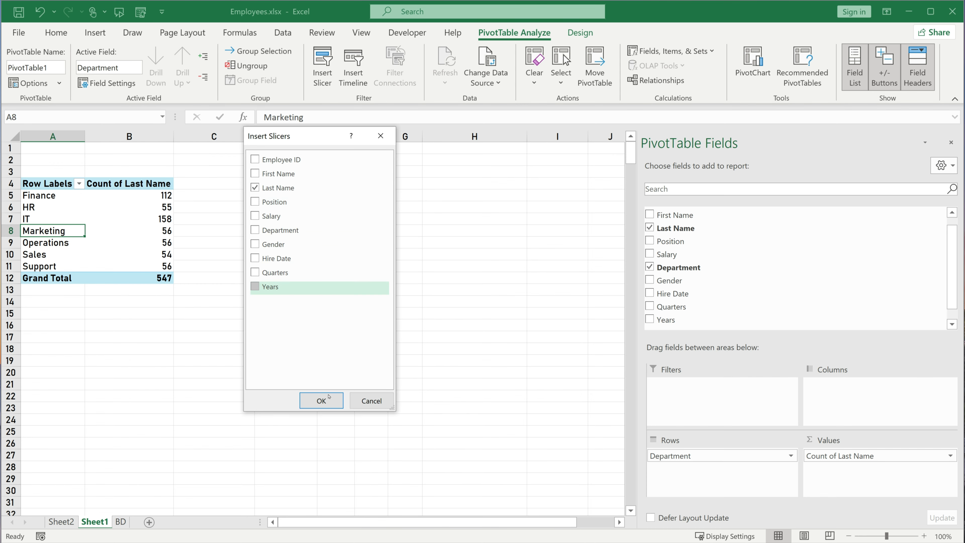
pyautogui.click(321, 401)
pyautogui.moveTo(316, 257); pyautogui.dragTo(318, 187)
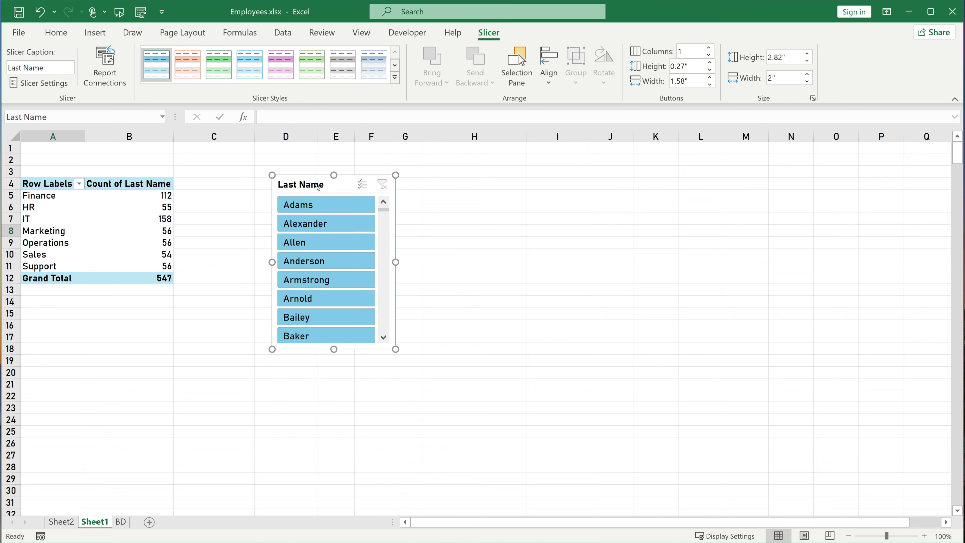
# Step: Arrange the Last Name slicer's buttons in 4 columns and widen the slicer to about 6.33 inches
pyautogui.moveTo(396, 262); pyautogui.dragTo(548, 263)
pyautogui.click(709, 49)
pyautogui.click(709, 48)
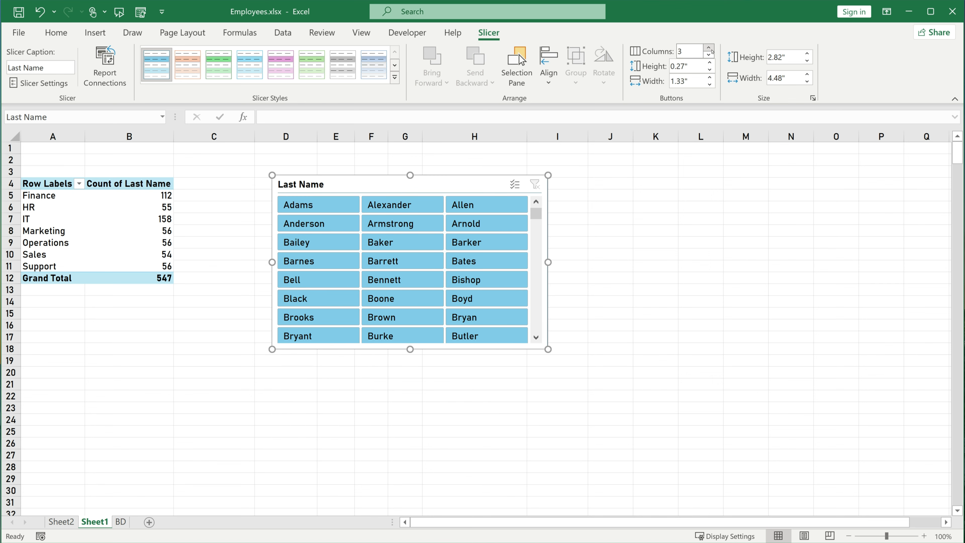
pyautogui.click(709, 49)
pyautogui.moveTo(549, 263); pyautogui.dragTo(661, 262)
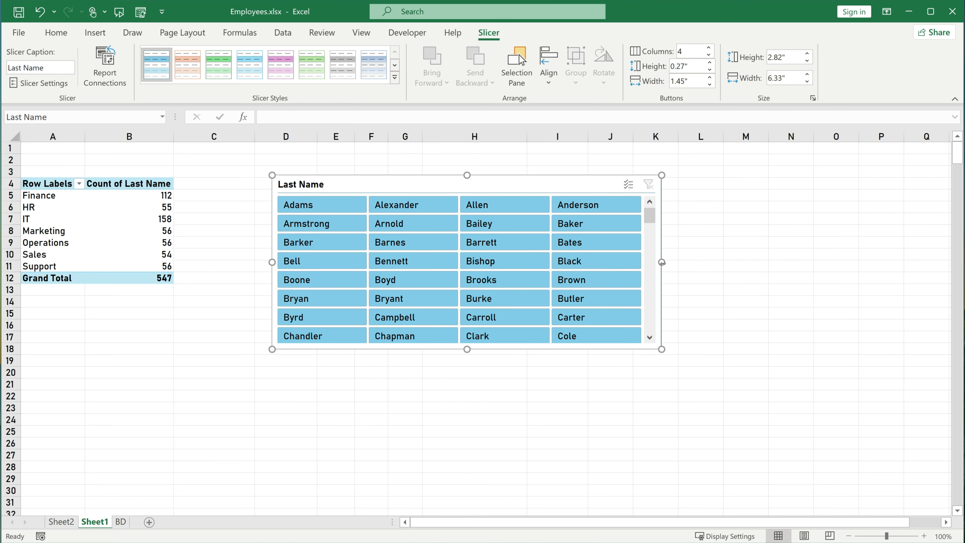
# Step: Increase the Last Name slicer's height to about 4.7 inches and filter the PivotTable by several single last names in turn
pyautogui.moveTo(468, 349); pyautogui.dragTo(467, 465)
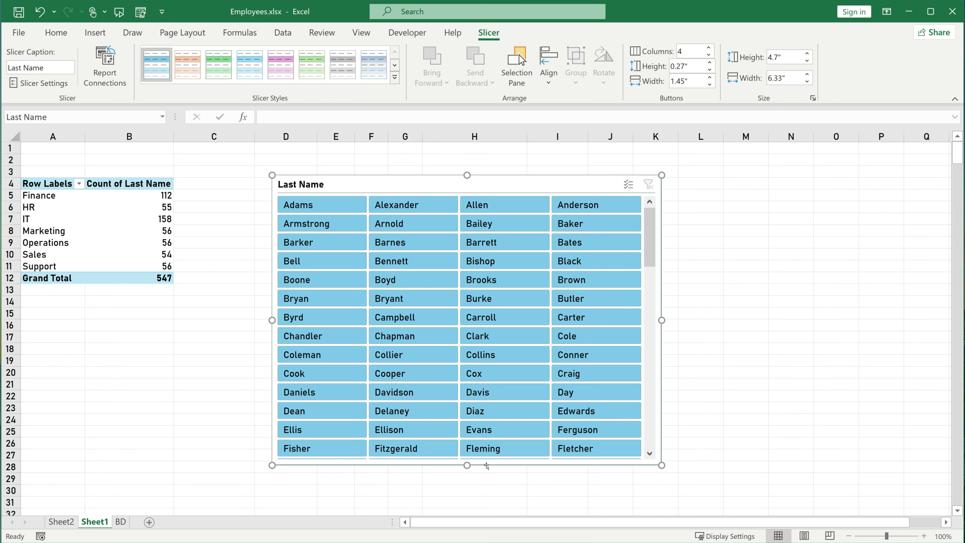
pyautogui.click(399, 260)
pyautogui.click(575, 242)
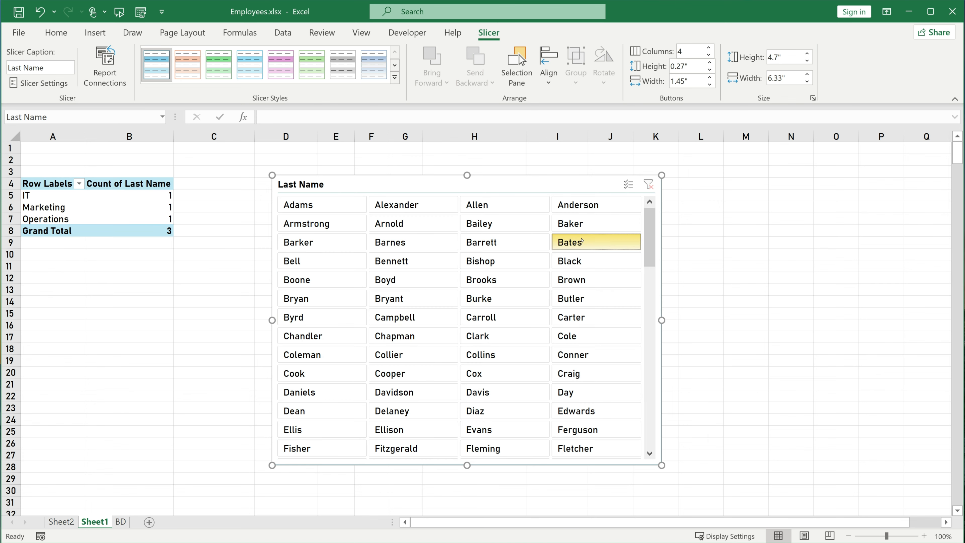
pyautogui.click(577, 411)
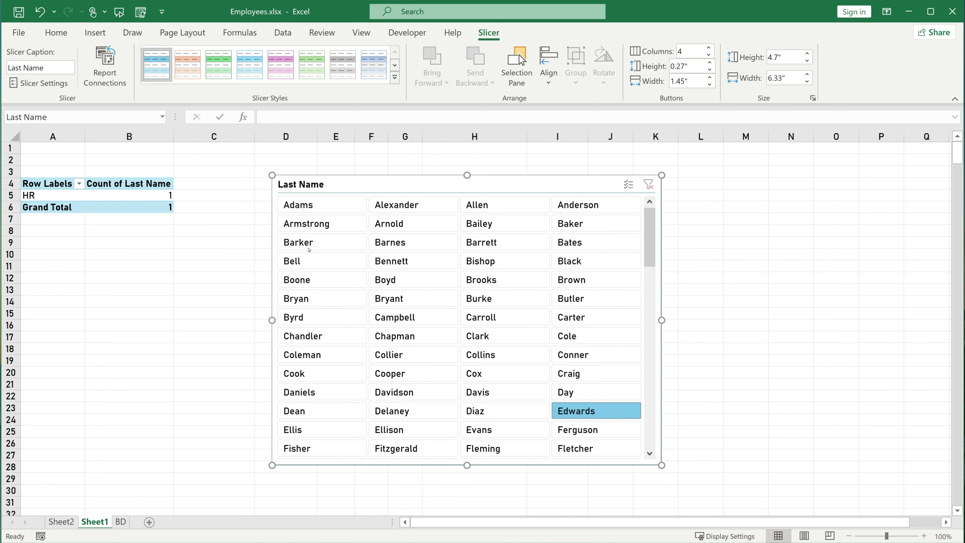
pyautogui.click(307, 225)
pyautogui.click(307, 410)
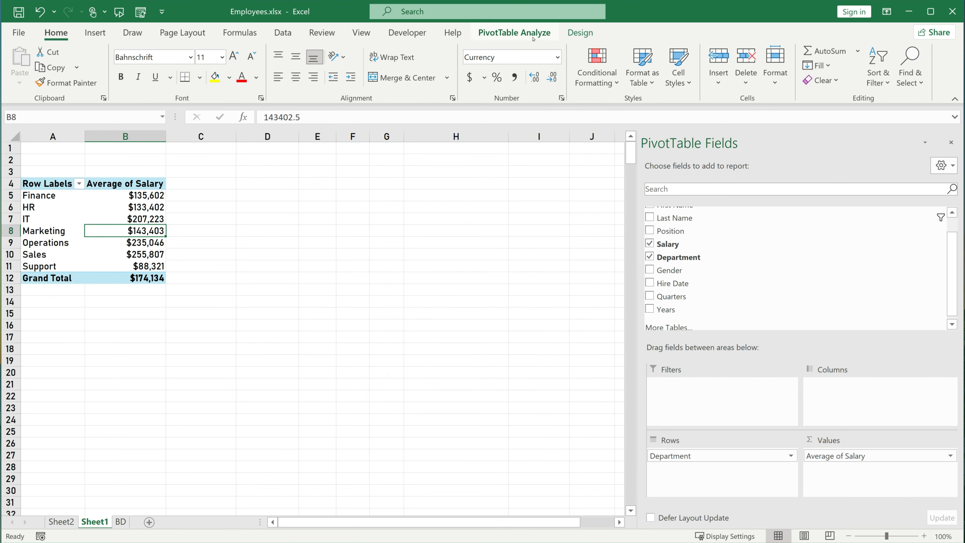
# Step: Set up a calculated field named Tax in the PivotTable, with a formula that multiplies the Salary field
pyautogui.click(530, 34)
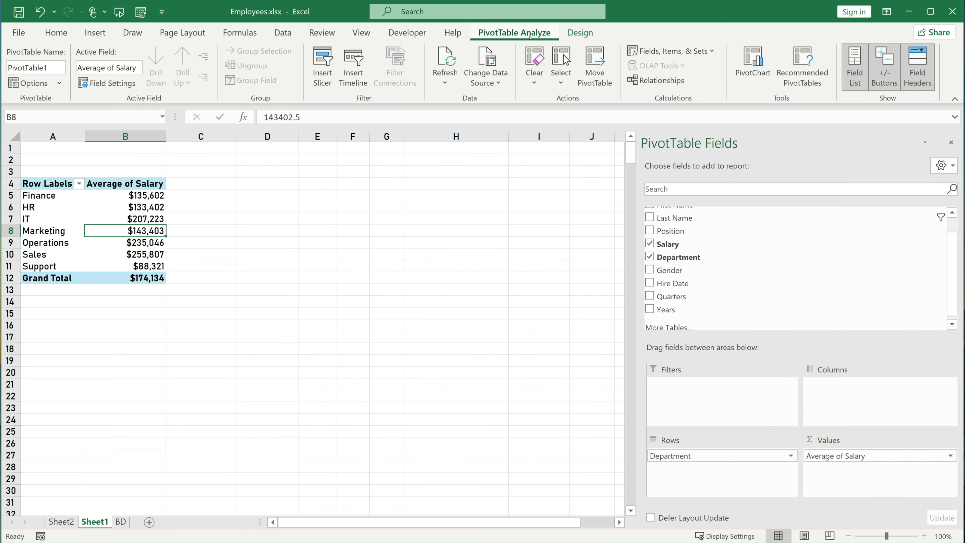
pyautogui.click(665, 52)
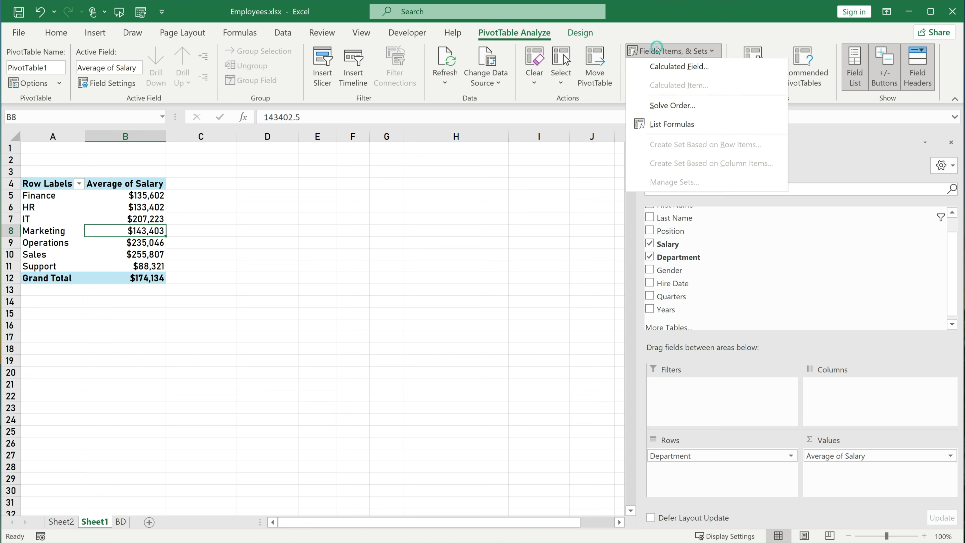
pyautogui.click(675, 68)
pyautogui.moveTo(575, 355); pyautogui.dragTo(406, 243)
pyautogui.write('Tax')
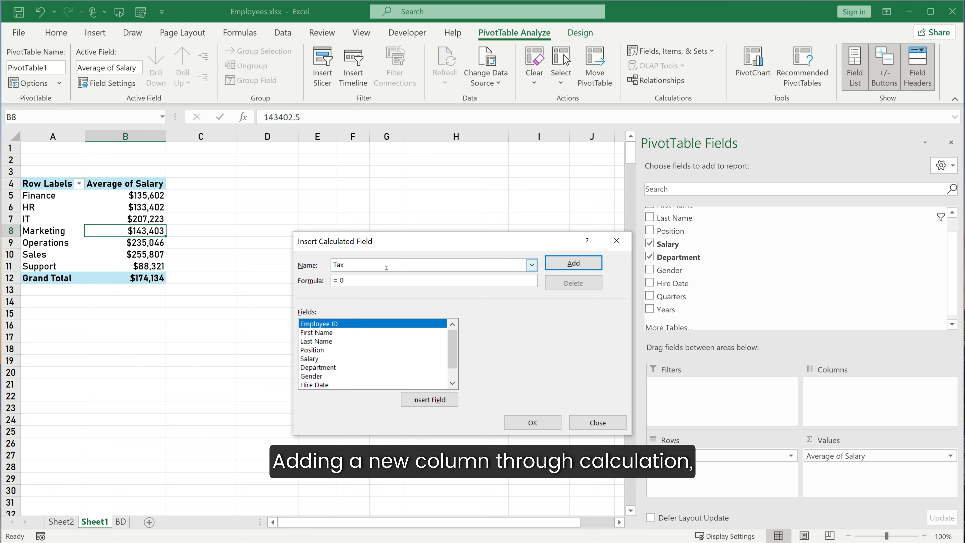
pyautogui.click(387, 281)
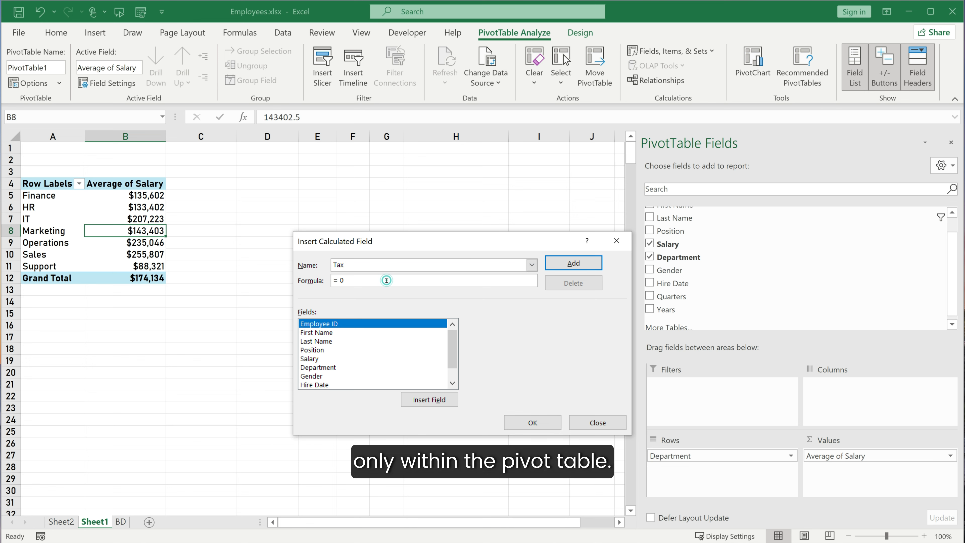
pyautogui.click(308, 359)
pyautogui.click(420, 405)
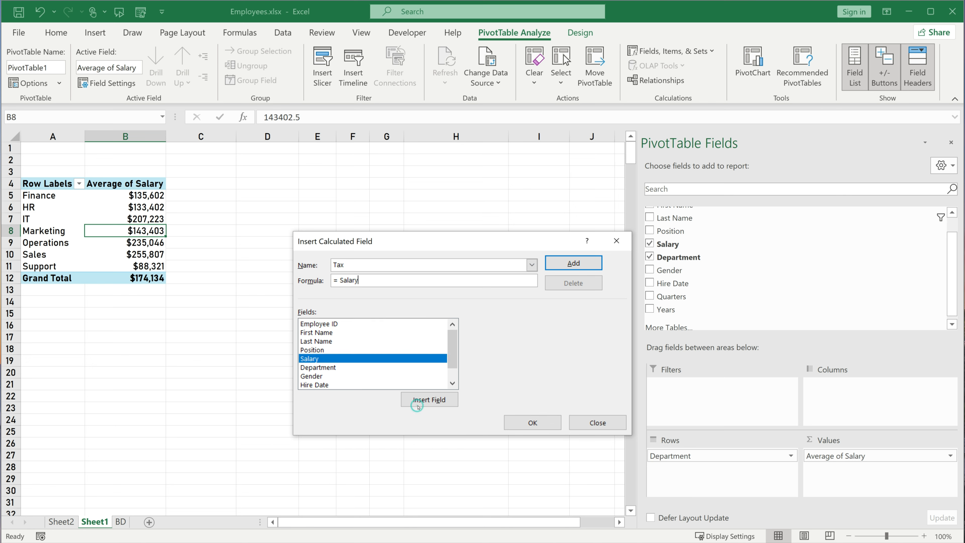
pyautogui.write('*')
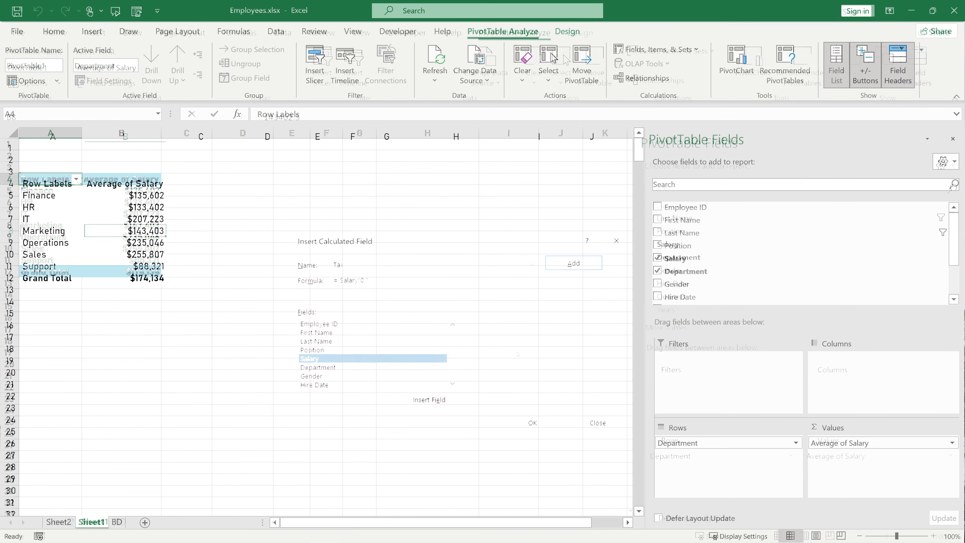
# Step: Insert a Clustered Column PivotChart based on the average salary by department
pyautogui.scroll(-1, 510, 31)
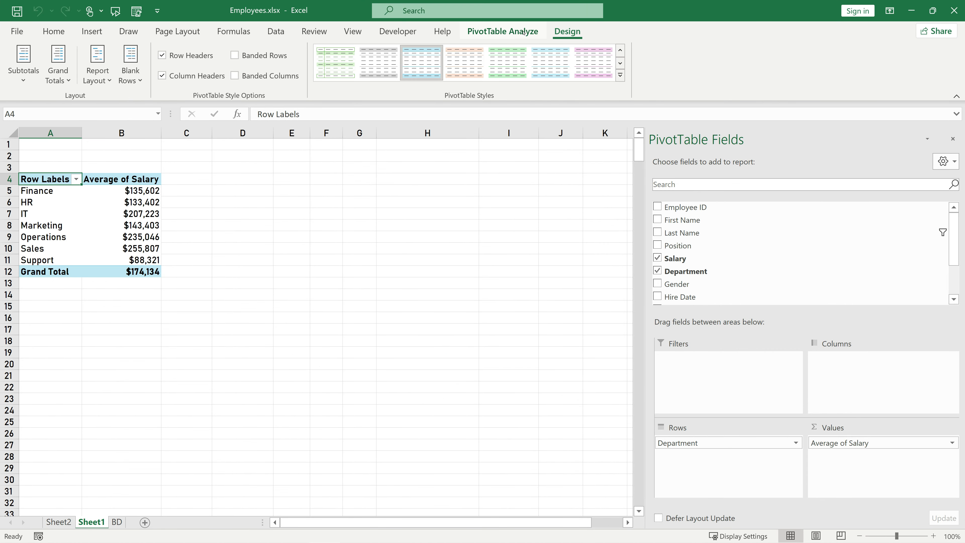
pyautogui.click(510, 32)
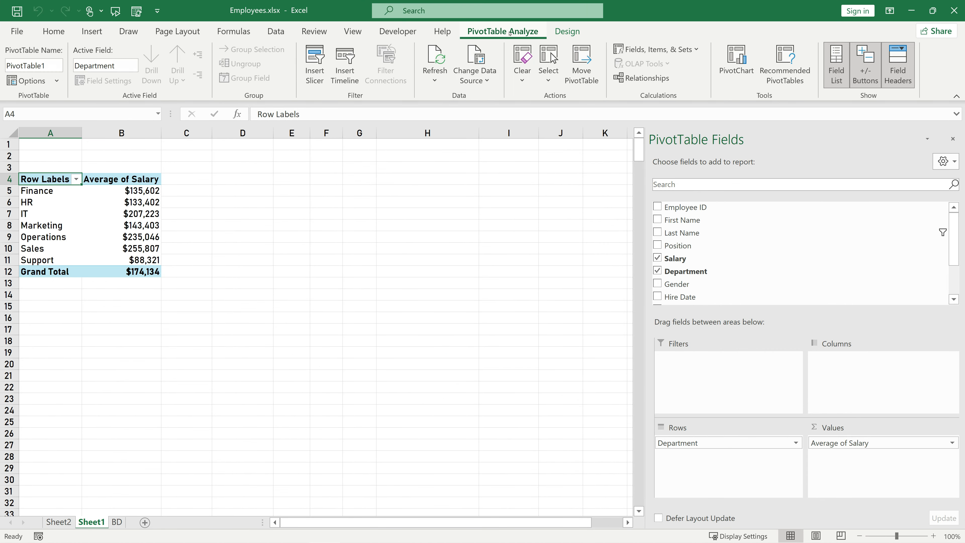
pyautogui.click(735, 68)
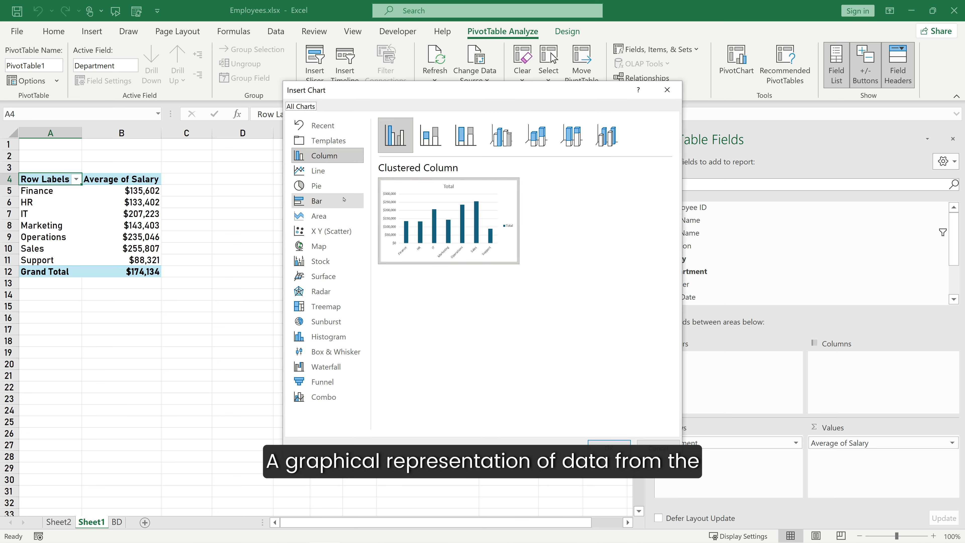
pyautogui.click(609, 450)
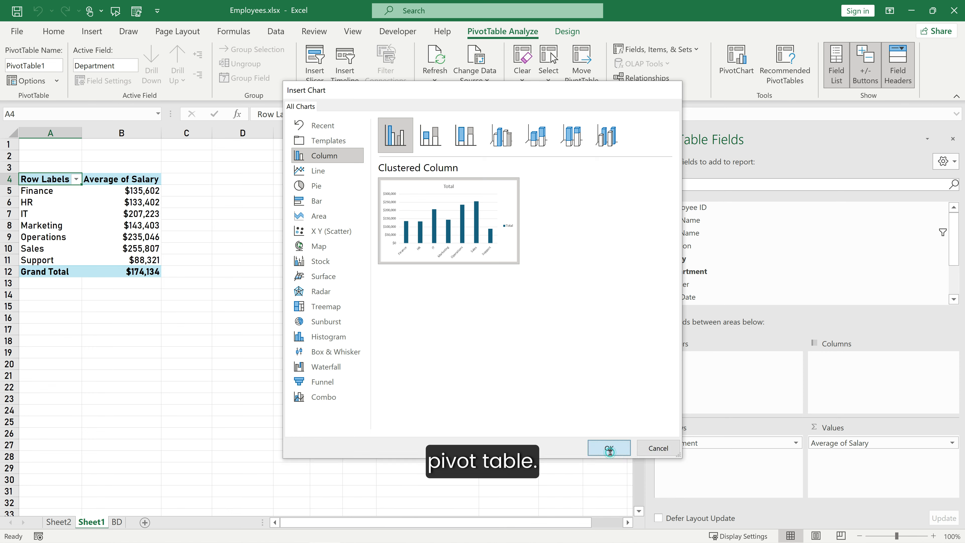
# Step: Place the PivotChart beside the PivotTable, starting near row 3, and enlarge it to about 3.23 by 6.32 inches
pyautogui.click(378, 248)
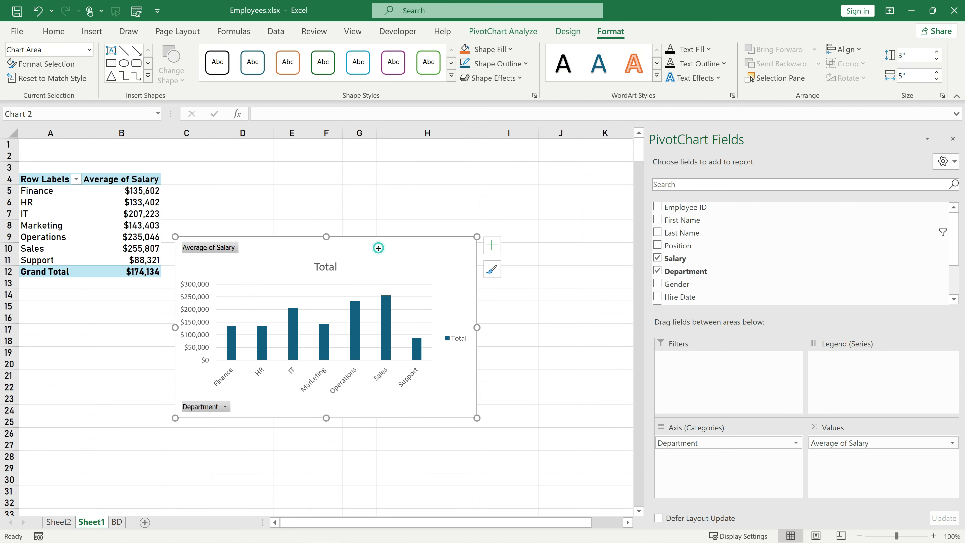
pyautogui.moveTo(378, 248); pyautogui.dragTo(401, 177)
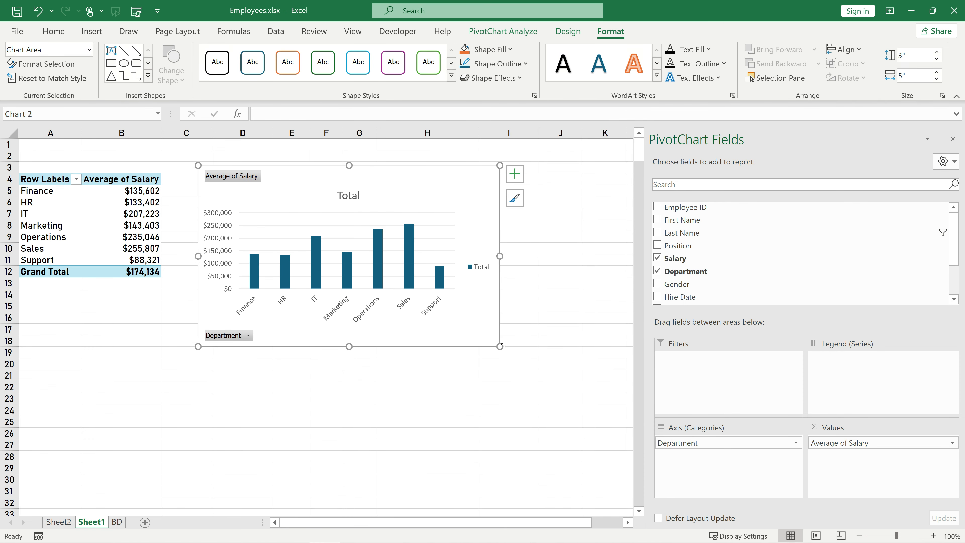
pyautogui.moveTo(501, 345); pyautogui.dragTo(579, 359)
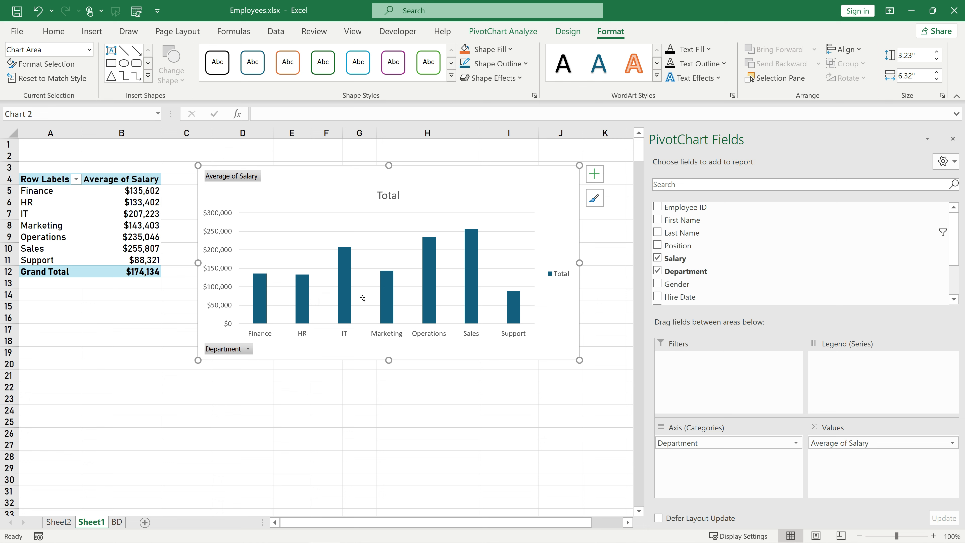
# Step: Fill only the IT department's column in the PivotChart with a dark purple theme colour
pyautogui.click(340, 286)
pyautogui.click(342, 286)
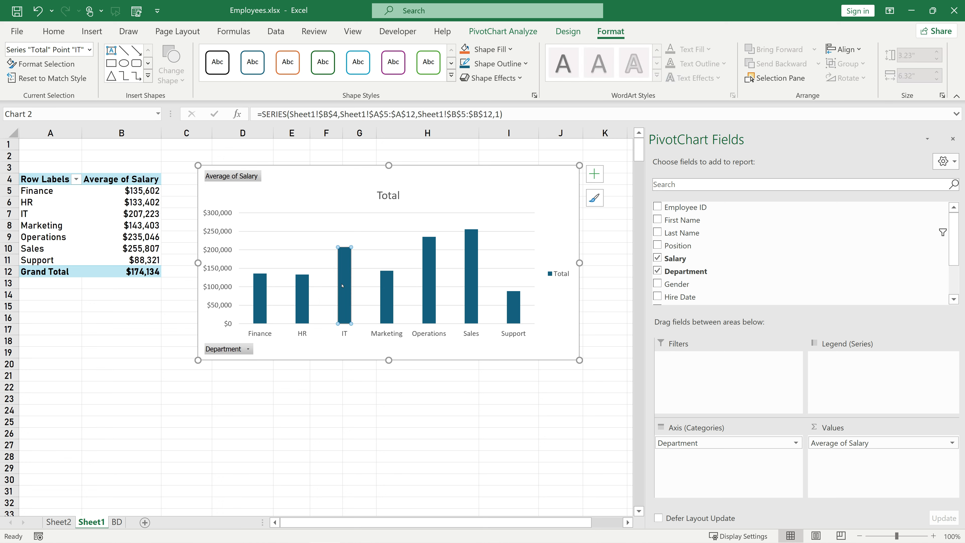
pyautogui.rightClick(343, 286)
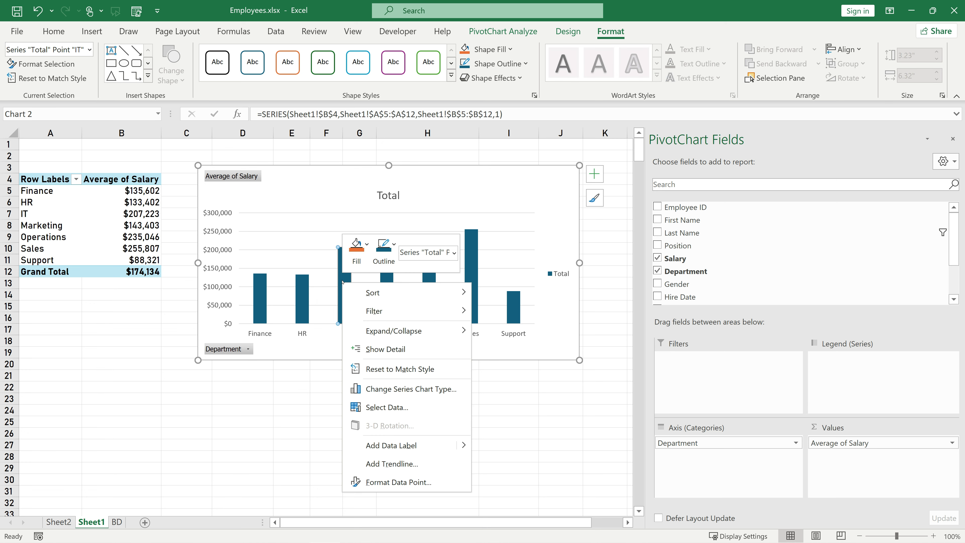
pyautogui.click(357, 251)
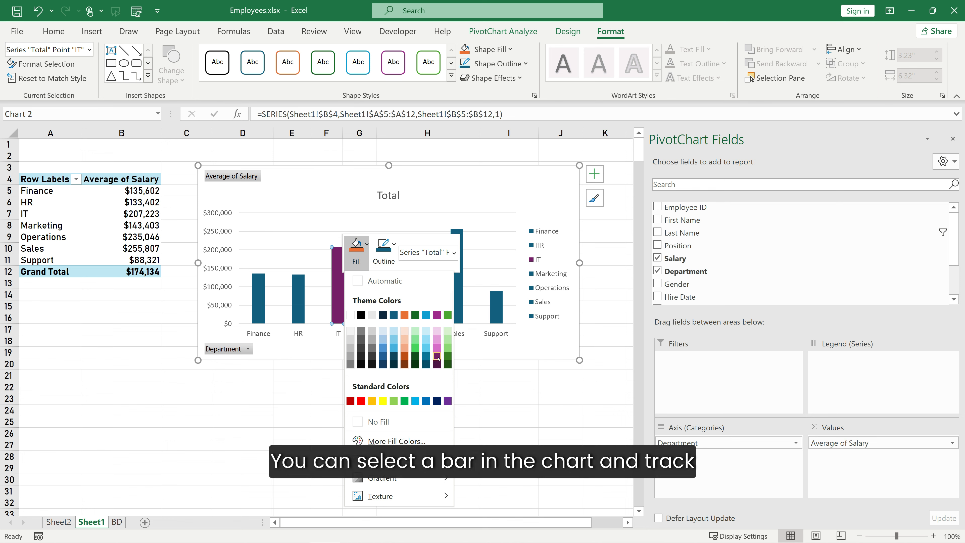
pyautogui.click(436, 356)
pyautogui.click(326, 201)
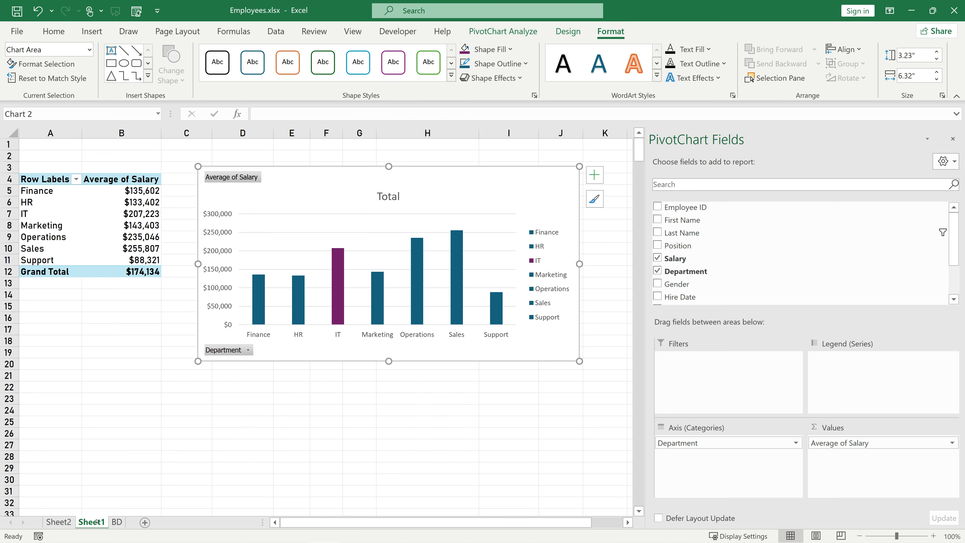
# Step: On the BD sheet, change the salary in cell E549 of the last employee row to 20000000
pyautogui.click(116, 522)
pyautogui.click(343, 400)
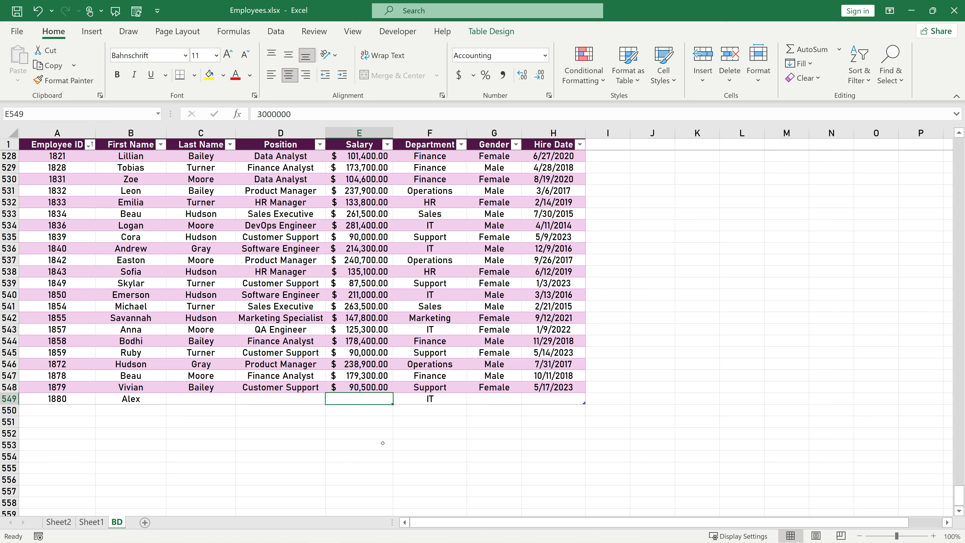
pyautogui.press('Delete')
pyautogui.write('20000')
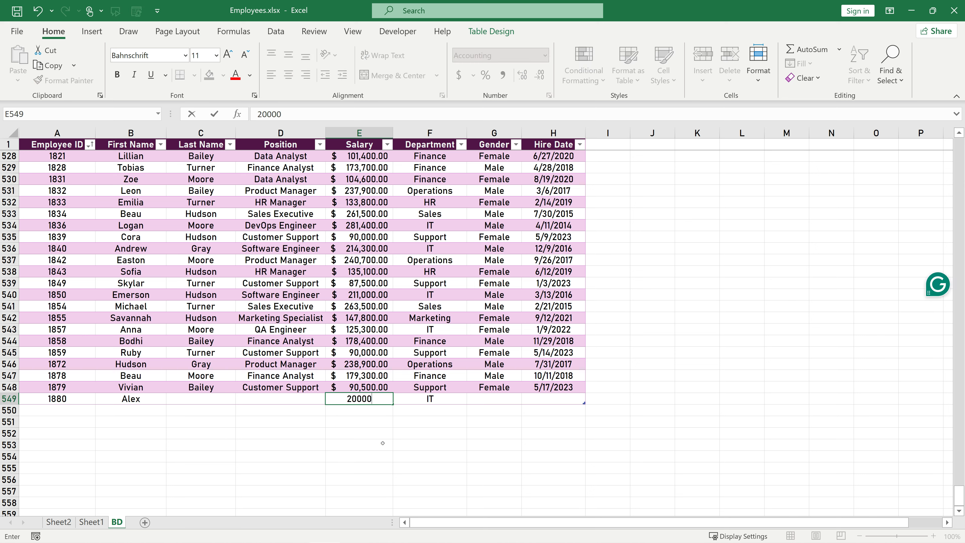
pyautogui.write('000')
pyautogui.hotkey('ctrl', 'Return')
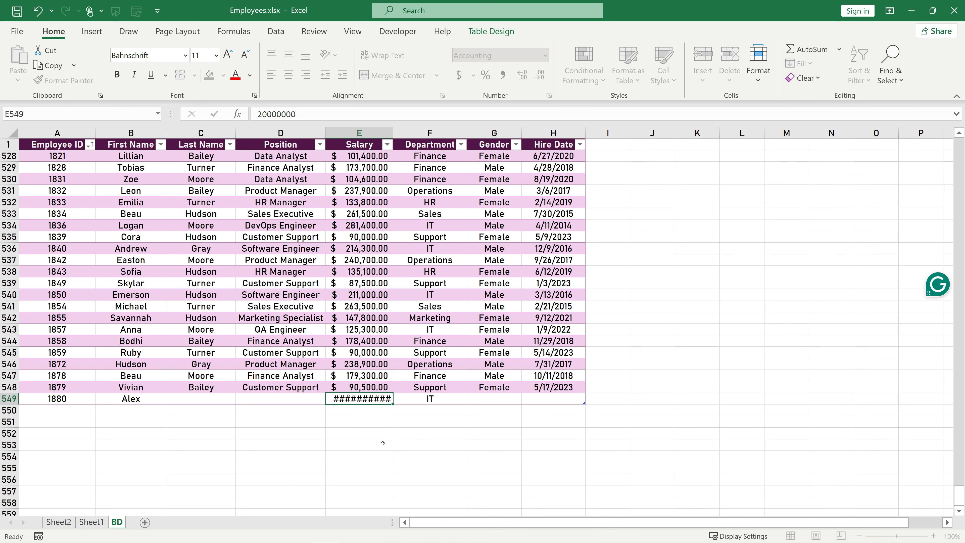
pyautogui.press('Return')
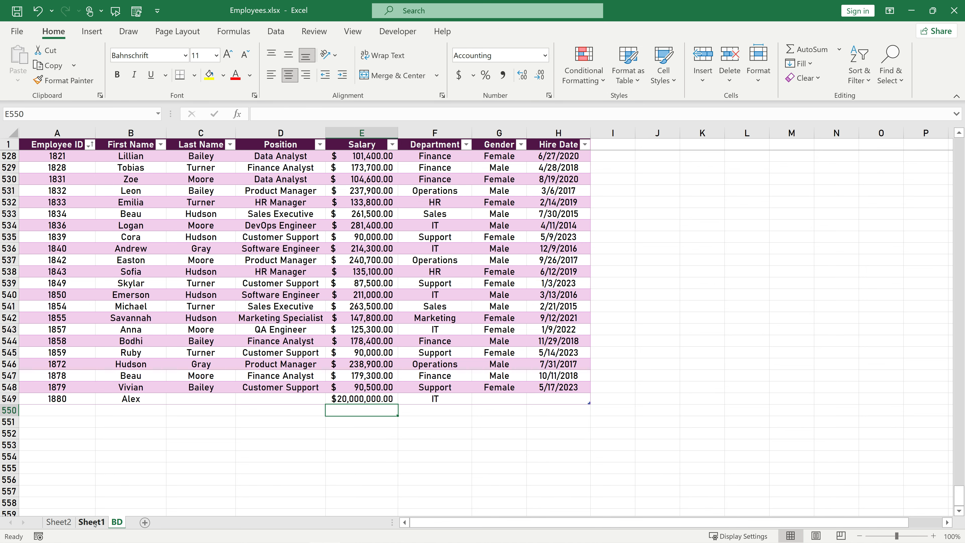
# Step: Return to Sheet1 and refresh the PivotTable so it and its chart use the edited source data
pyautogui.click(92, 522)
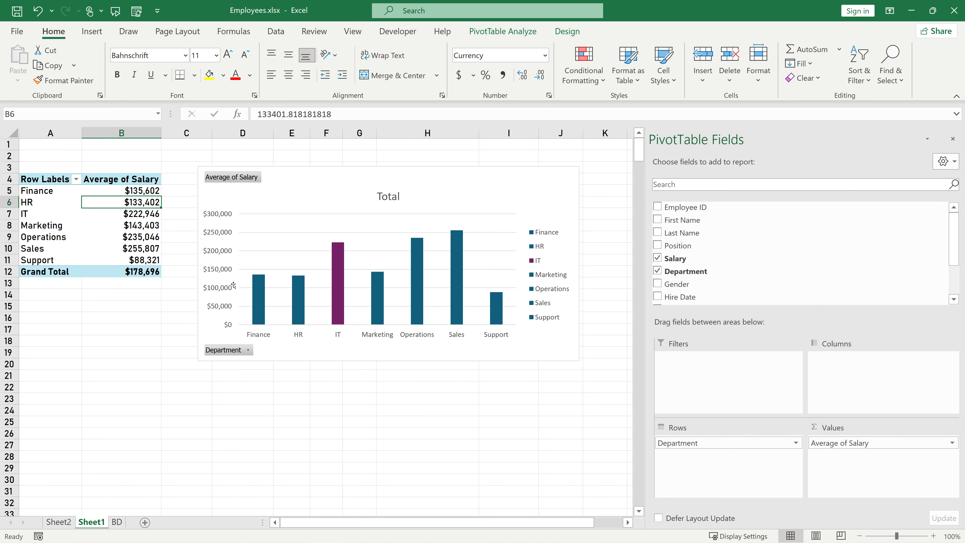
pyautogui.click(136, 224)
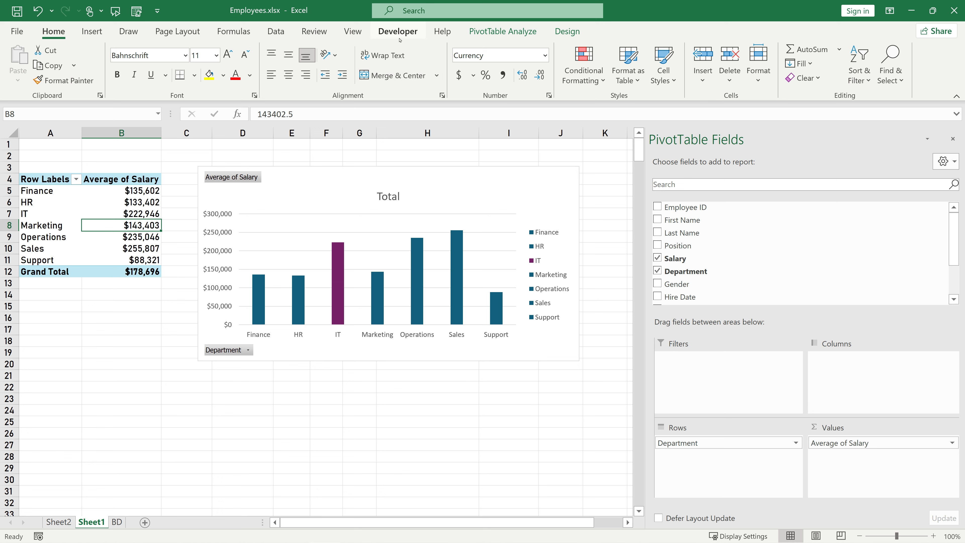
pyautogui.click(519, 36)
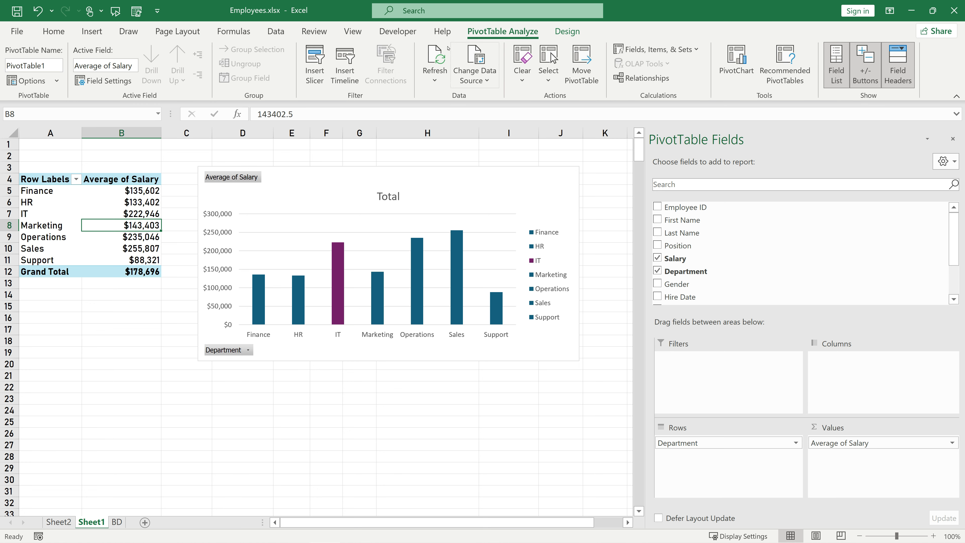
pyautogui.click(439, 50)
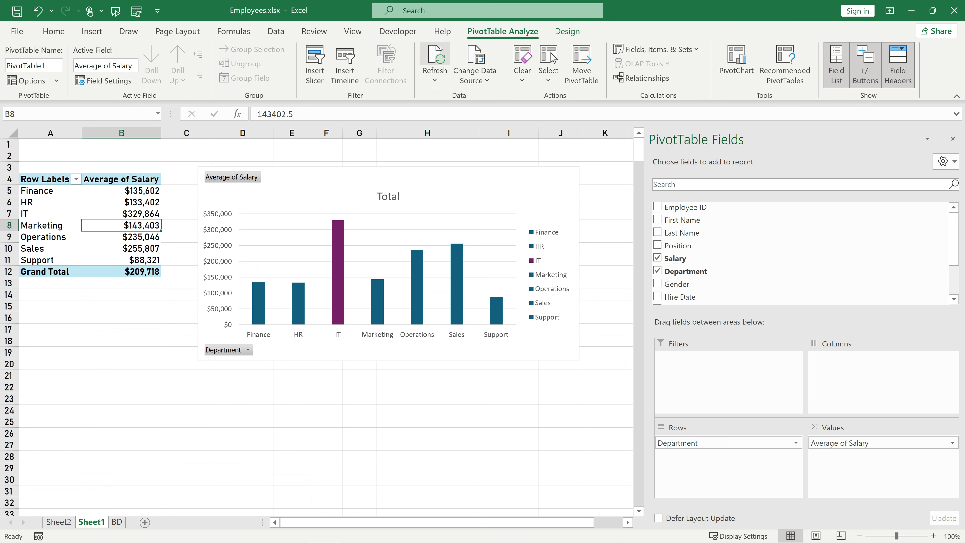